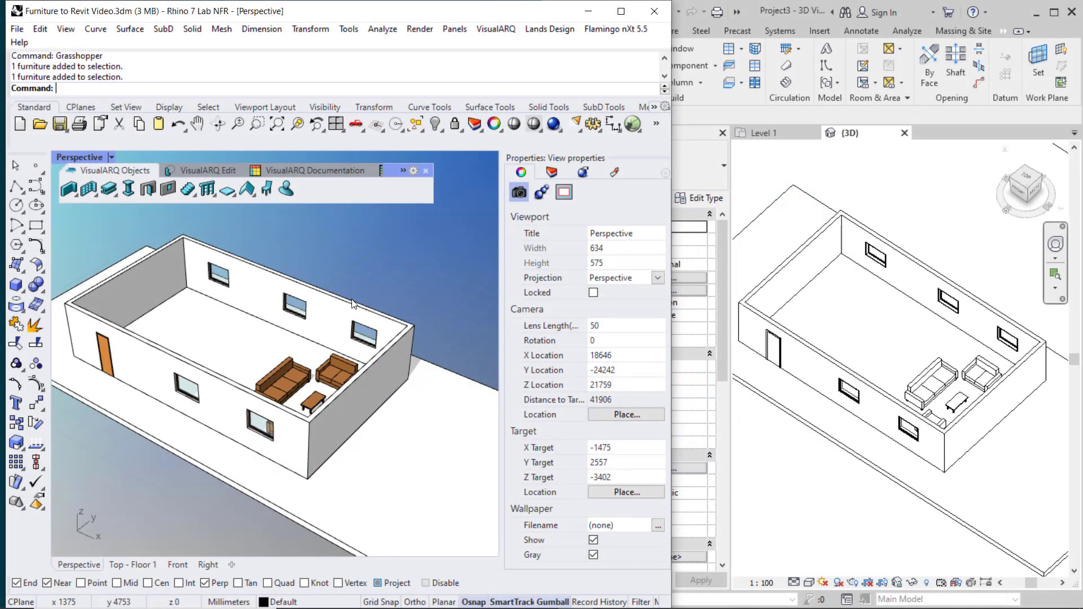
- Set the width of the two-seat sofa beside the end wall to 1000 mm
right_drag(361, 334, 344, 337)
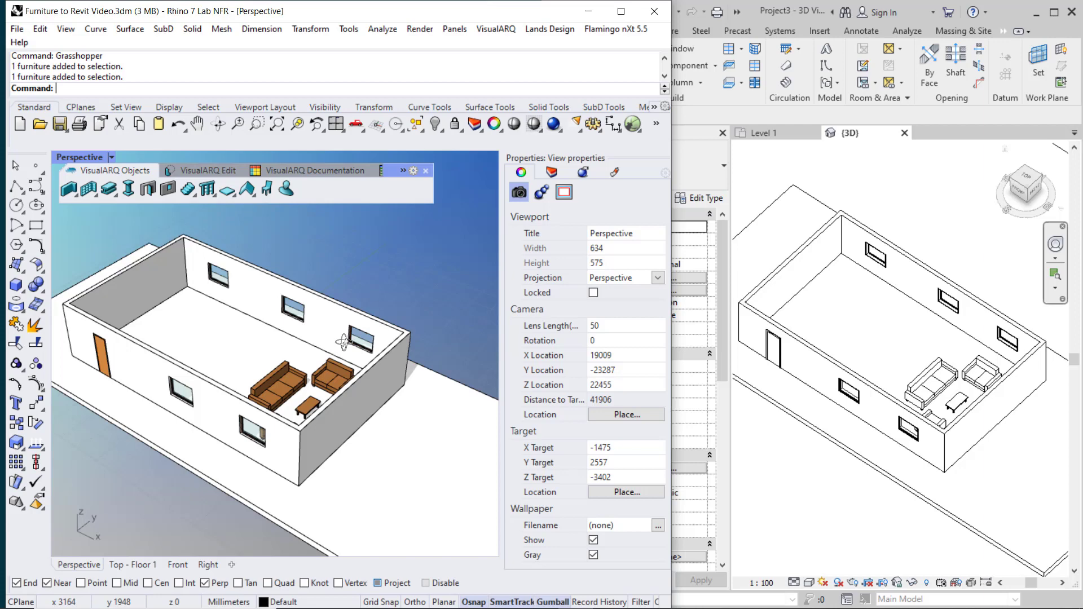
right_drag(348, 338, 347, 340)
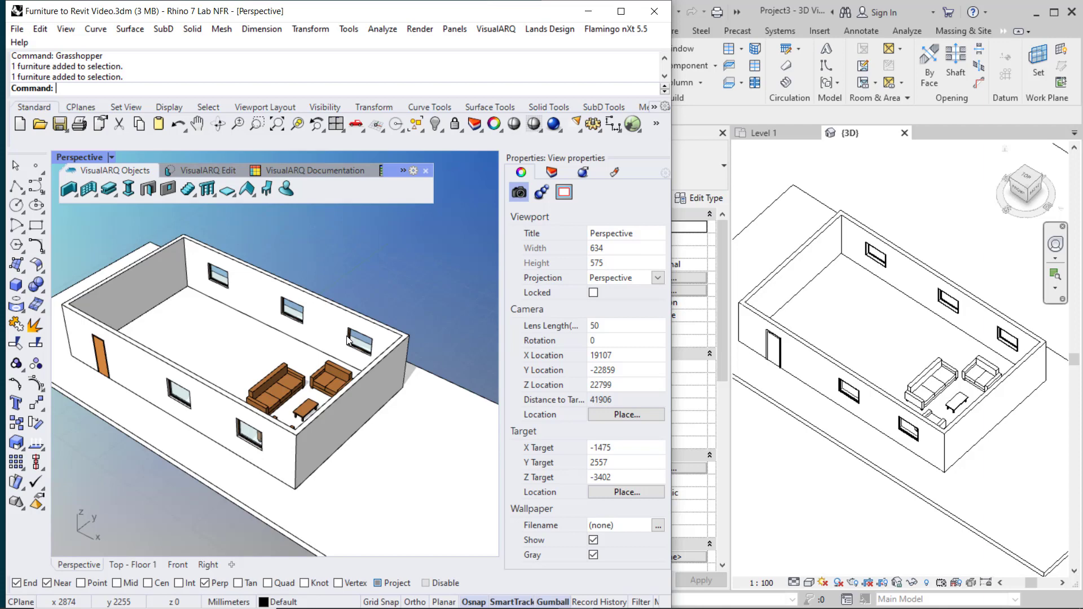
click(329, 388)
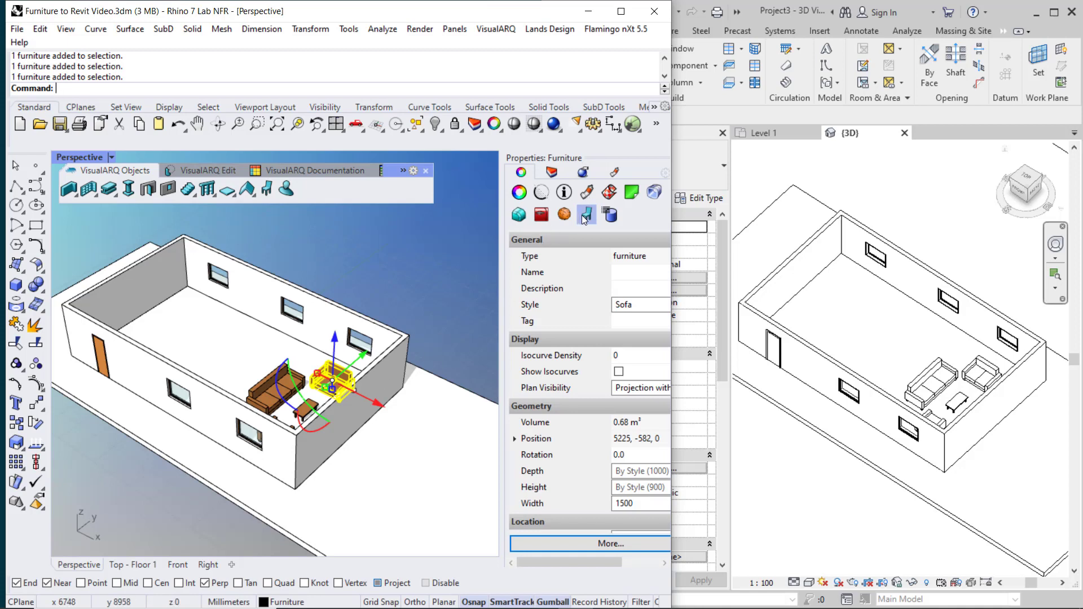
double_click(640, 504)
text(10)
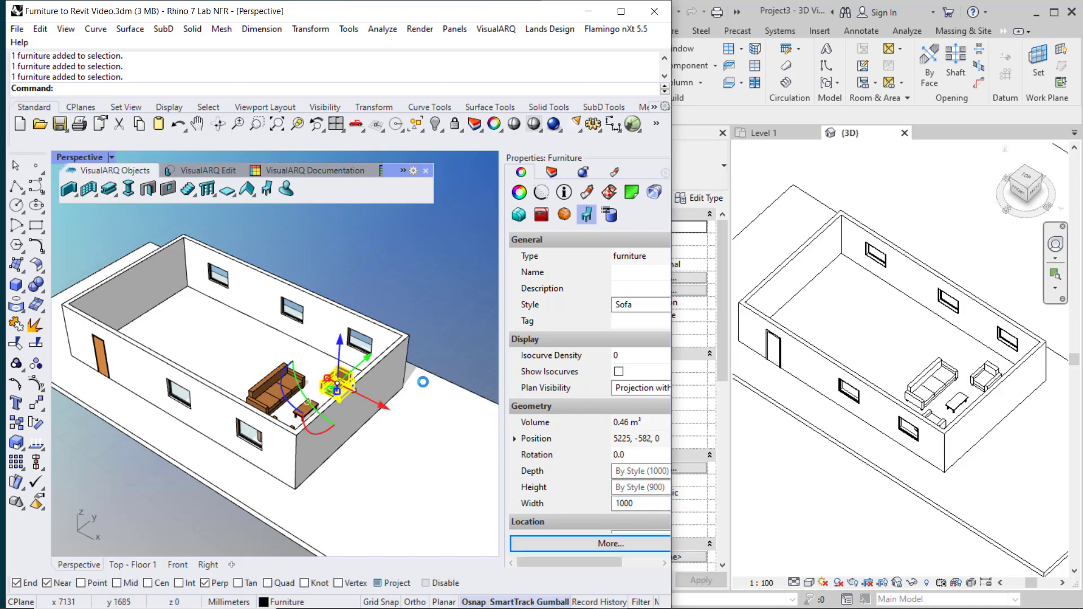
- Inspect the resized sofa's properties in Revit and save the model back in Rhino
click(993, 372)
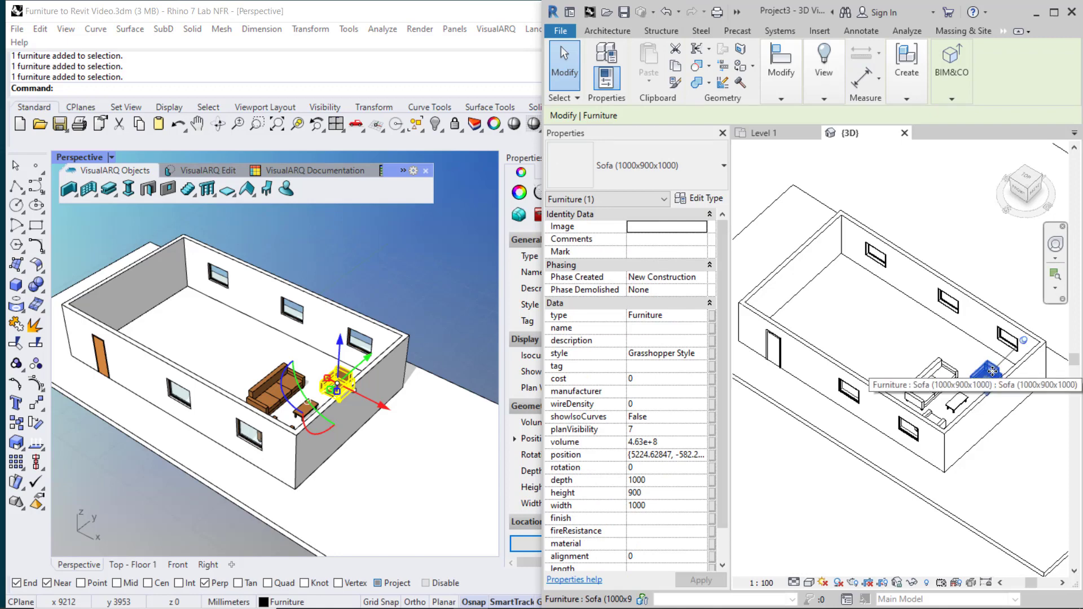
key(Escape)
click(458, 268)
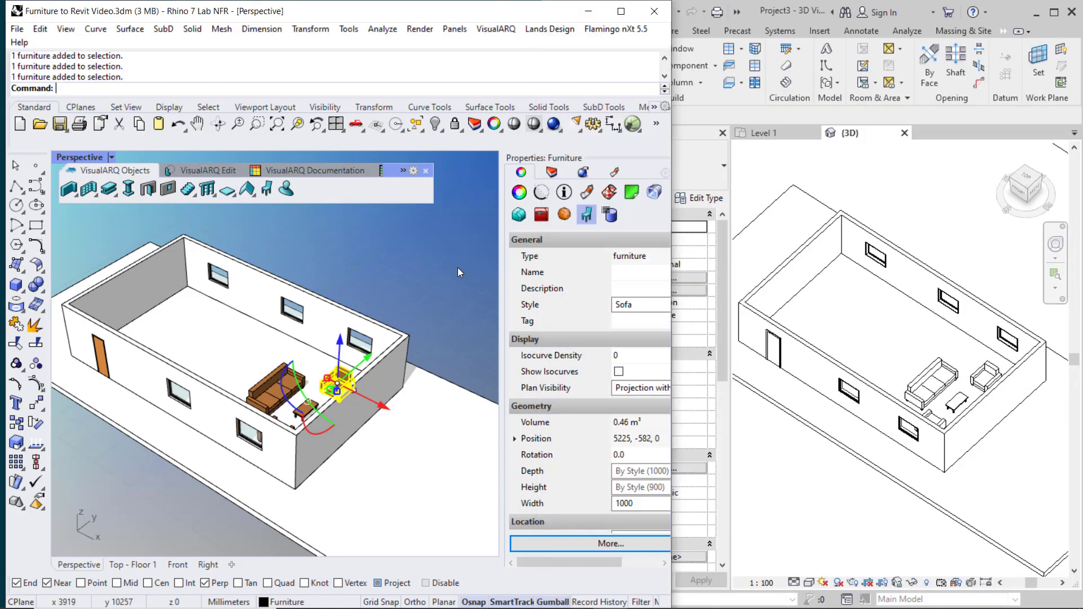
key(ctrl+s)
click(333, 269)
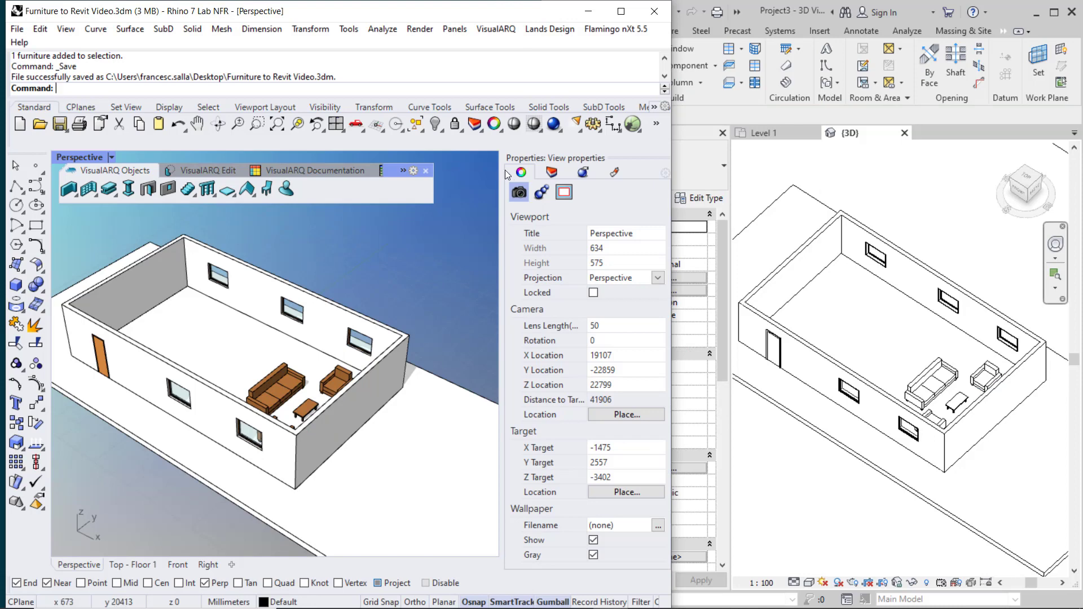
- Open Grasshopper on the empty unnamed definition and narrow its window to uncover the Rhino model
click(632, 129)
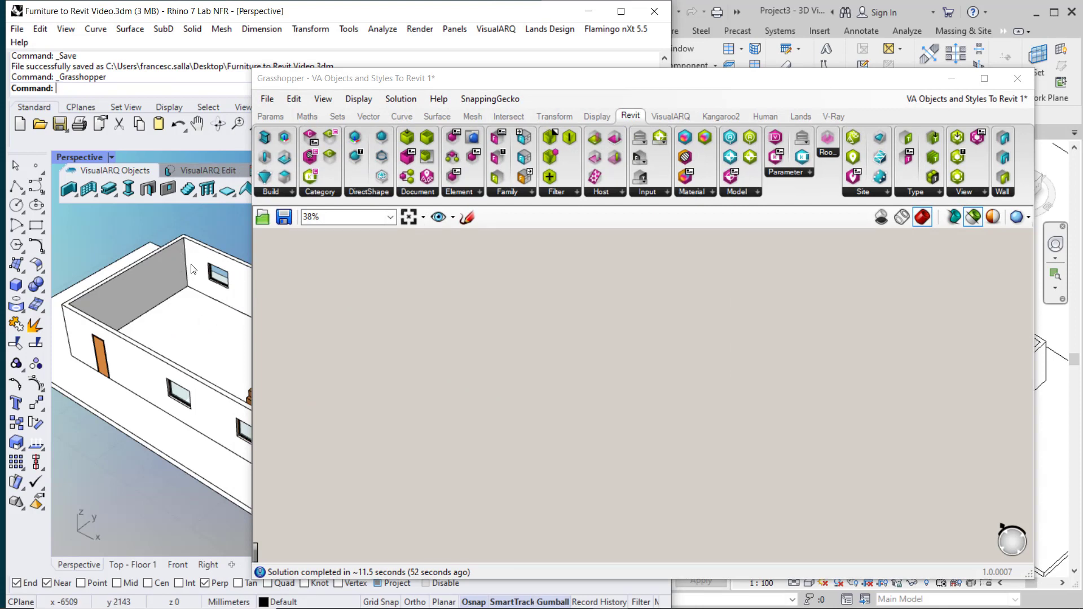
click(505, 284)
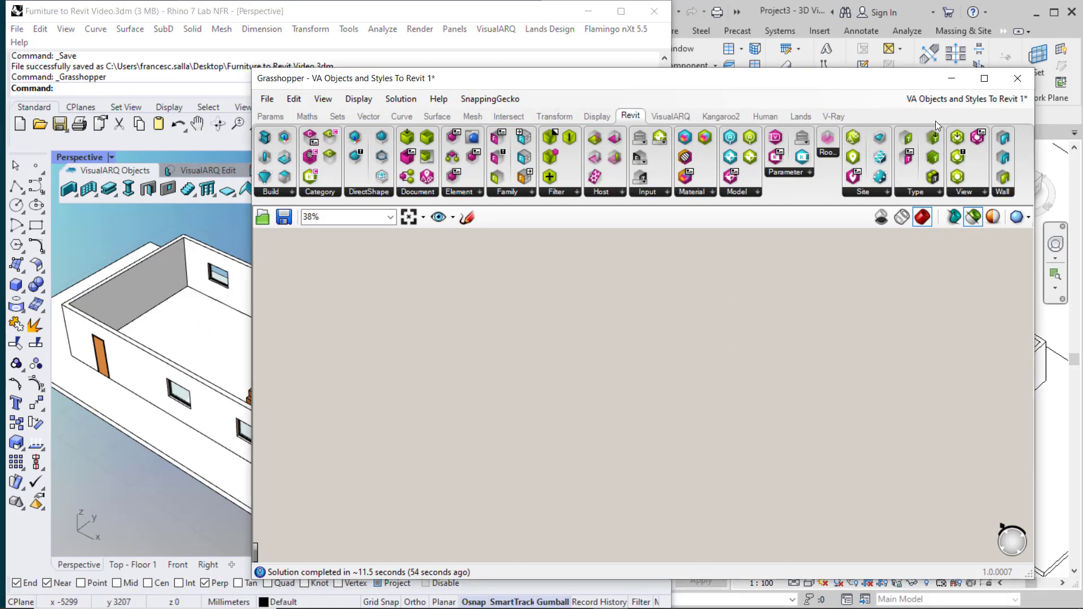
mouse_move(965, 99)
click(951, 235)
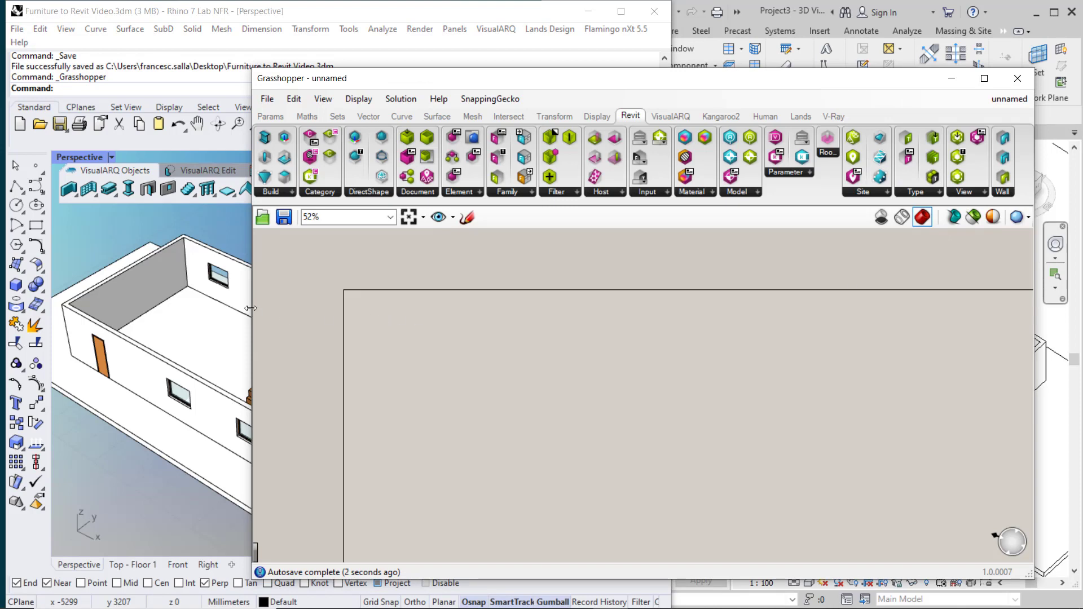
drag(251, 308, 489, 308)
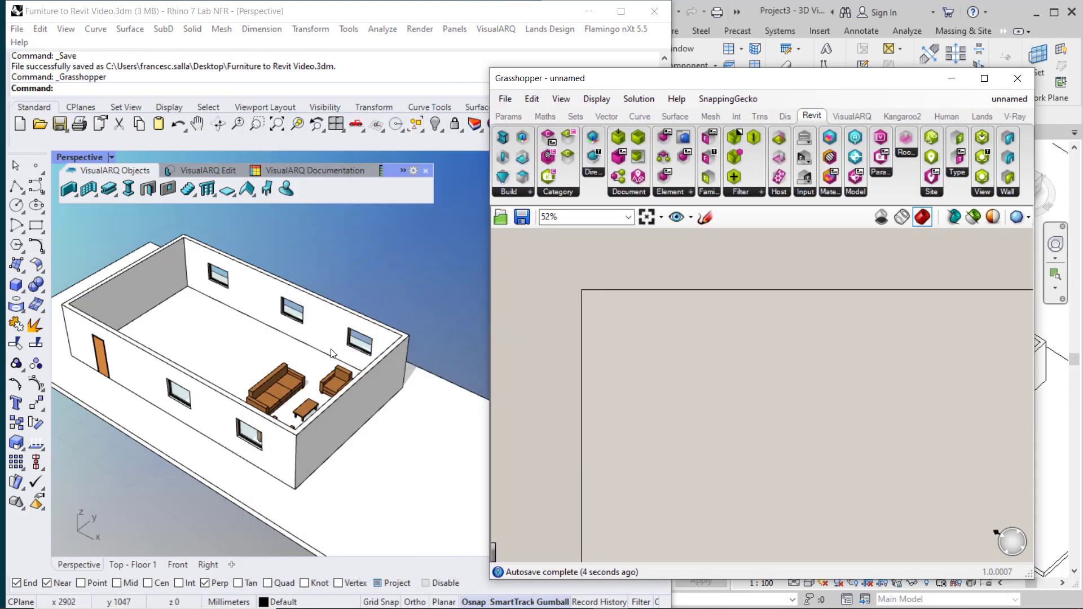
- Insert a VisualARQ furniture object of style Wardrobe against the short end wall near the door, at rotation angle 0
right_drag(300, 351, 157, 316)
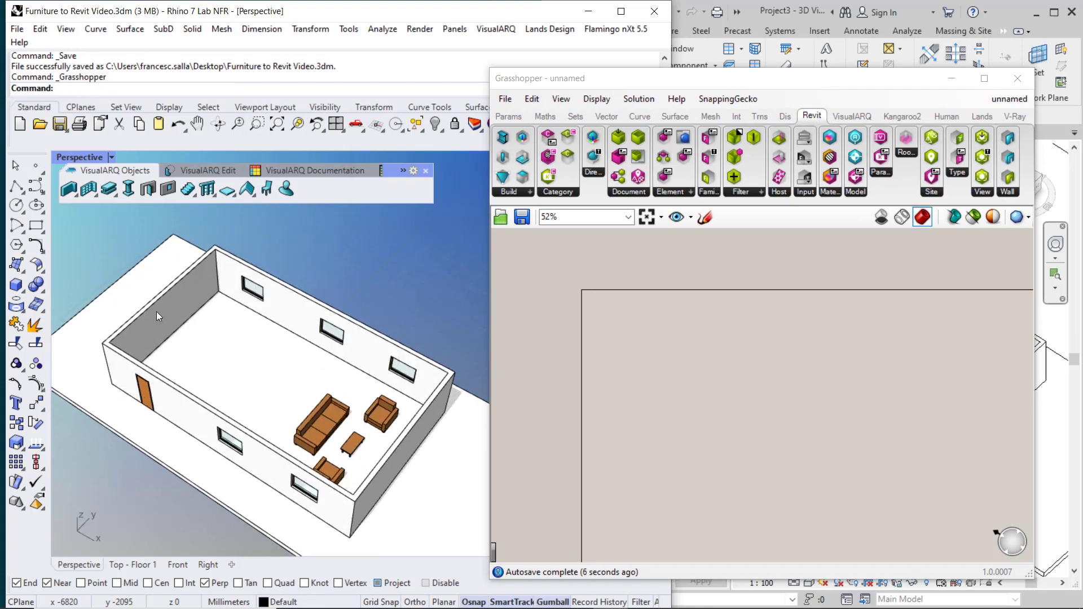
click(269, 189)
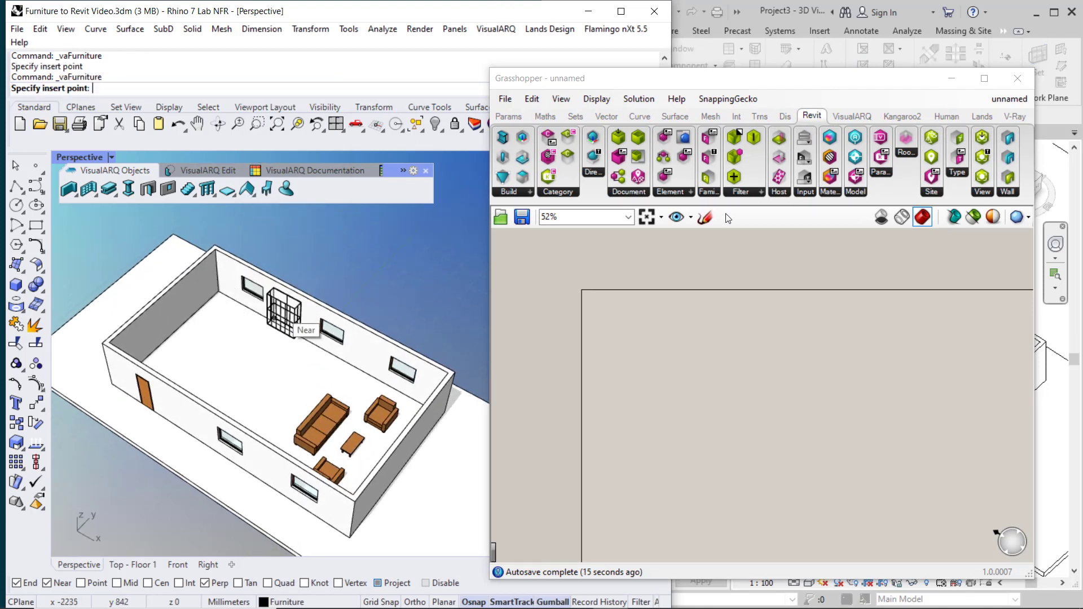
click(952, 78)
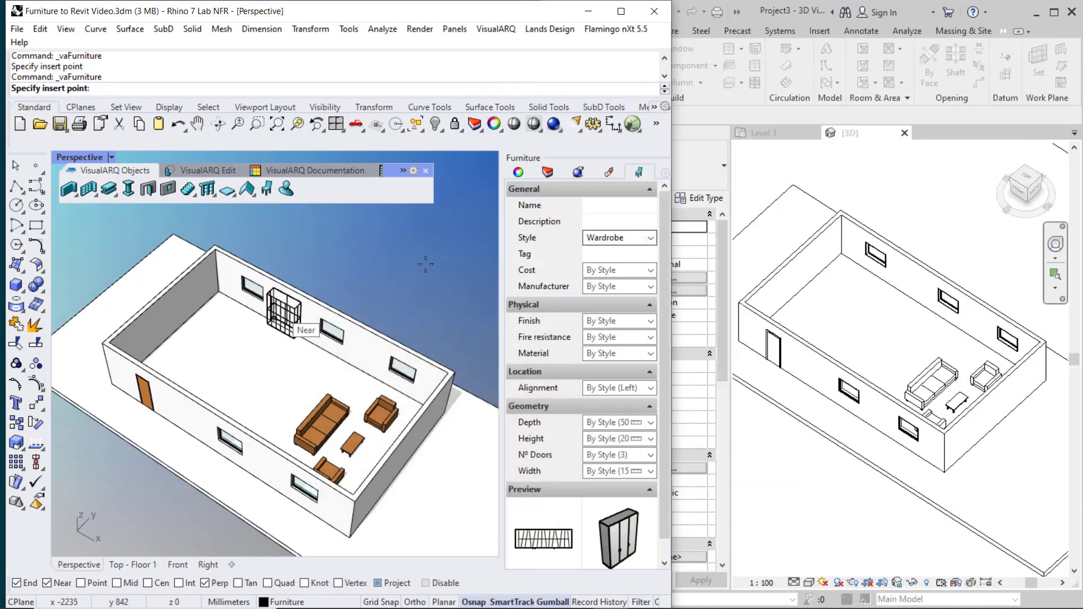
scroll(133, 361, up, 3)
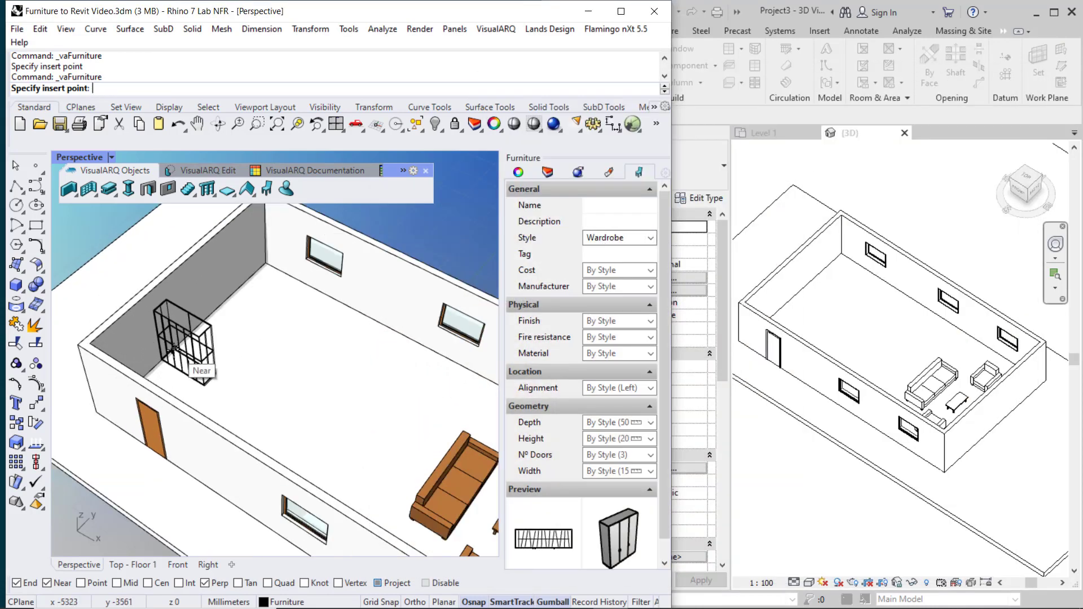
click(175, 347)
key(Return)
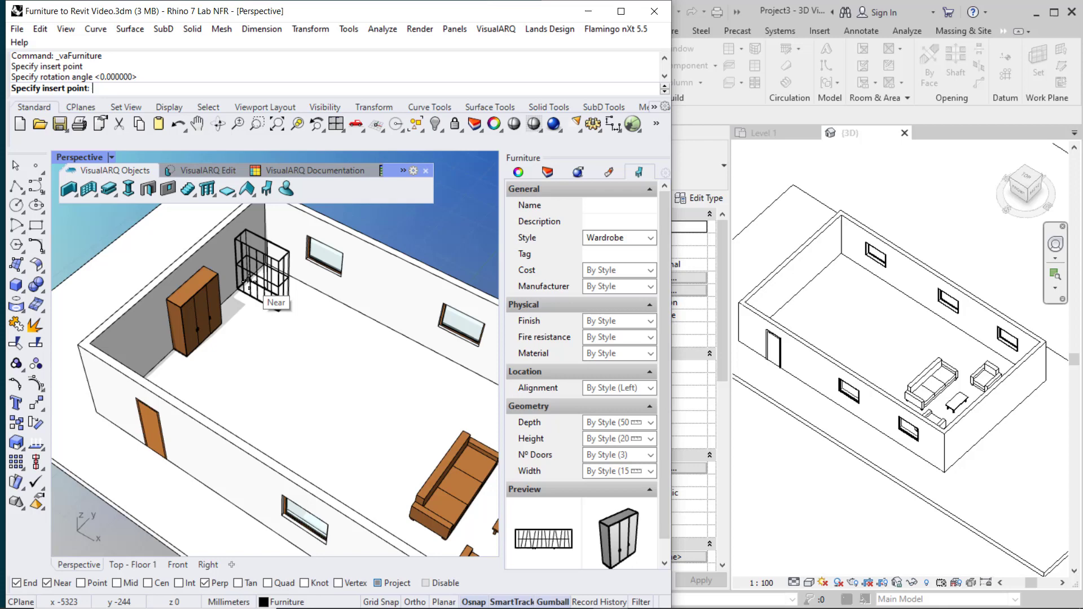
key(Return)
scroll(165, 317, down, 5)
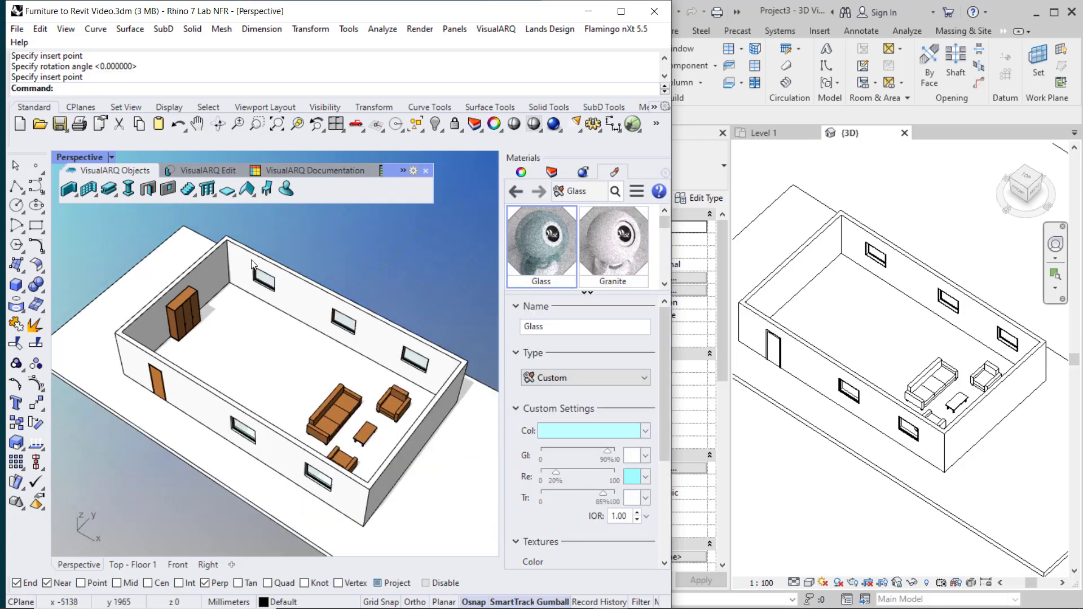
- Reopen Grasshopper and place a VisualARQ Furniture parameter on the empty canvas
click(633, 123)
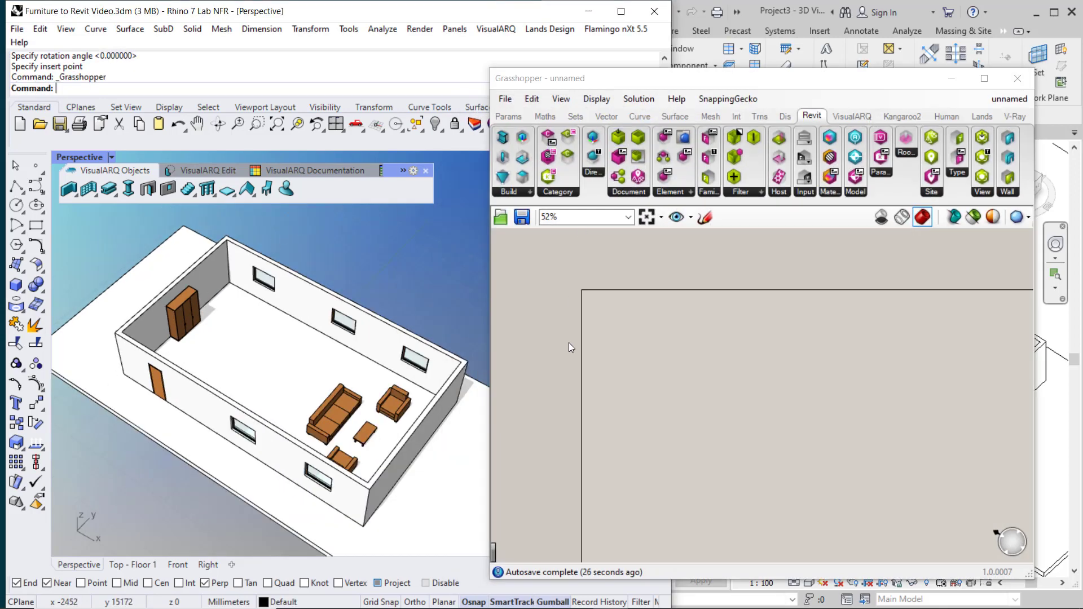
click(517, 116)
click(805, 193)
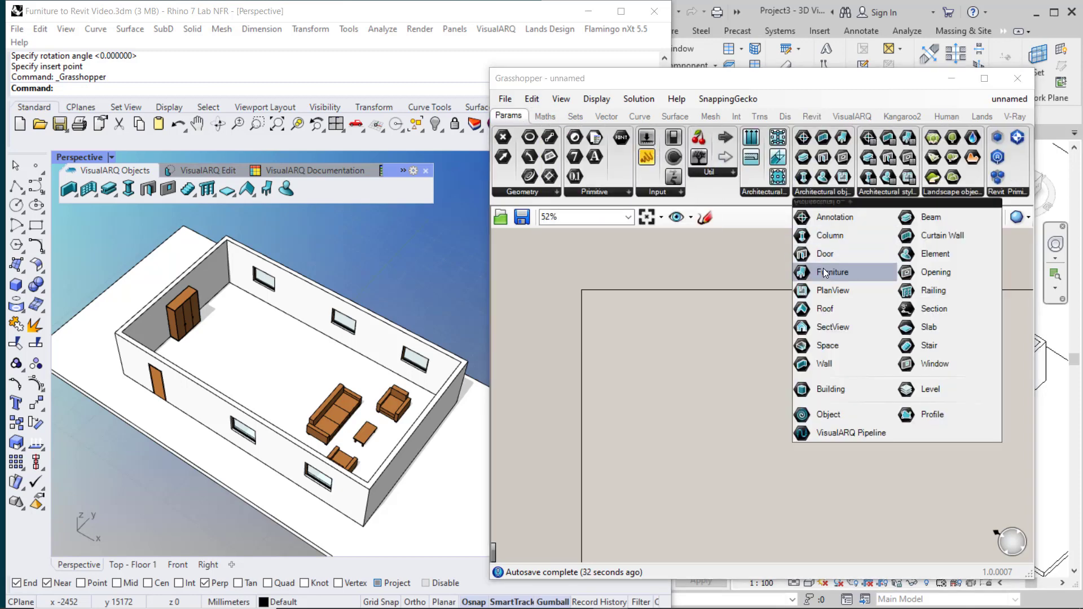
drag(812, 272, 687, 389)
click(672, 409)
scroll(670, 413, up, 6)
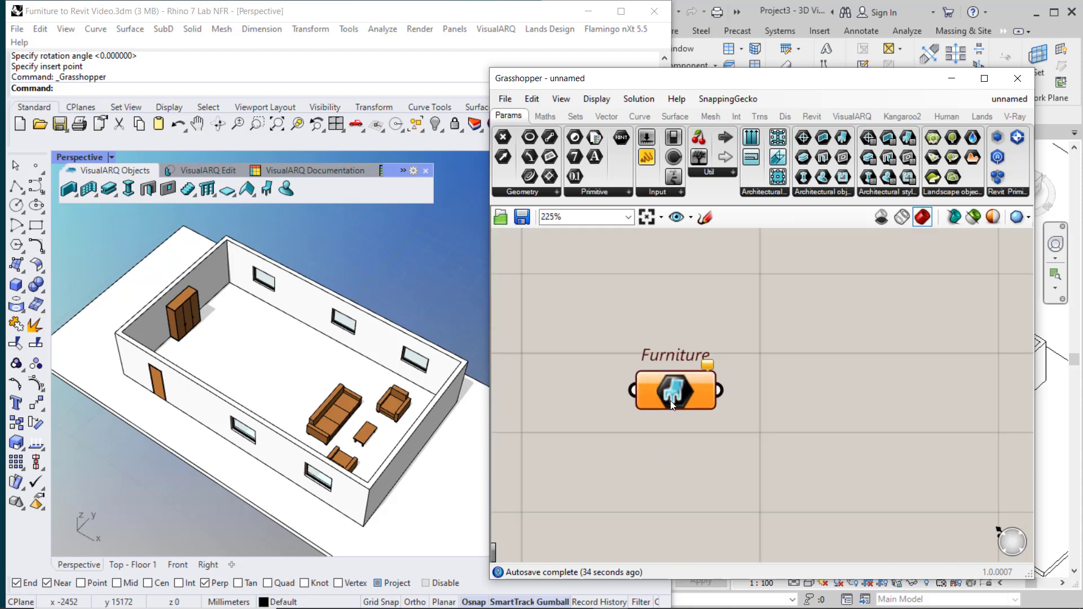
- Reference the wardrobe in the Rhino model as the Furniture parameter's single object
right_click(675, 391)
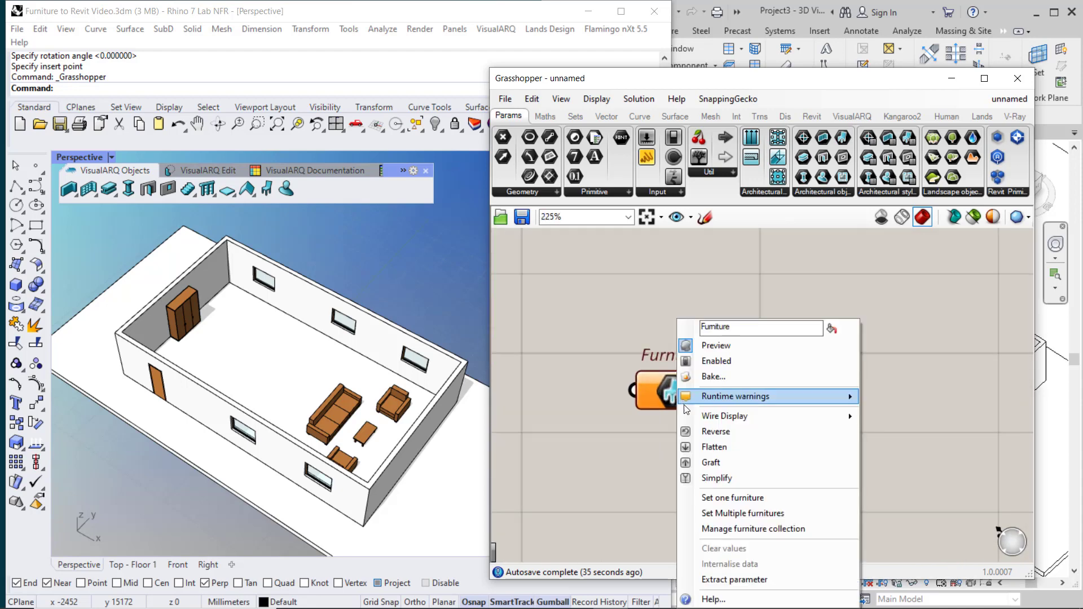
click(732, 498)
click(198, 319)
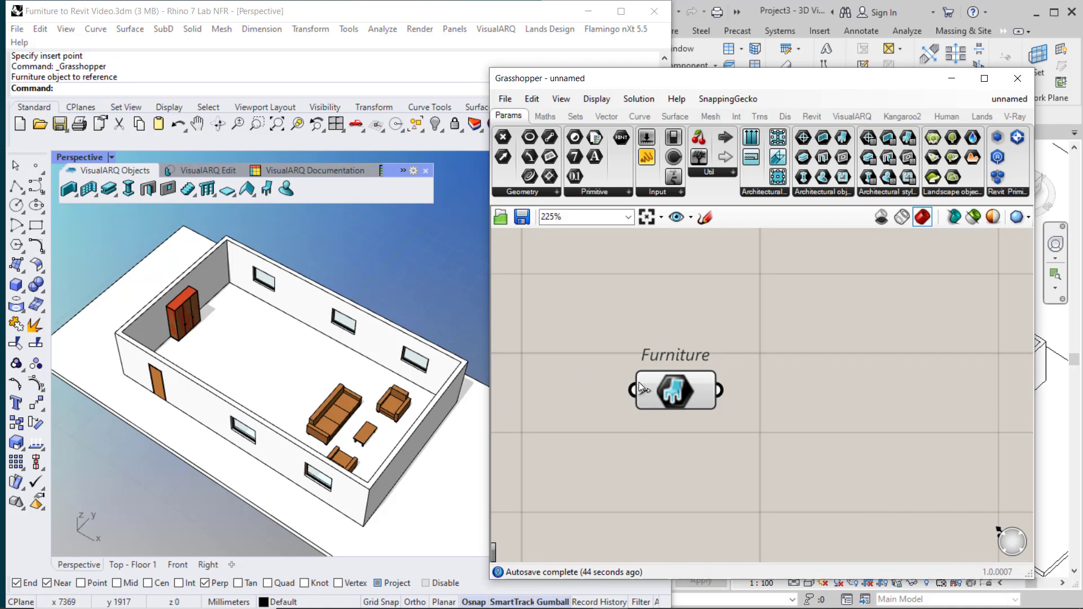
click(673, 387)
click(838, 373)
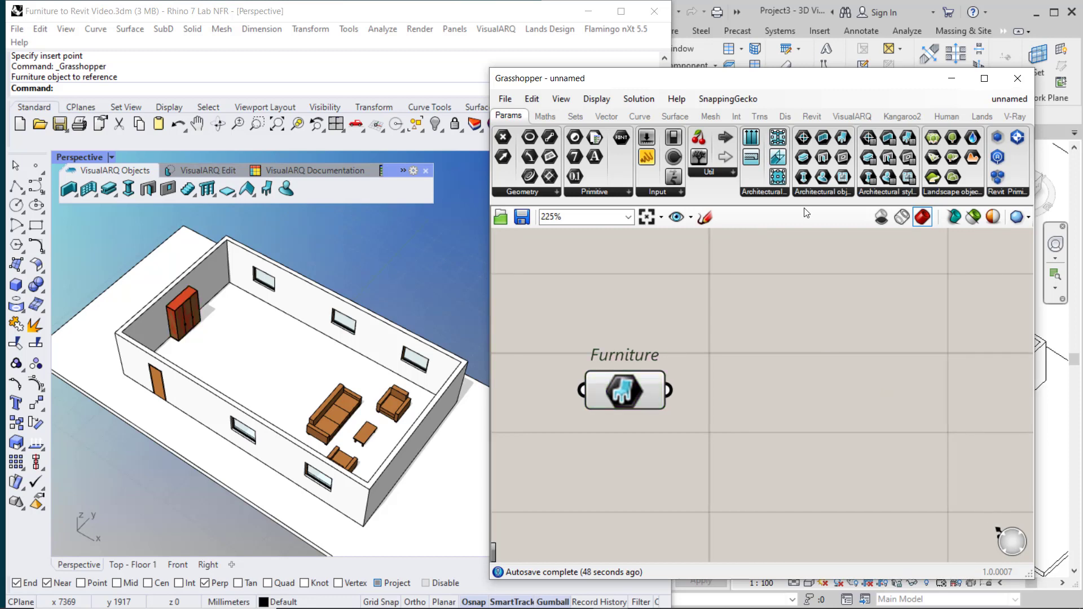
- Add the Revit Add Geometry DirectShape component to the canvas, clear of the Furniture parameter
click(811, 116)
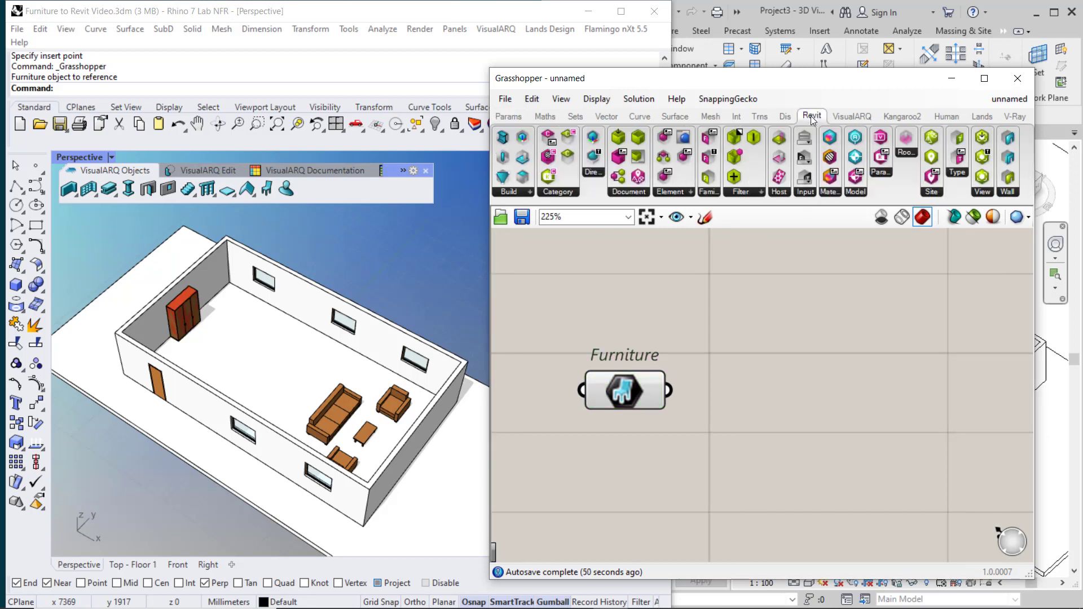
click(593, 172)
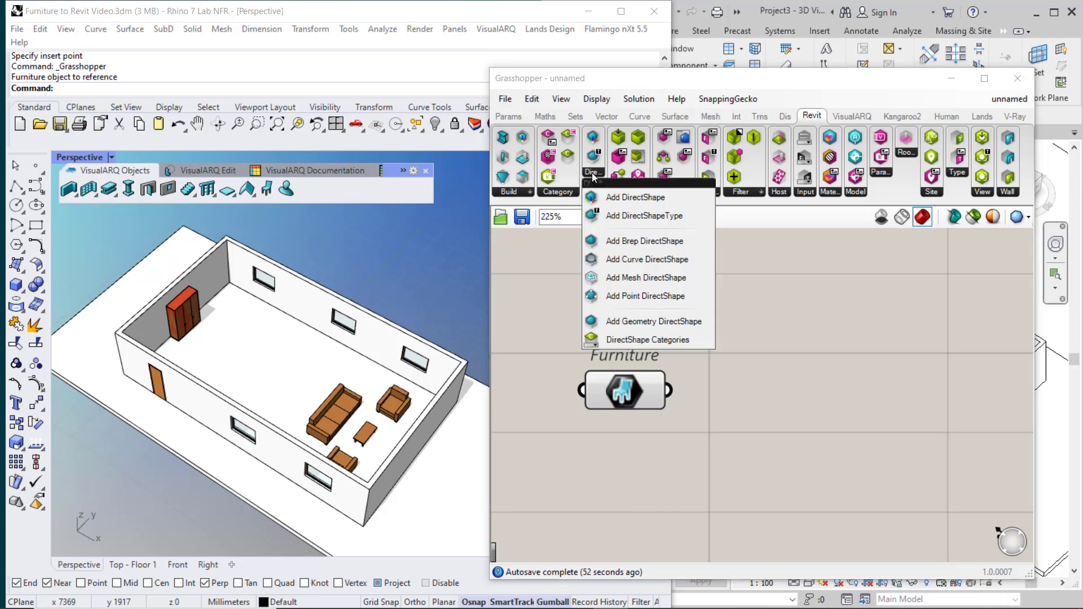
click(648, 319)
click(905, 385)
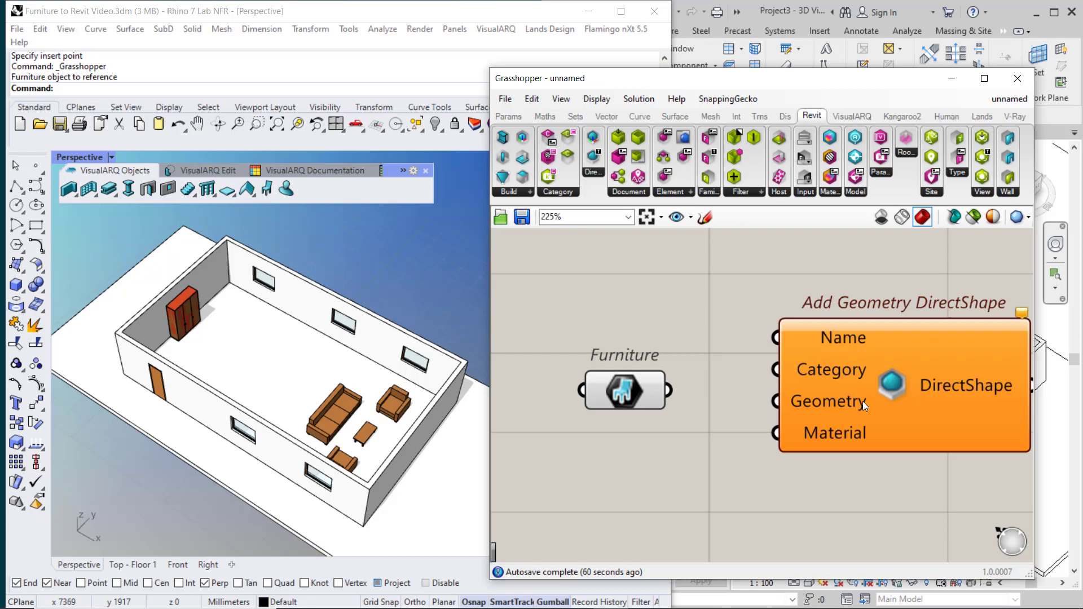
scroll(818, 387, down, 2)
drag(781, 371, 826, 377)
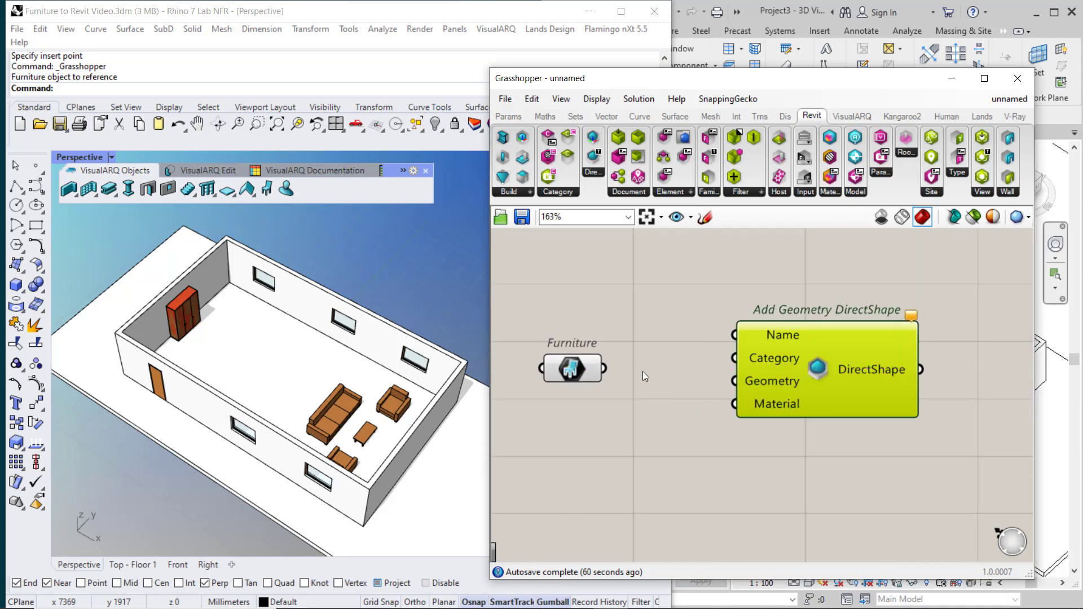
click(562, 363)
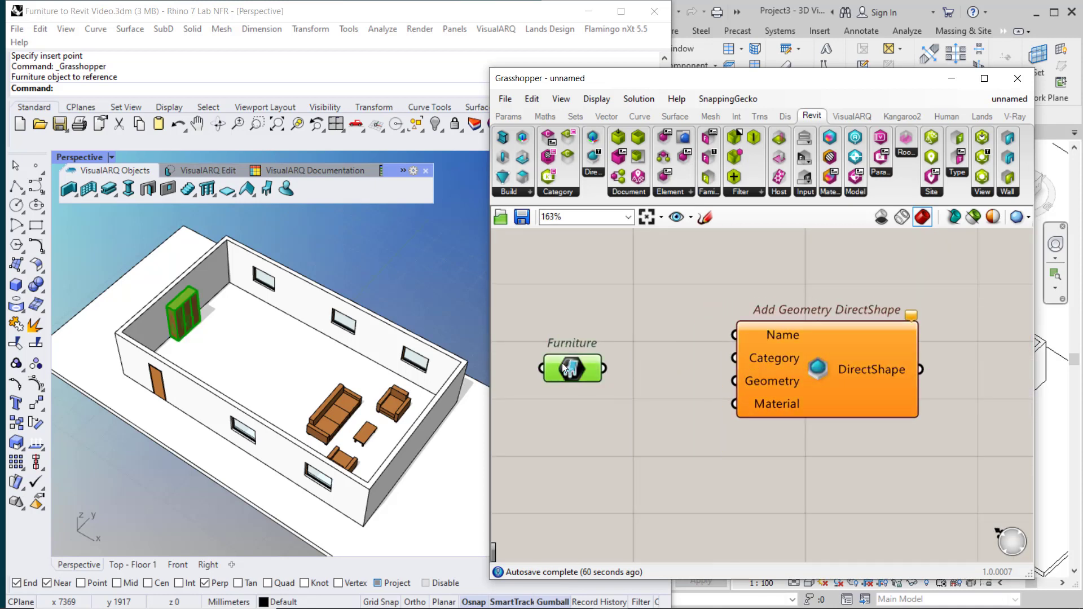
click(599, 302)
- Add a VisualARQ Explode component and arrange it between the Furniture parameter and Add Geometry DirectShape
click(851, 117)
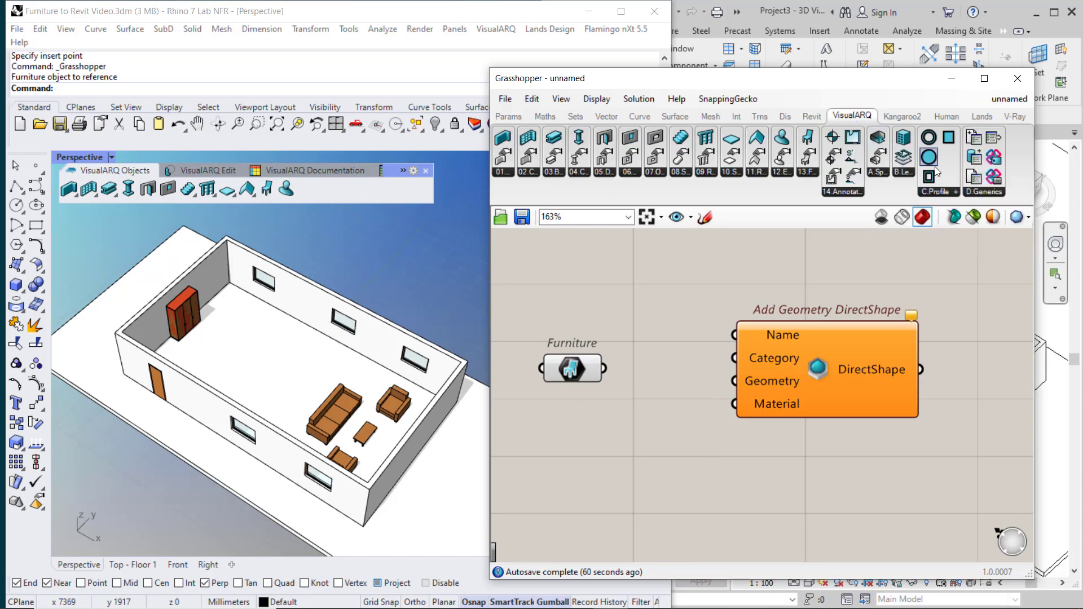
click(981, 193)
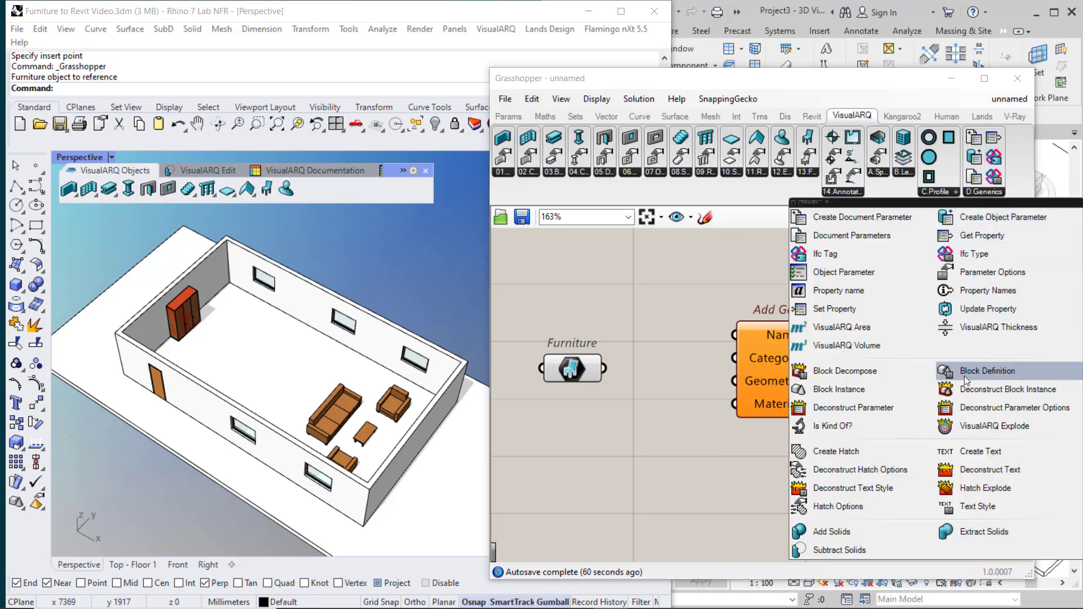
click(968, 424)
click(684, 440)
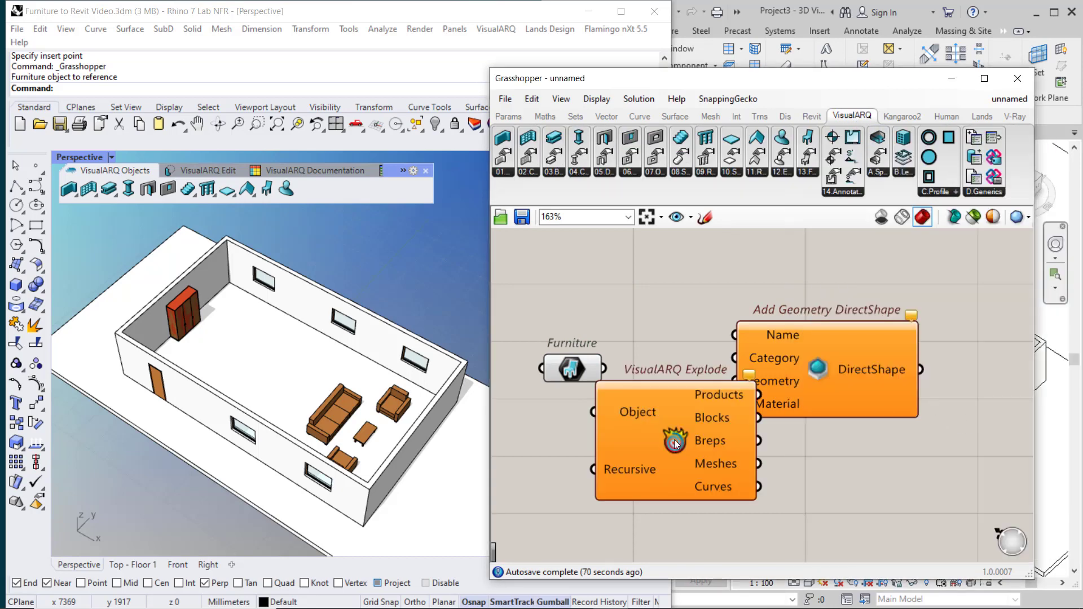
scroll(639, 413, down, 2)
drag(750, 384, 924, 375)
drag(621, 406, 701, 370)
- Connect Furniture to the Object input of VisualARQ Explode, and its Breps output to the DirectShape component's Geometry input
drag(573, 376, 632, 384)
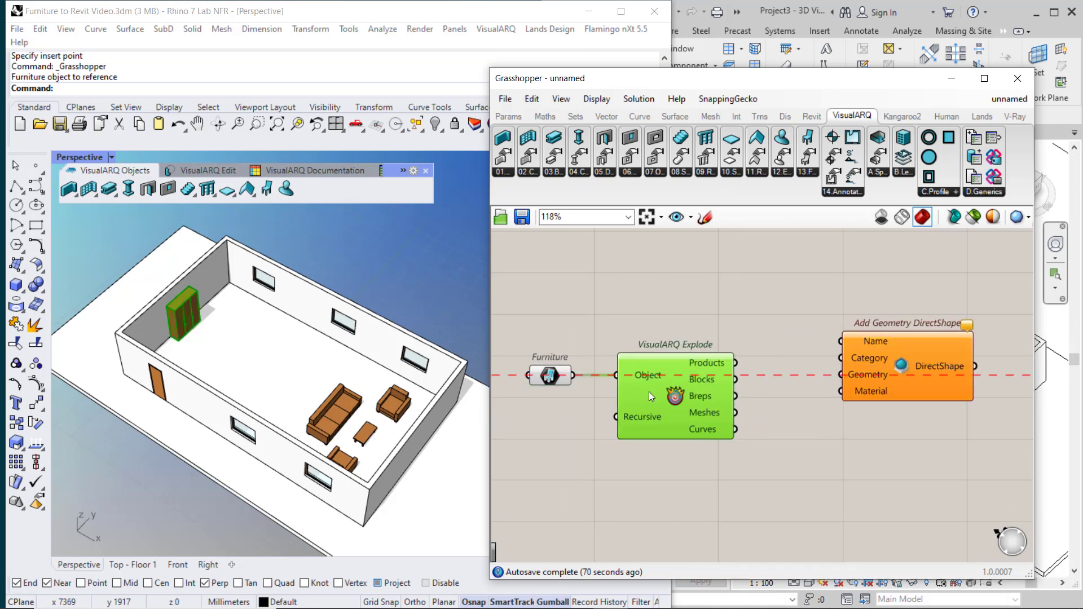
right_drag(727, 397, 697, 402)
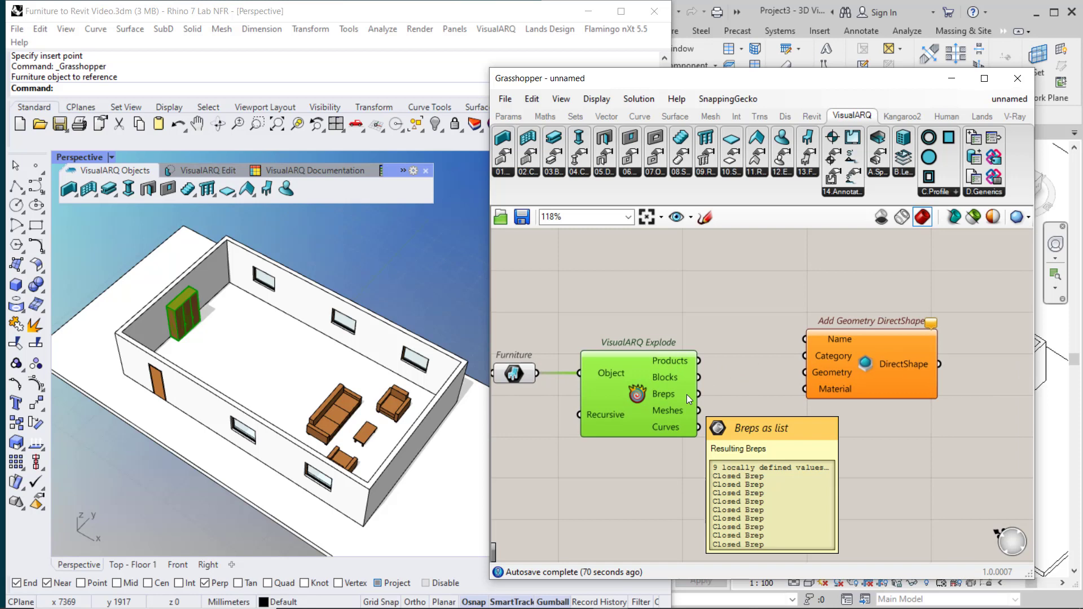
drag(699, 394, 804, 372)
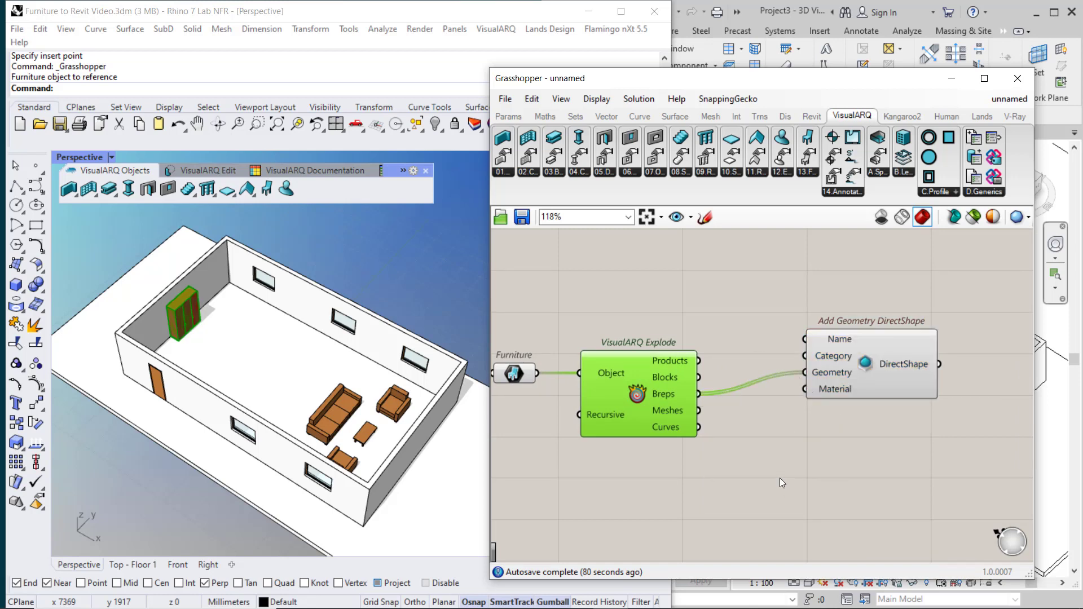
click(778, 459)
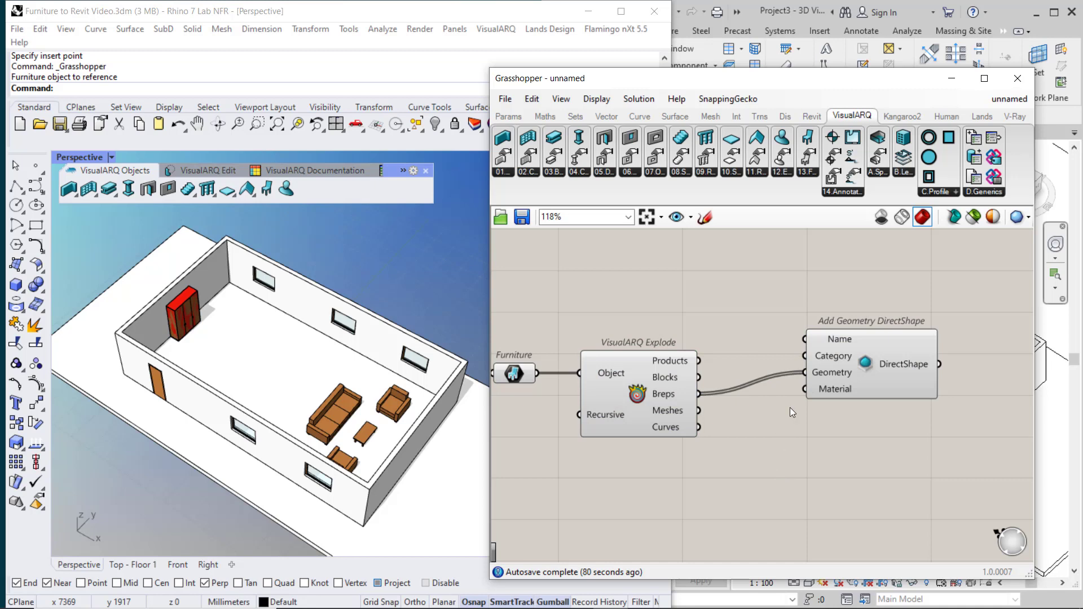
- Add a Revit Model Categories Picker to the canvas above the VisualARQ Explode component
mouse_move(816, 357)
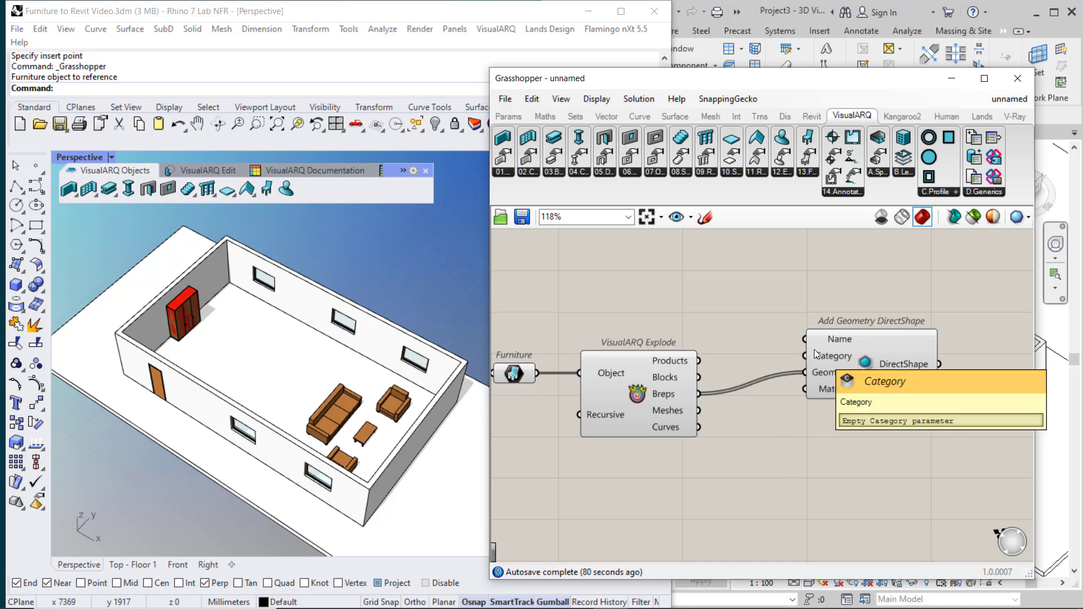
click(811, 116)
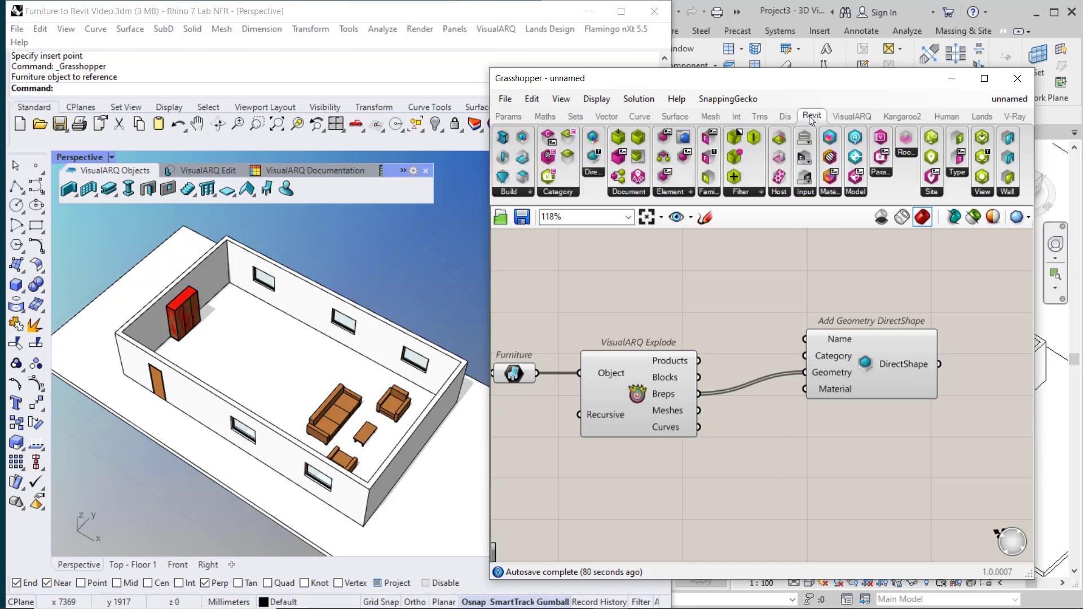
click(807, 192)
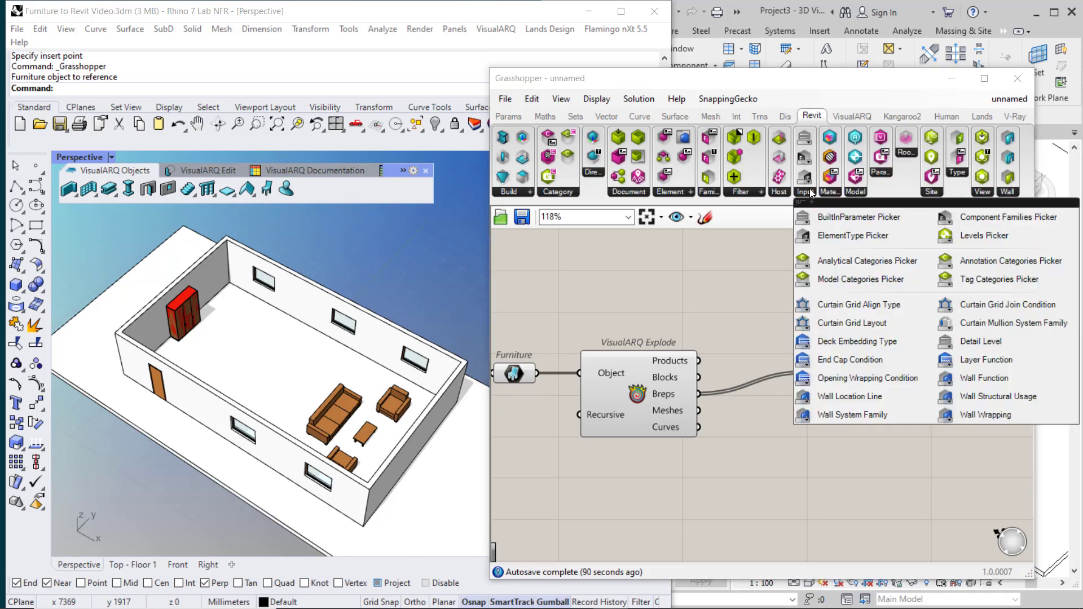
click(837, 277)
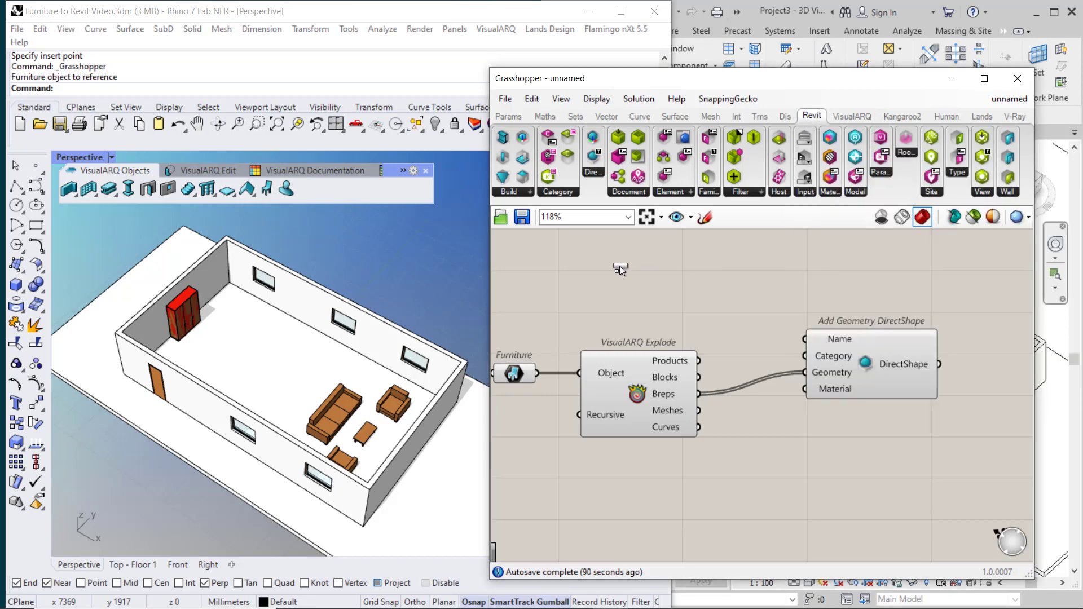
click(620, 267)
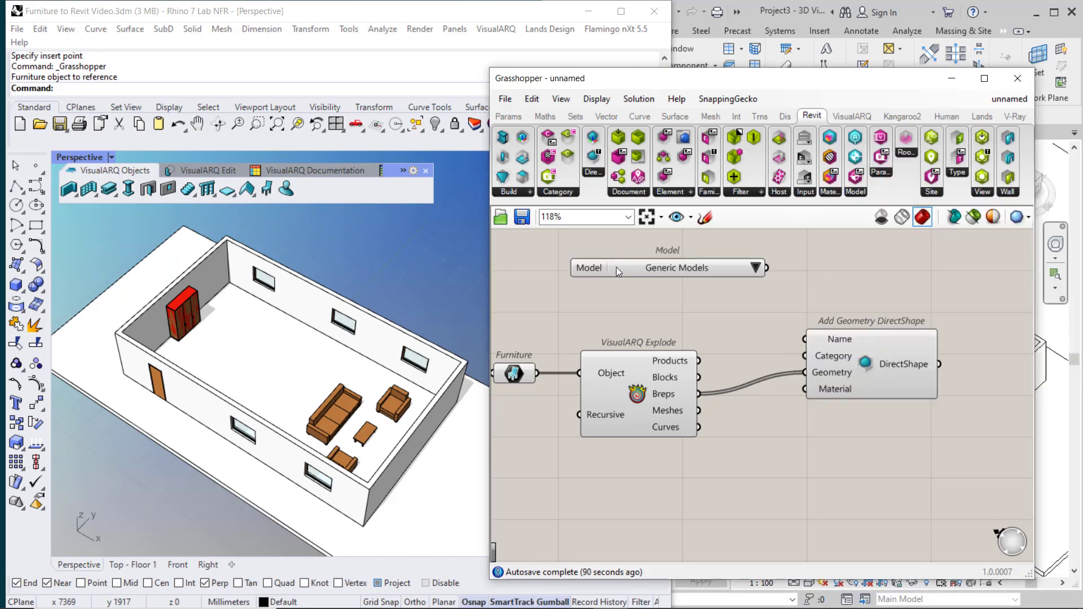
- Set the model category picker to Furniture and connect it to the Category input of Add Geometry DirectShape
click(755, 268)
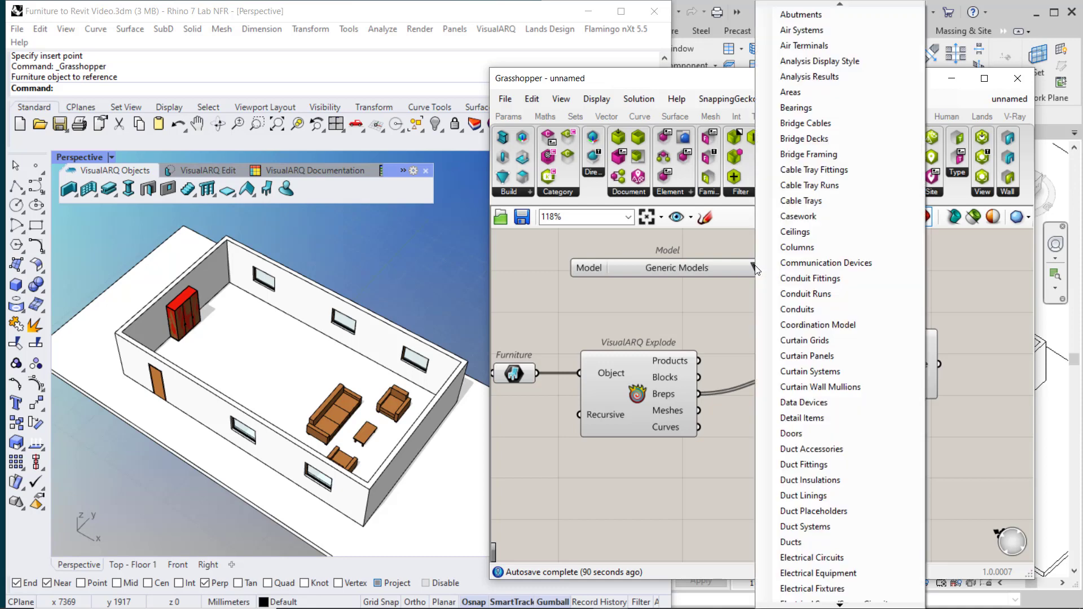
click(840, 605)
scroll(839, 604, down, 4)
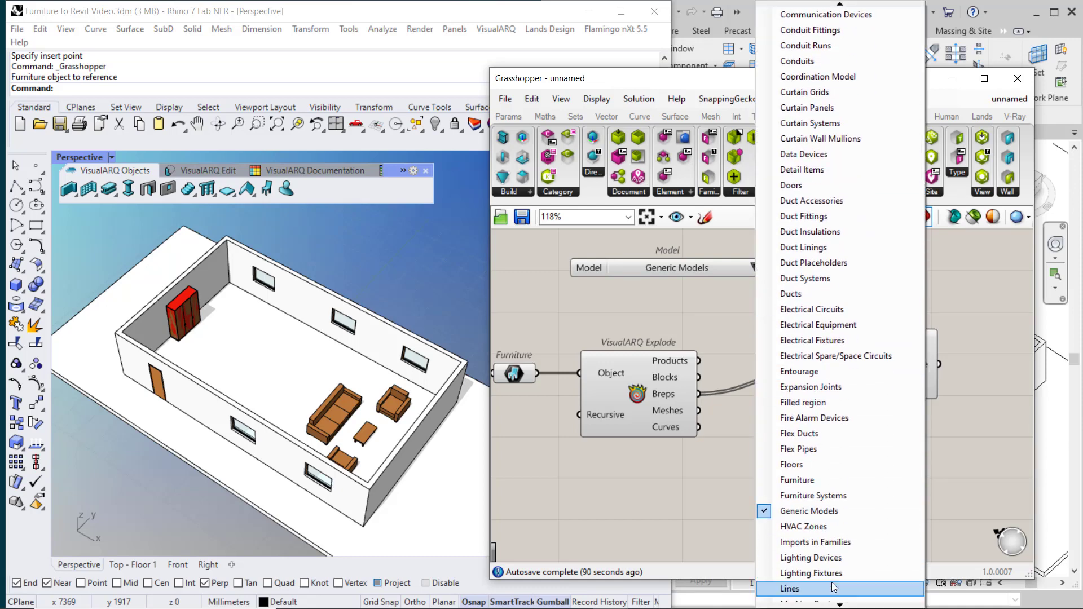
click(792, 479)
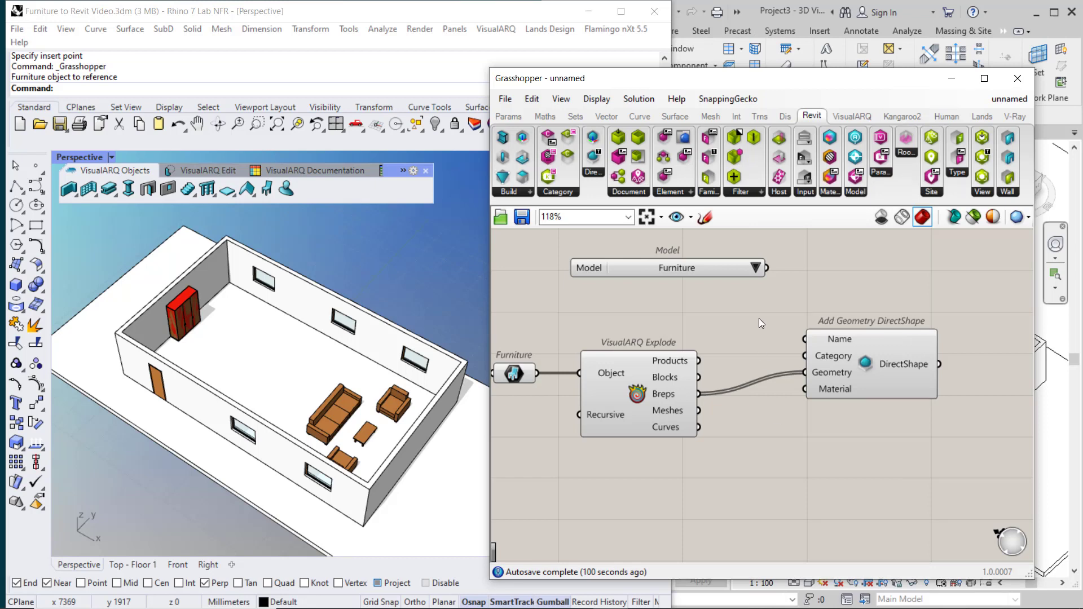
drag(770, 272, 800, 352)
- Switch to Revit, select the wardrobe in the 3D view to examine its category and properties, and return to Grasshopper
click(1038, 436)
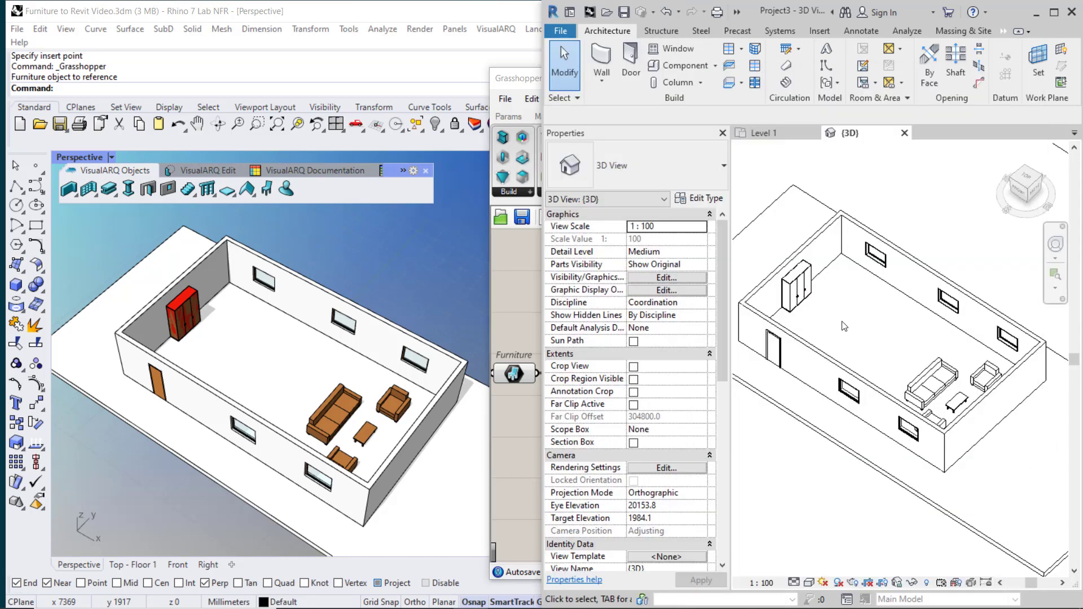
click(803, 303)
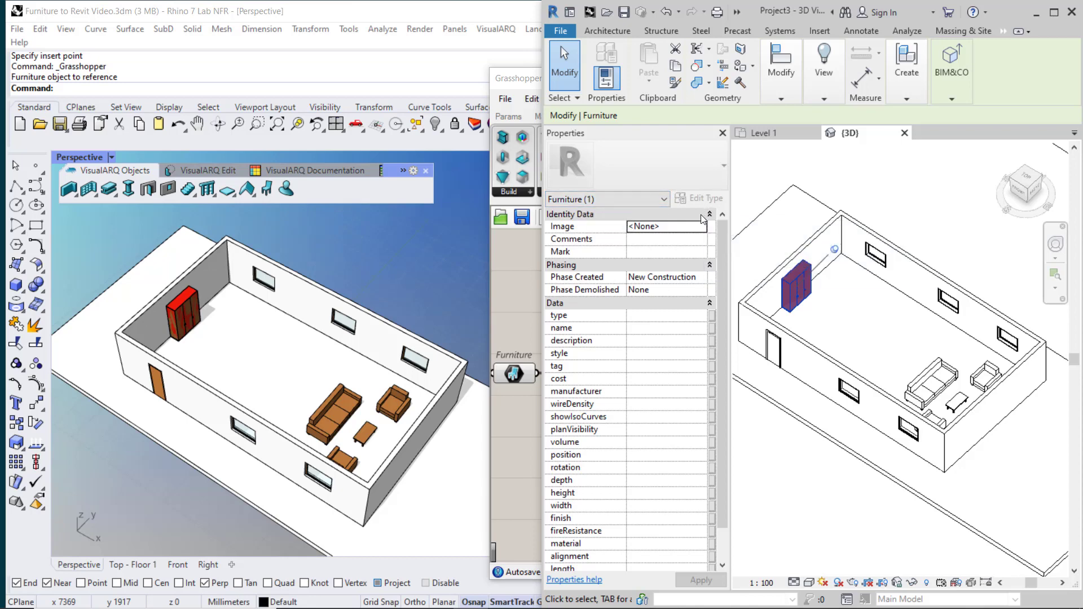
click(522, 266)
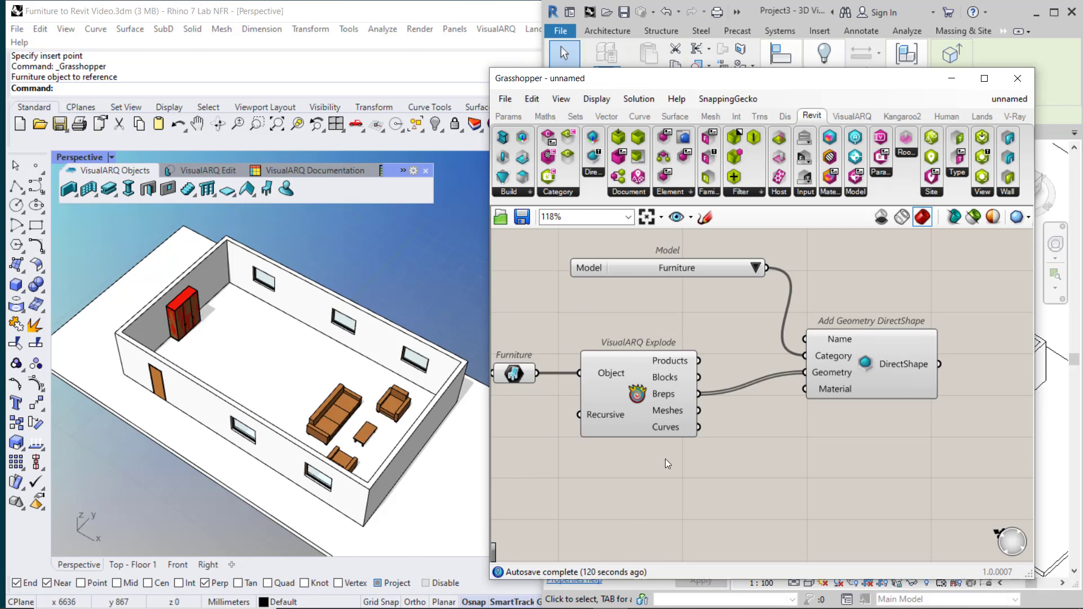
- Replace Add Geometry DirectShape with an Add DirectShapeType component, feeding its Category from the Furniture picker and its Geometry from the Explode Breps output
click(876, 368)
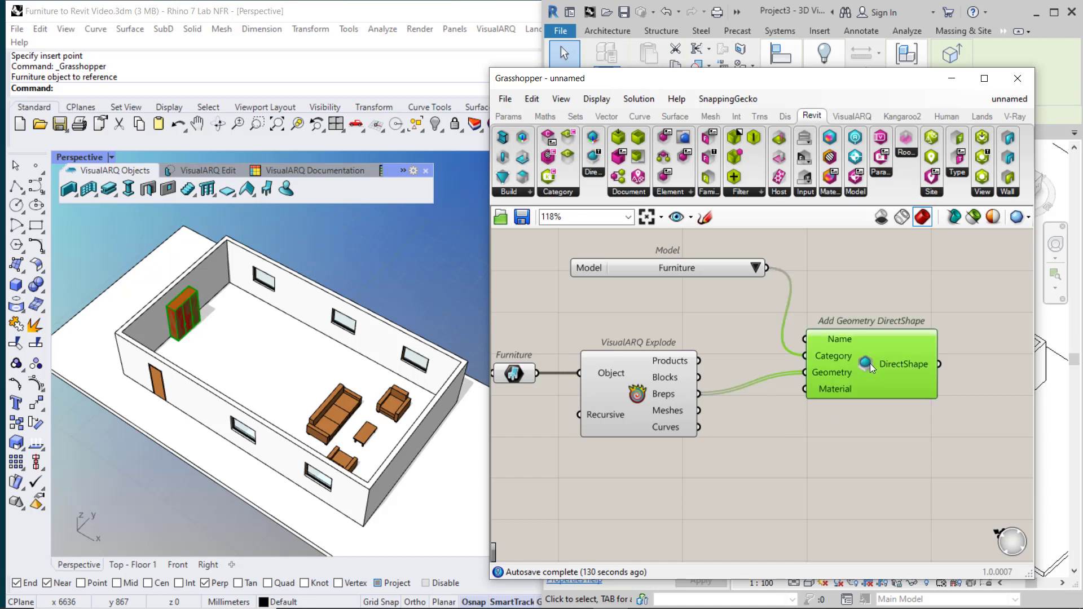
key(Delete)
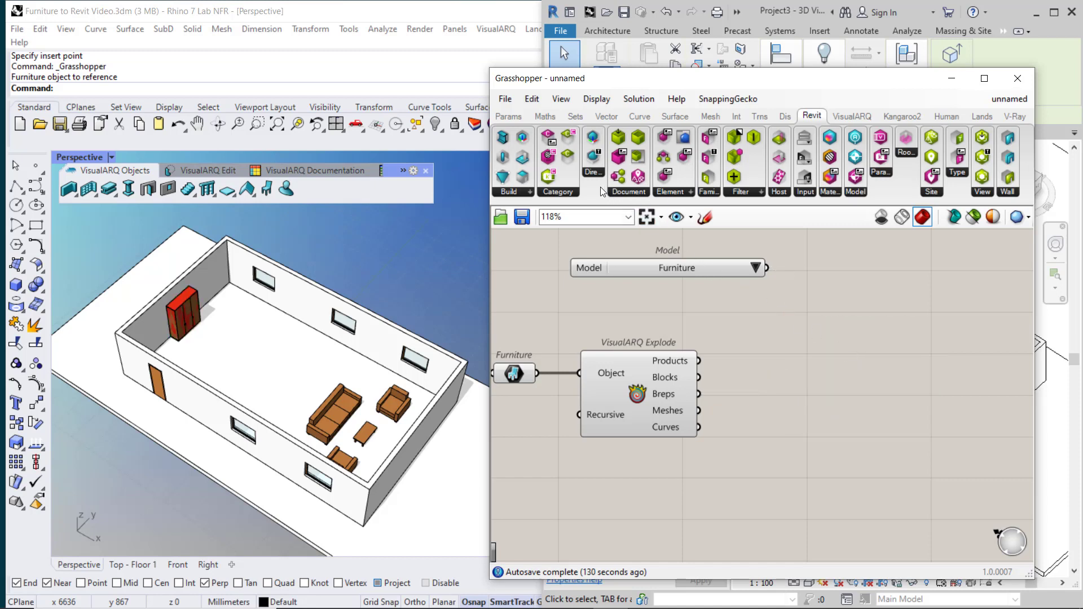
click(593, 172)
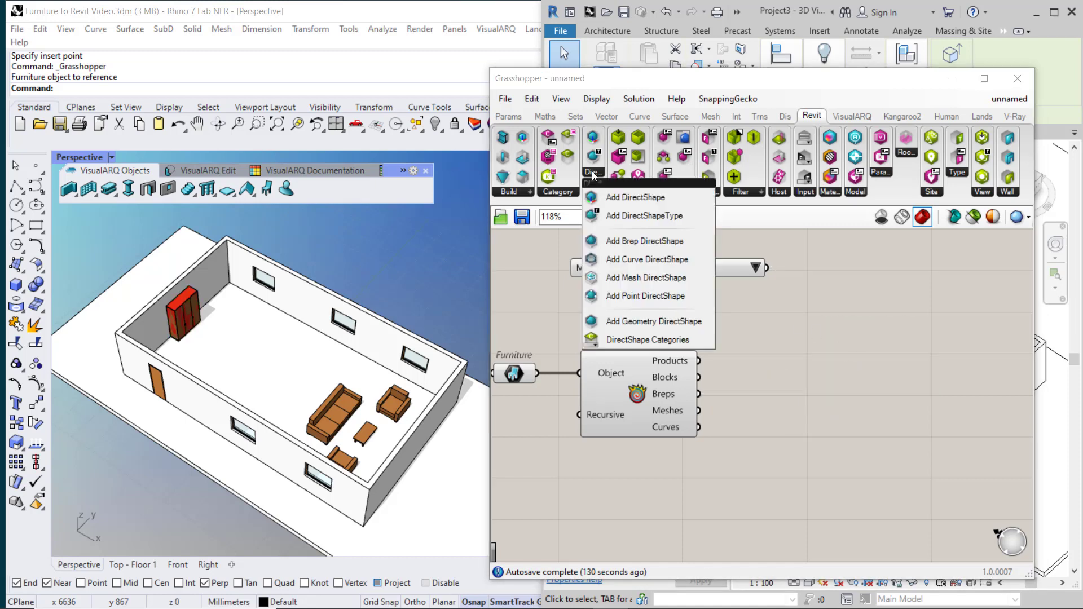
click(632, 215)
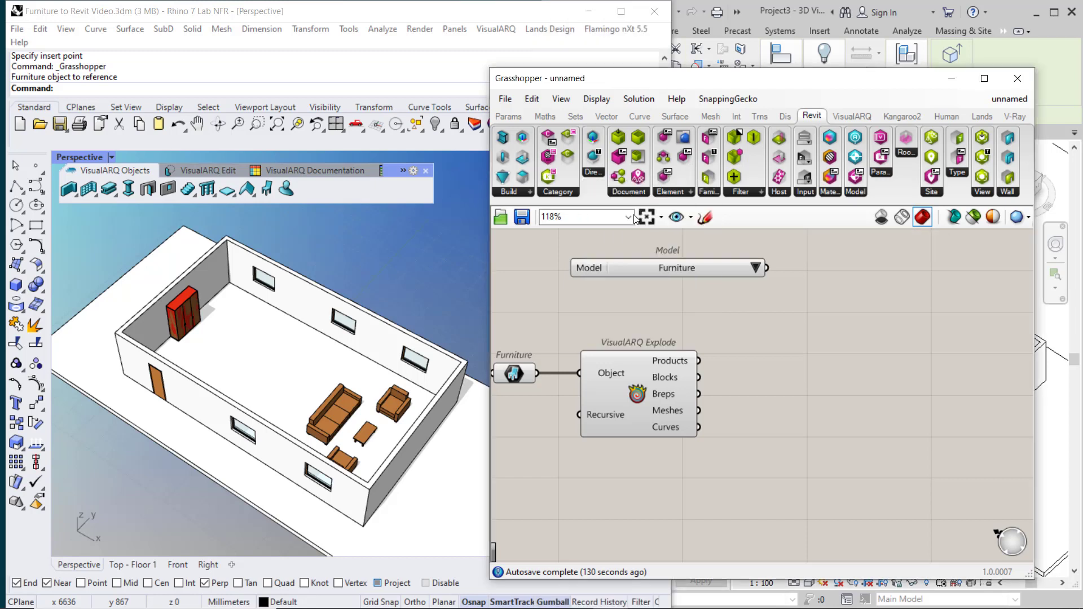
click(867, 382)
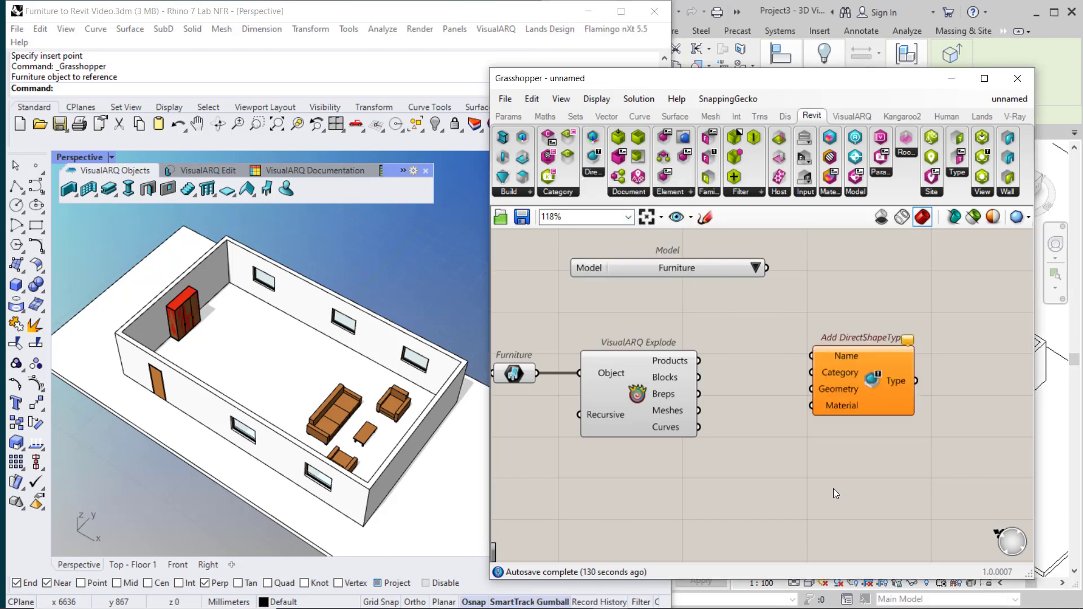
drag(766, 269, 809, 374)
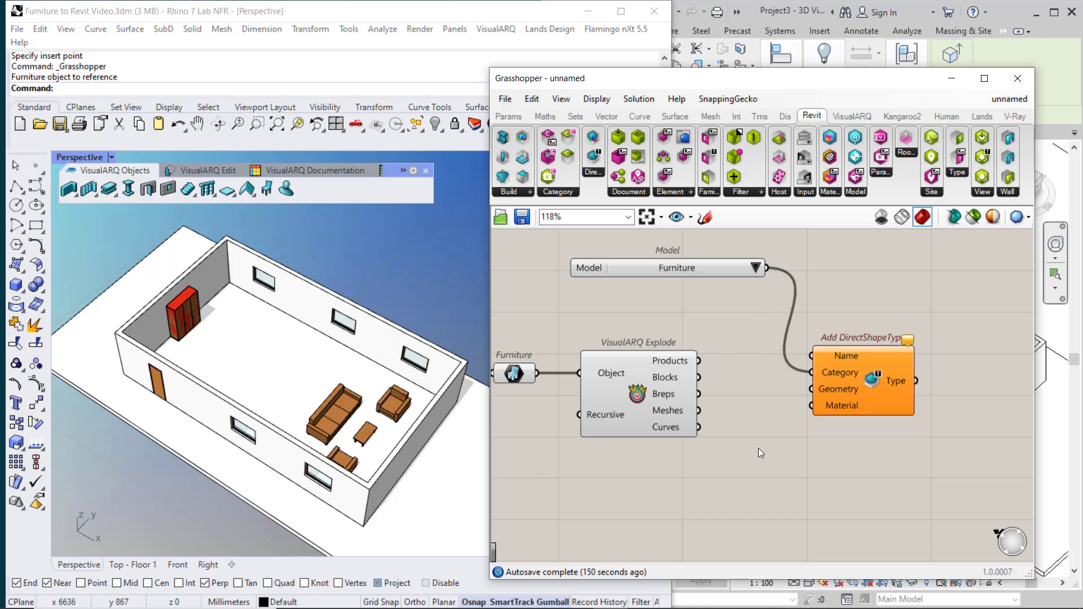
drag(699, 394, 811, 390)
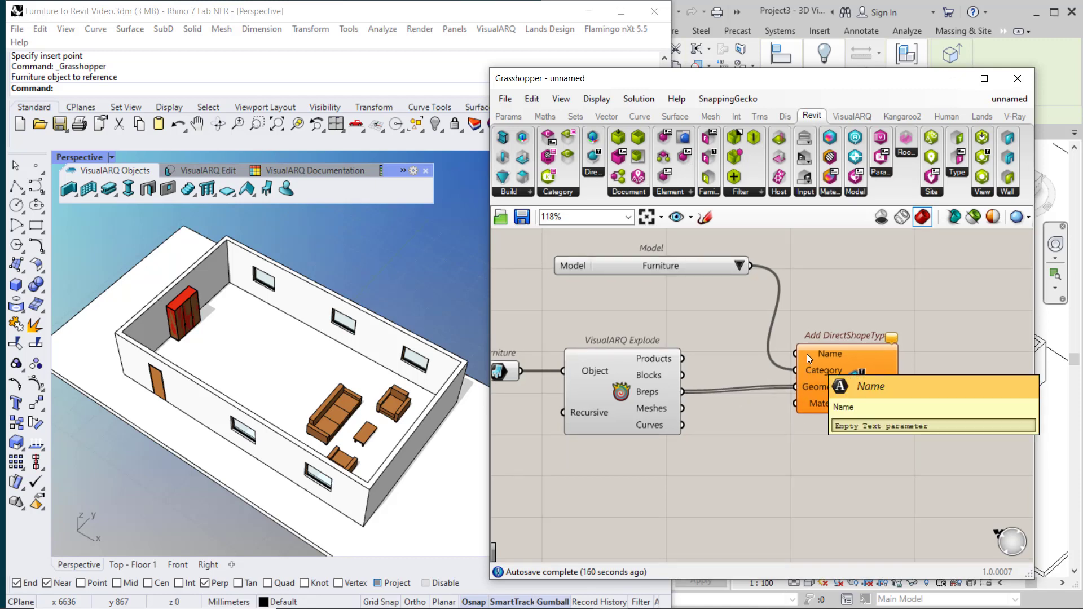
- Shift the Furniture parameter farther from VisualARQ Explode, and add a Deconstruct Furniture component below it fed by that parameter
scroll(741, 444, down, 2)
scroll(741, 446, up, 1)
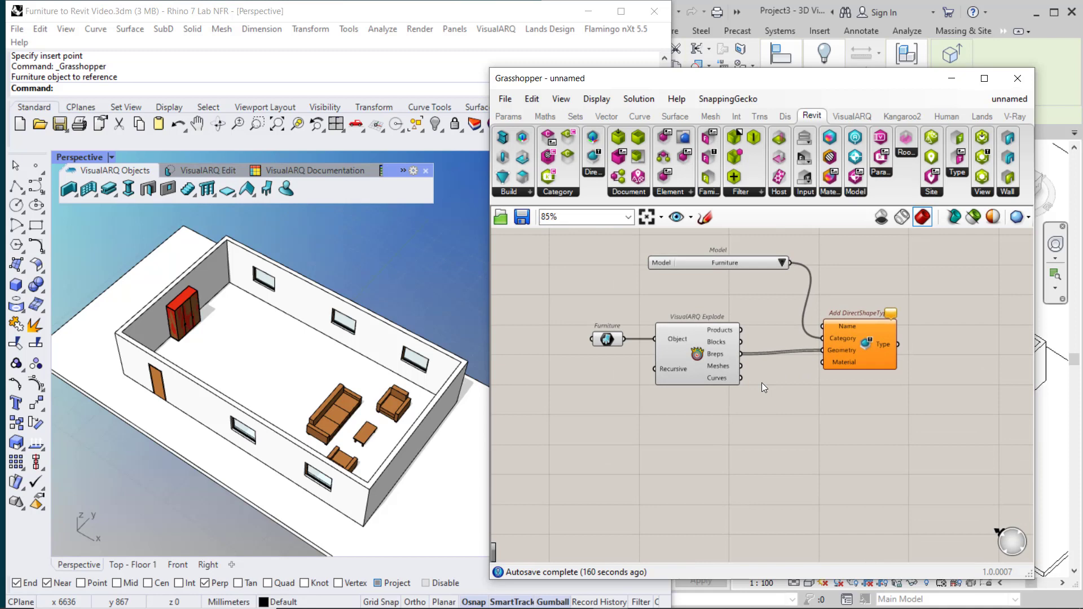
drag(600, 338, 558, 339)
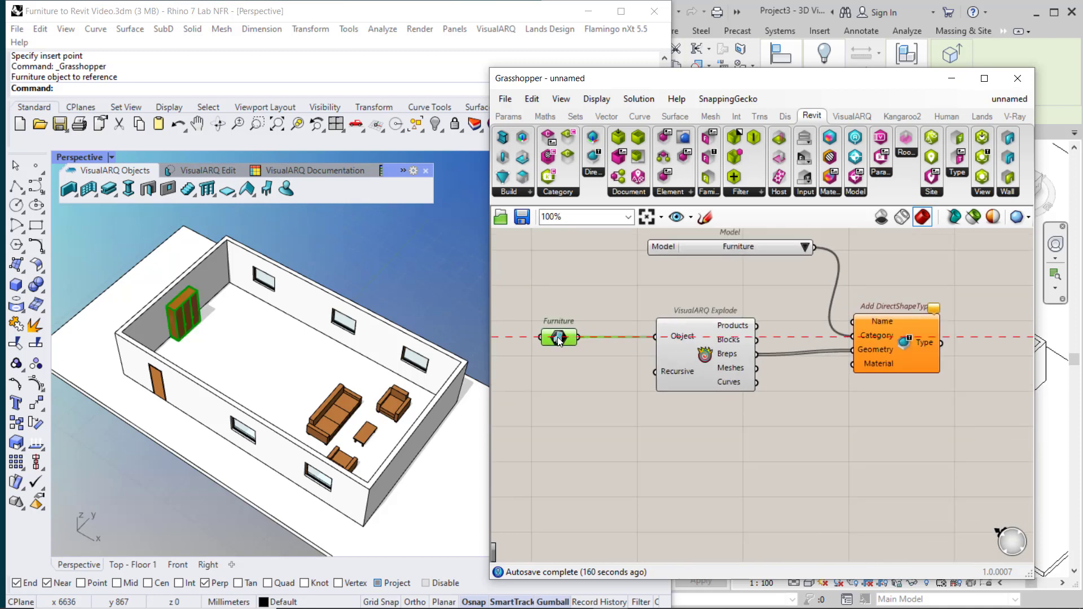
click(566, 383)
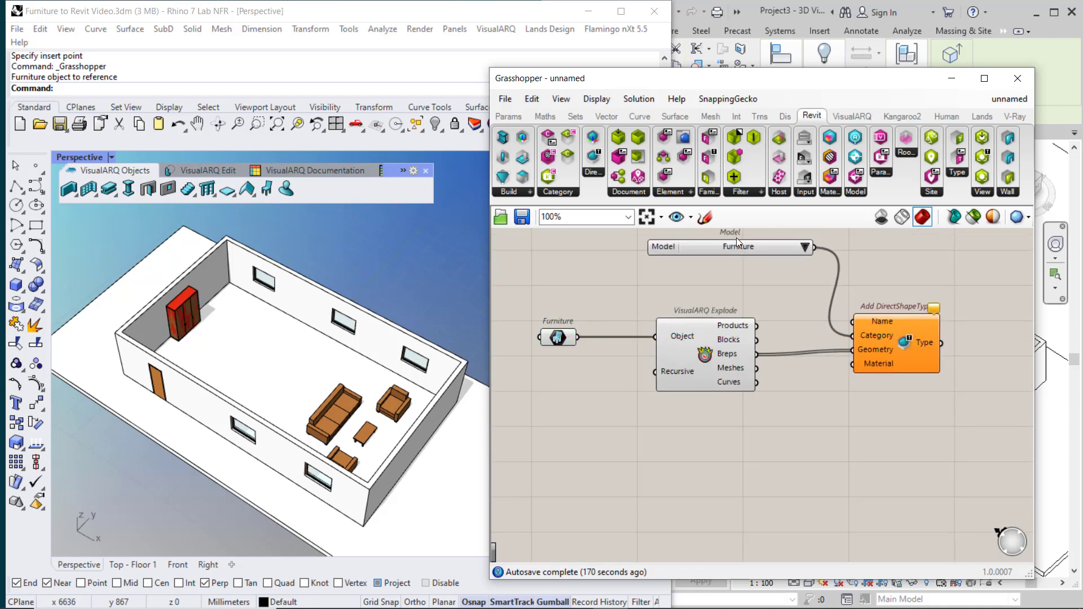
click(859, 114)
click(808, 172)
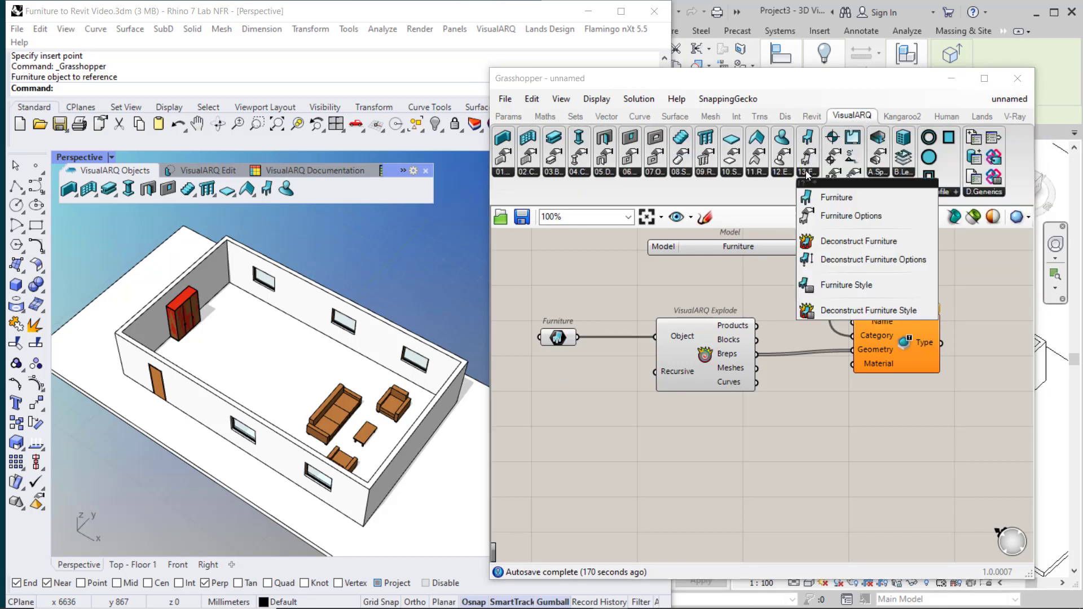
drag(859, 242, 628, 453)
drag(578, 337, 581, 450)
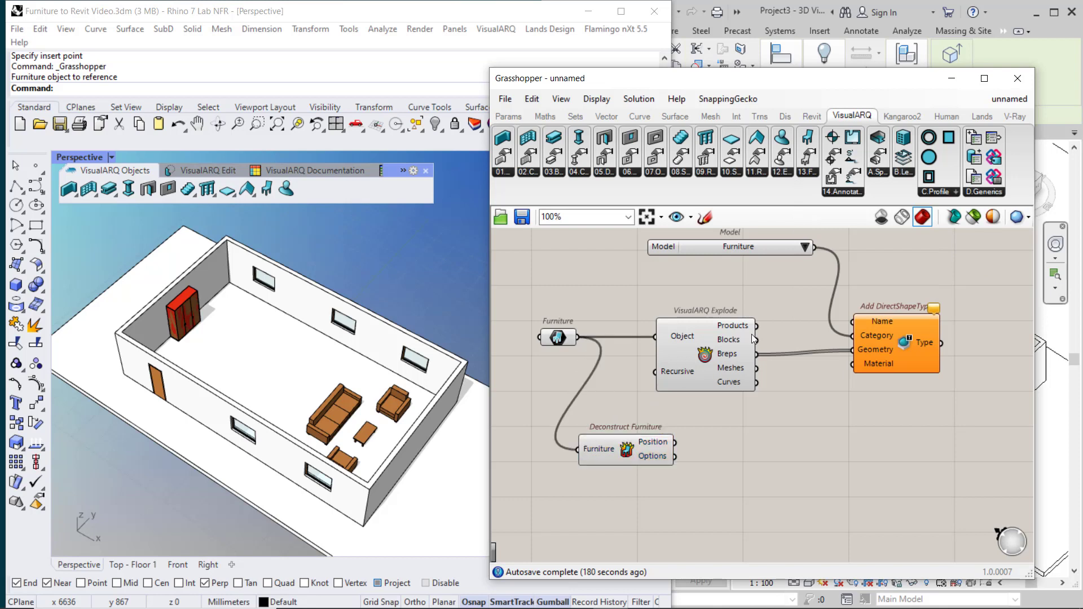
- Add a Deconstruct Furniture Options component beside Deconstruct Furniture and connect the Options output to its input
click(806, 175)
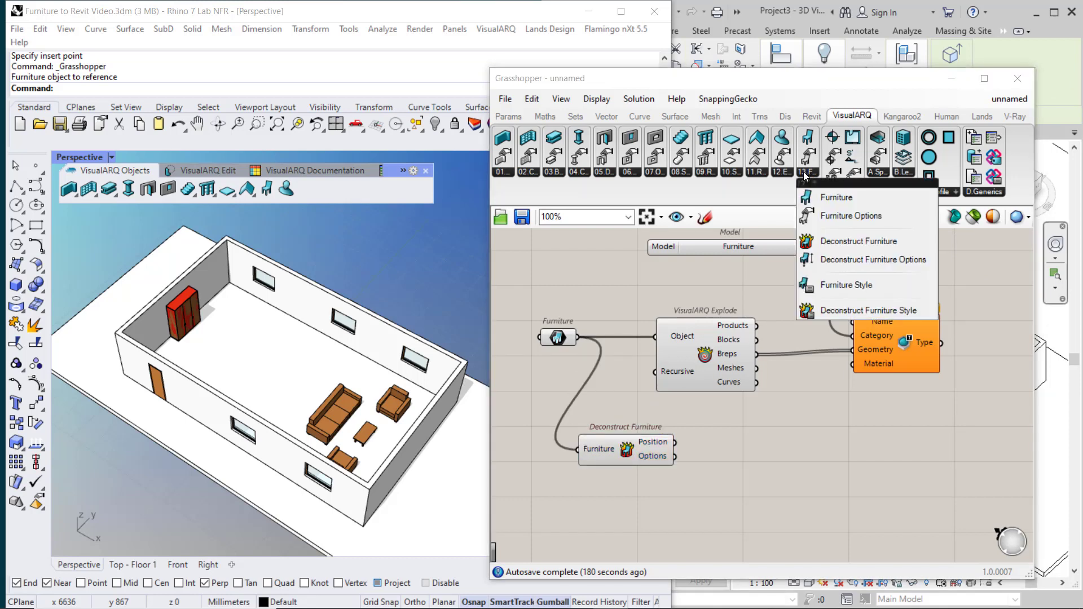
click(837, 260)
click(730, 475)
drag(675, 456, 688, 486)
right_drag(686, 487, 633, 473)
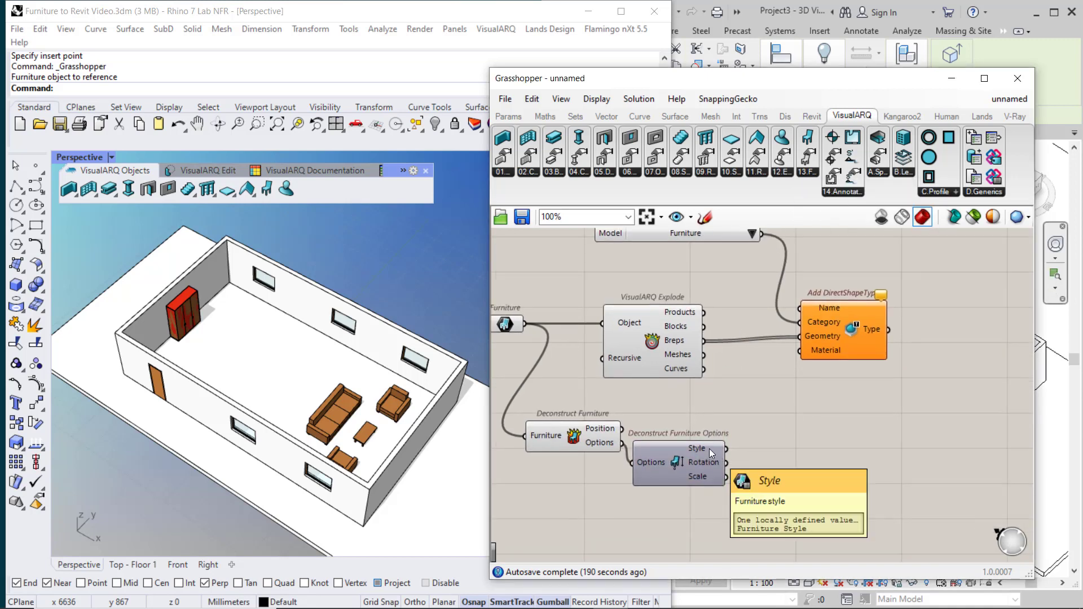
- Add a Deconstruct Furniture Style component and connect the Style output of Deconstruct Furniture Options to it
click(805, 174)
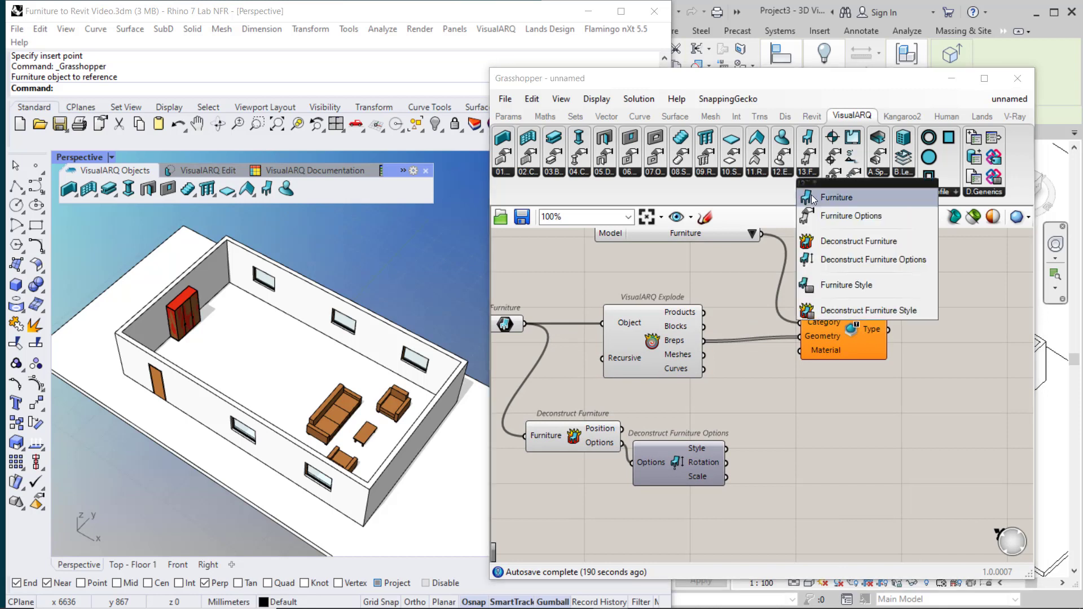
click(849, 310)
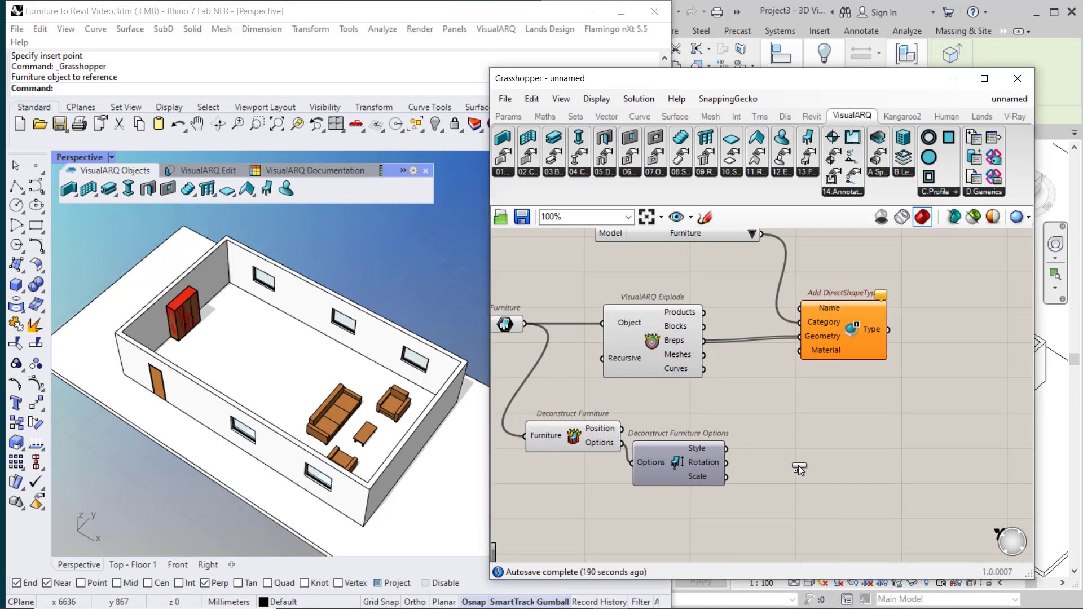
click(779, 433)
drag(727, 449, 749, 466)
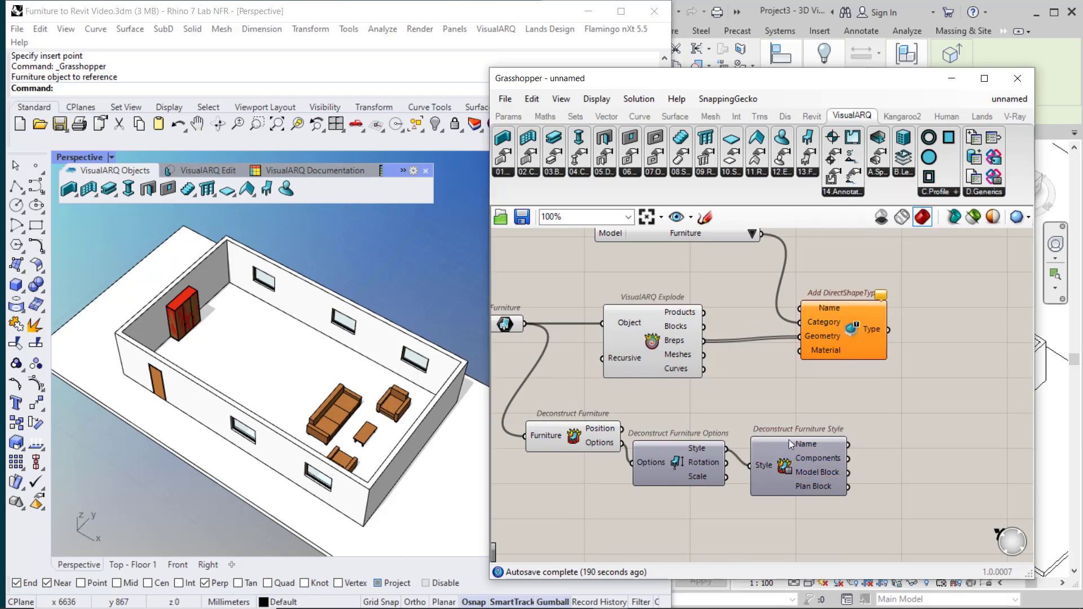
- Connect the furniture style's Name output to the Name input of Add DirectShapeType, and move that component farther from VisualARQ Explode
right_drag(839, 455, 777, 455)
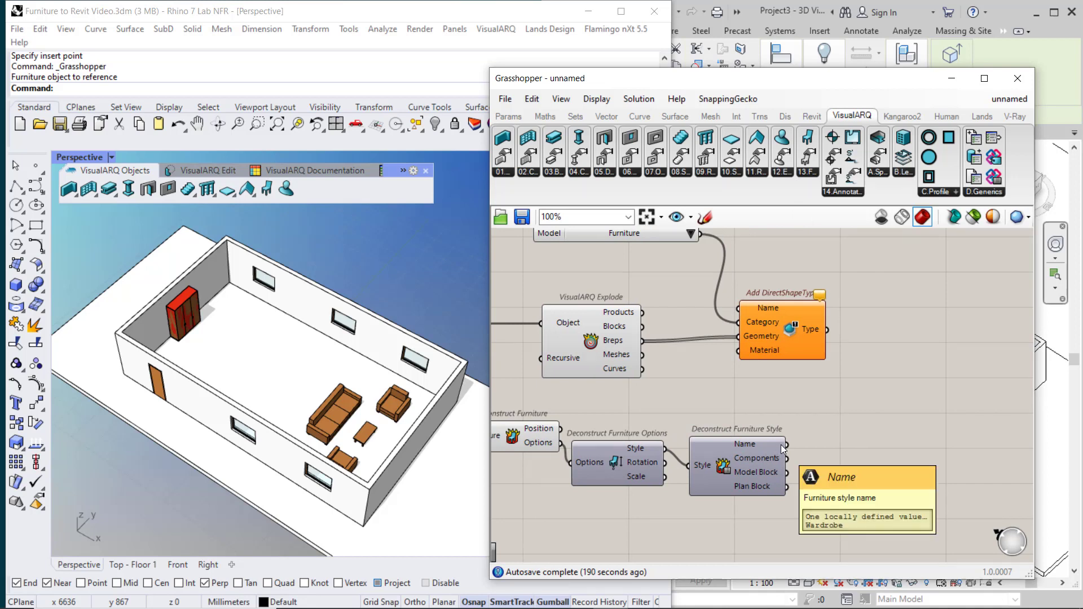
drag(789, 445, 740, 308)
right_drag(796, 329, 752, 327)
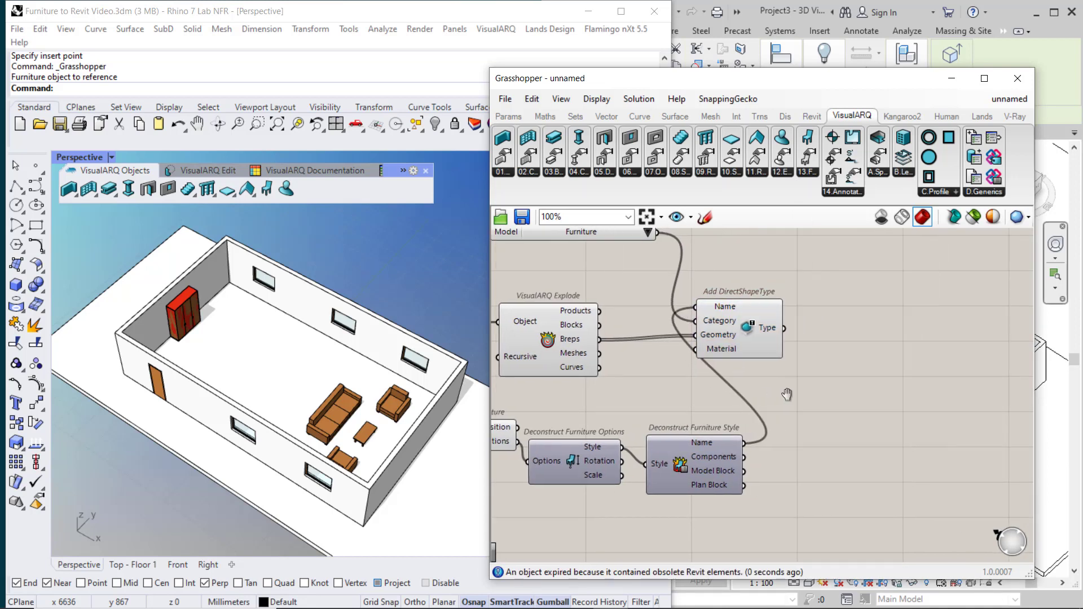
click(751, 328)
drag(751, 327, 846, 333)
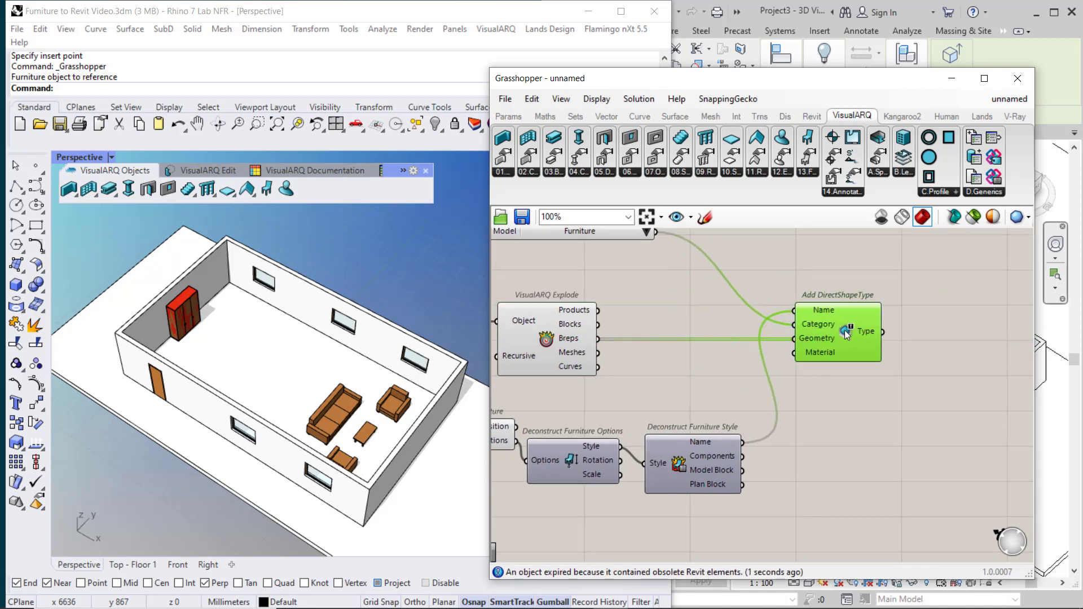
click(840, 414)
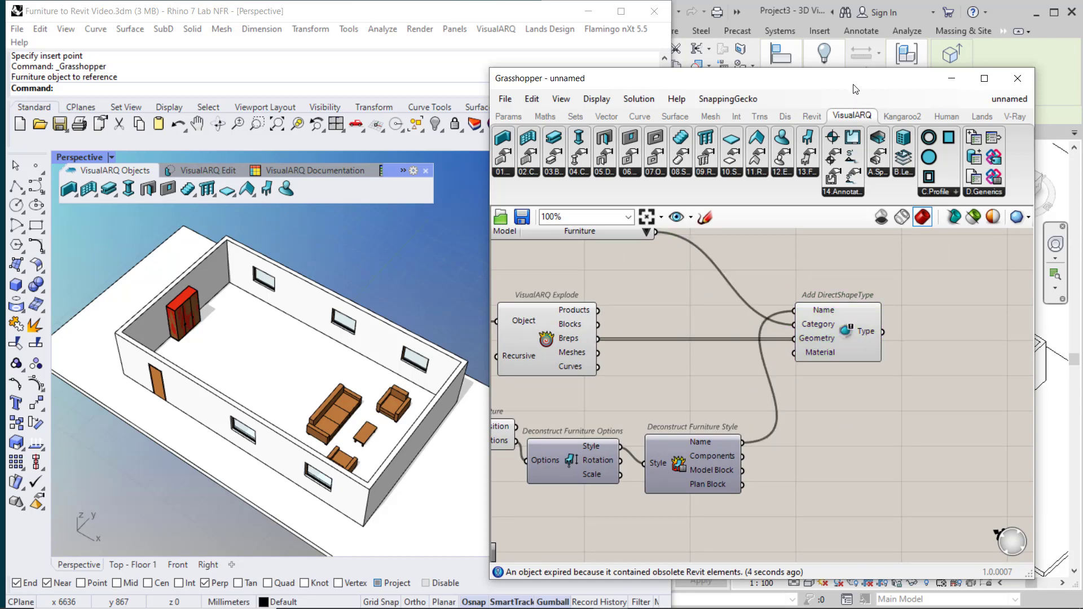
- Move the Grasshopper window aside to examine the wardrobe in the Revit 3D view, and move it back partway
drag(762, 85, 428, 92)
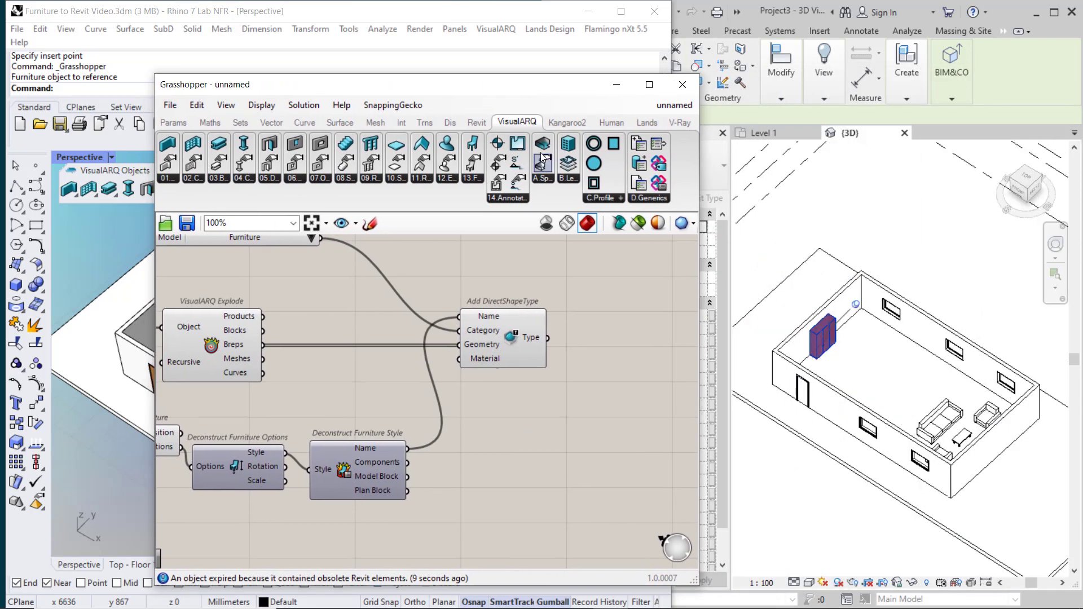
drag(543, 99, 788, 85)
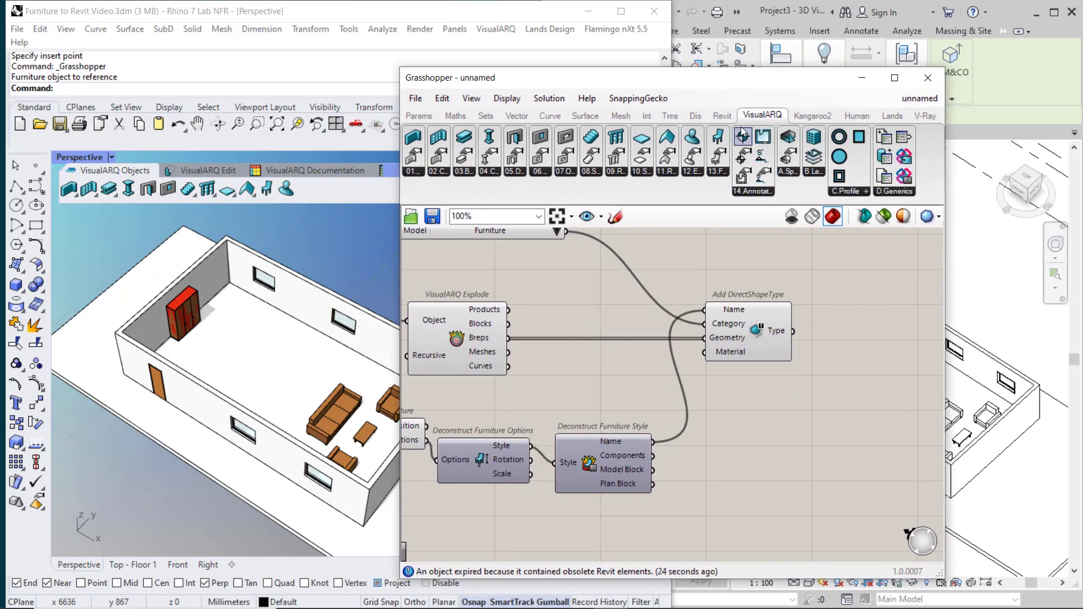
- Add an Add DirectShape component beside Add DirectShapeType and connect the Type output to its Type input
click(723, 115)
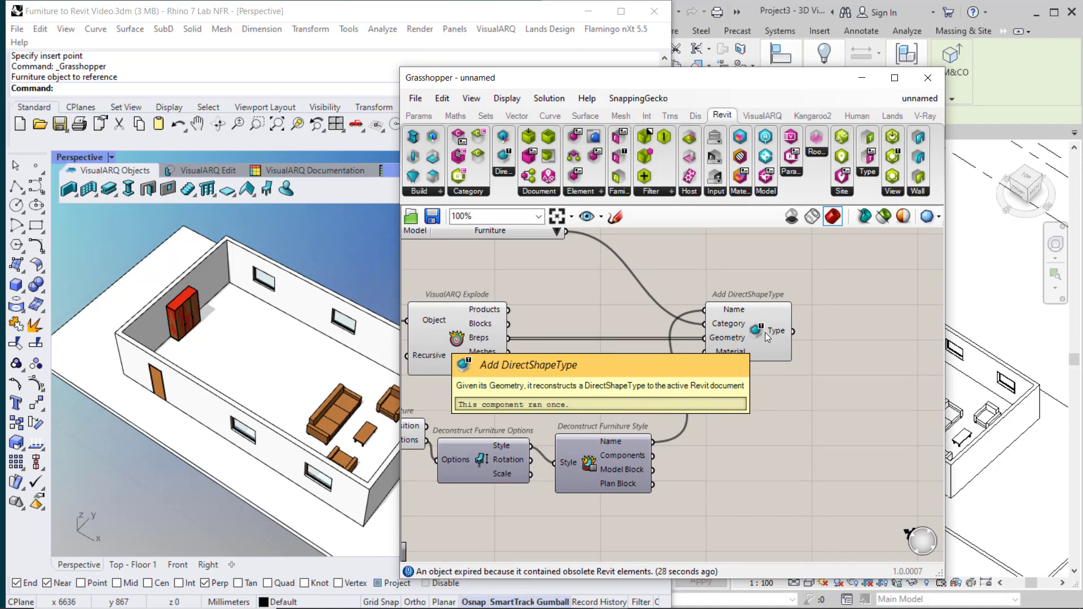
click(508, 174)
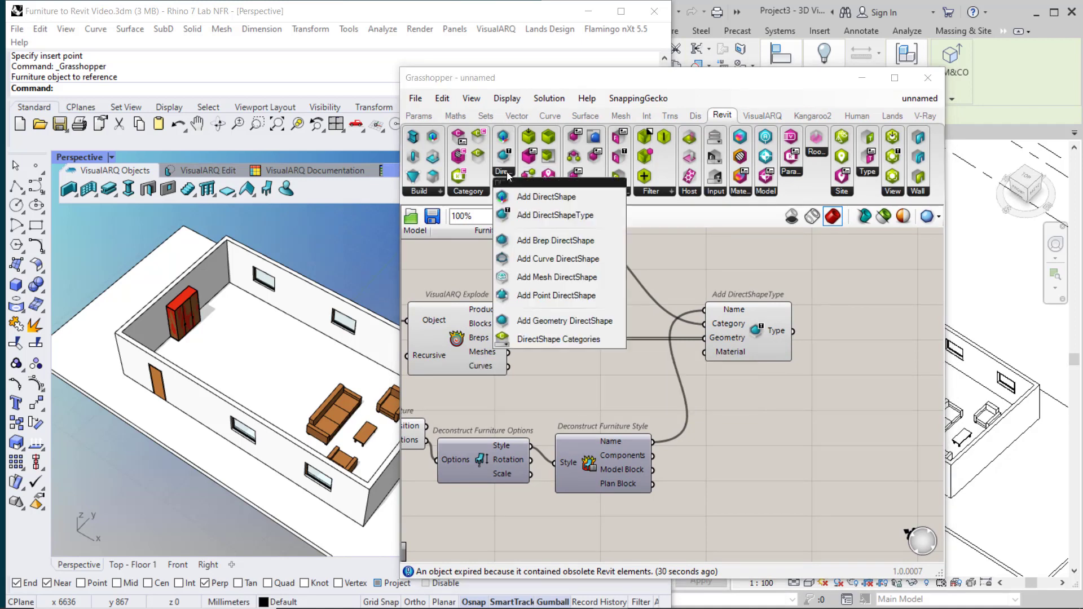
drag(521, 194, 801, 350)
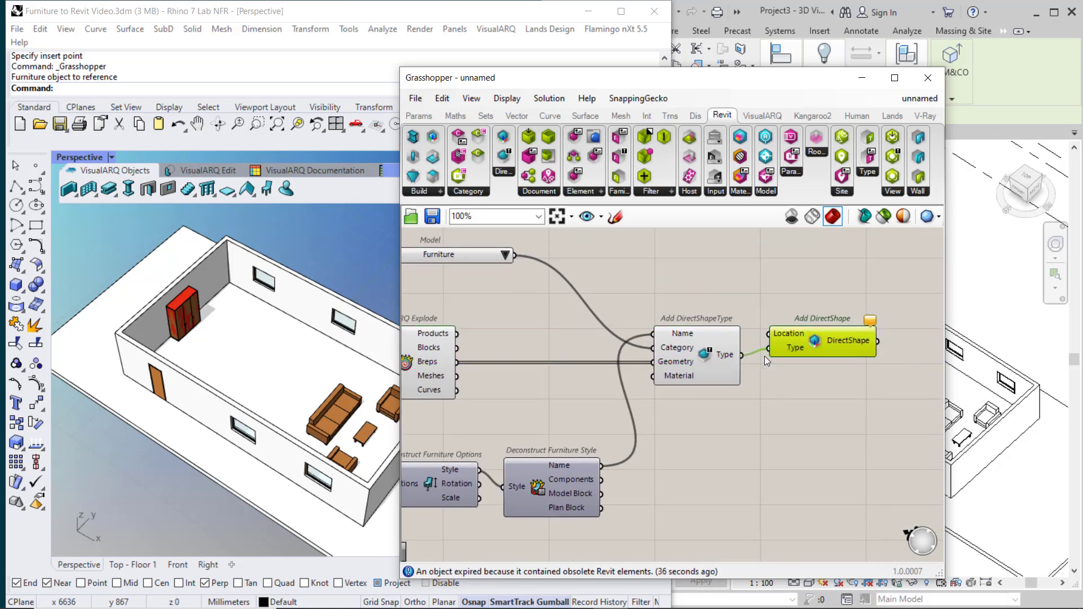
- Connect the Position output of Deconstruct Furniture to the Location input of Add DirectShape
scroll(784, 334, down, 2)
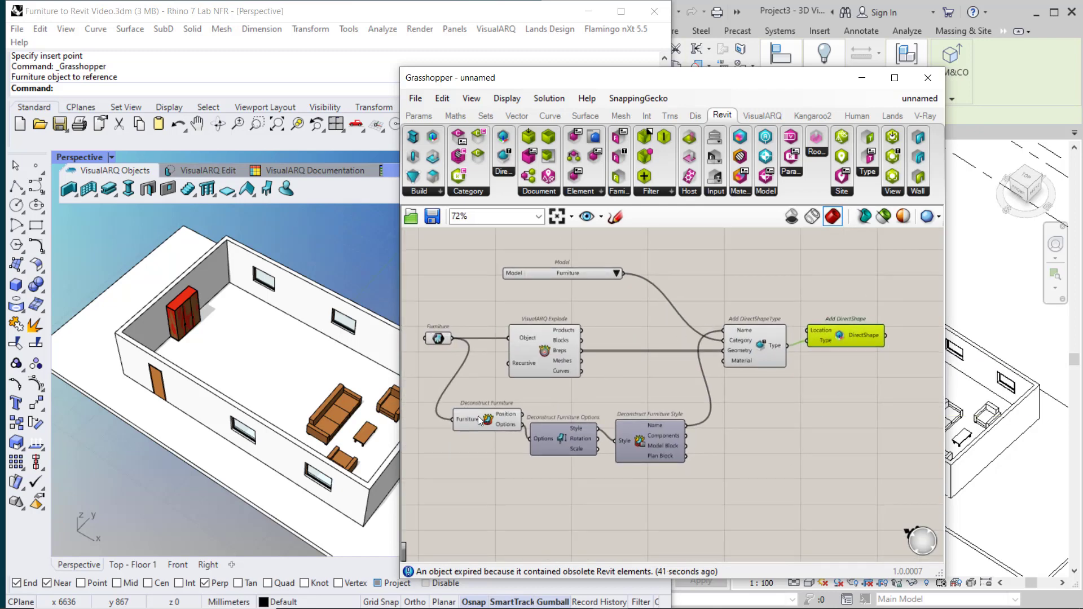
drag(521, 414, 808, 331)
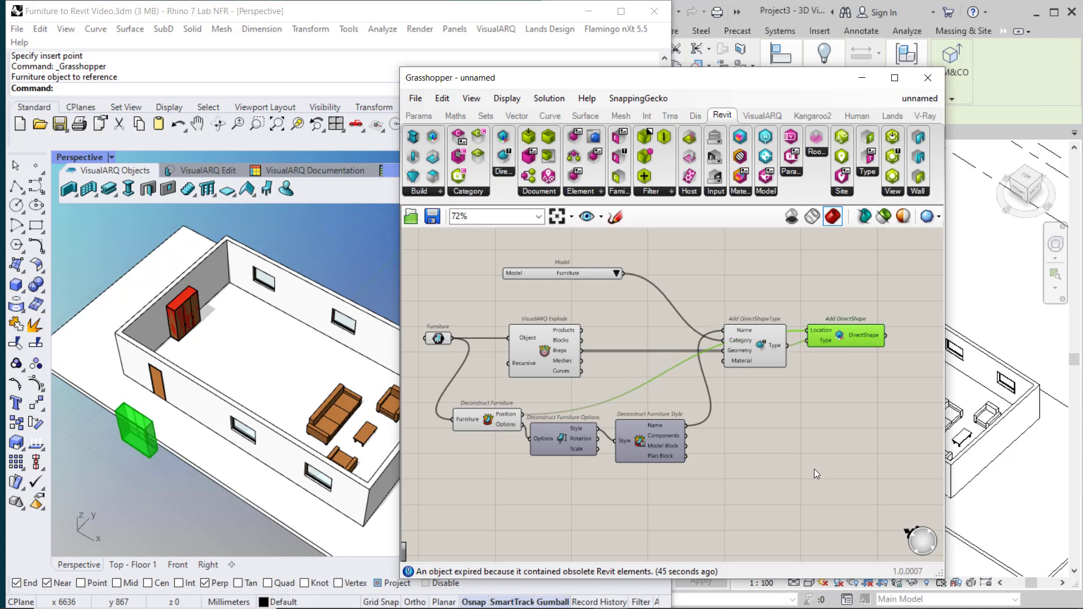
click(814, 468)
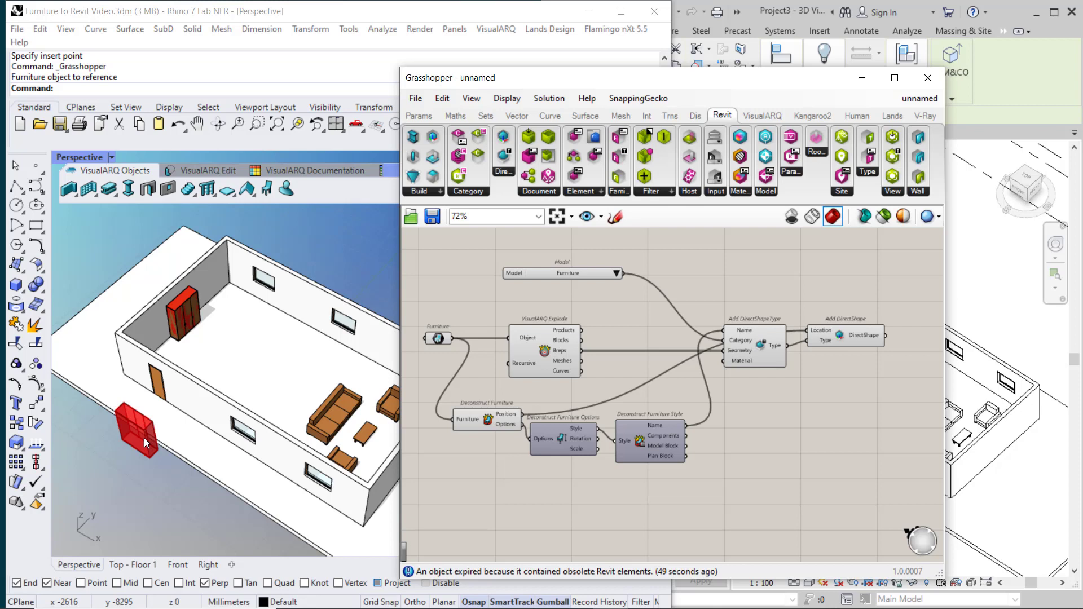
click(756, 342)
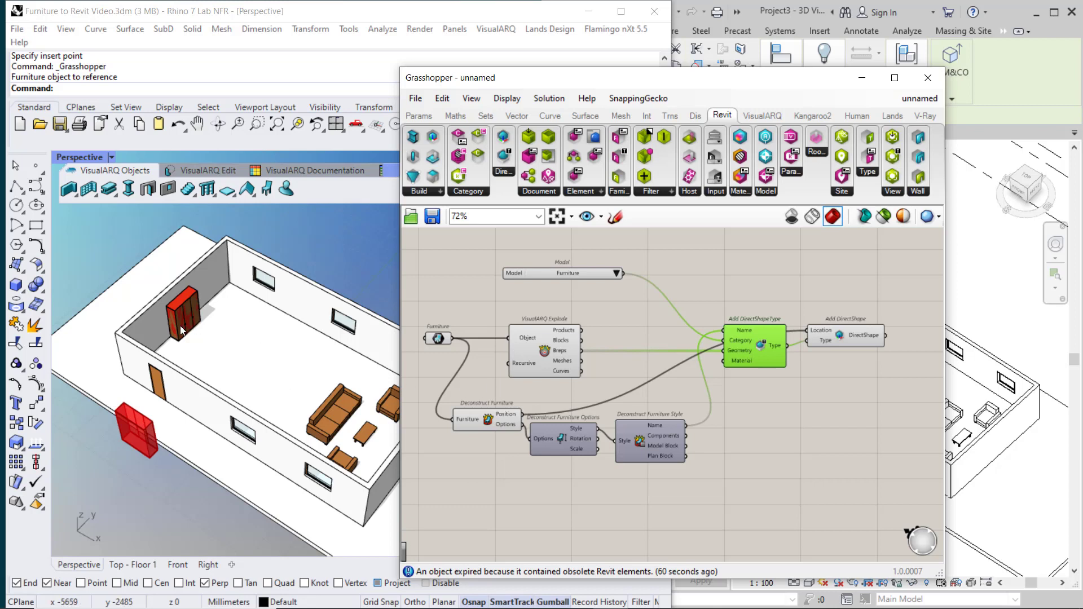
- Add an Orient component to the canvas beside Deconstruct Furniture Style
double_click(757, 416)
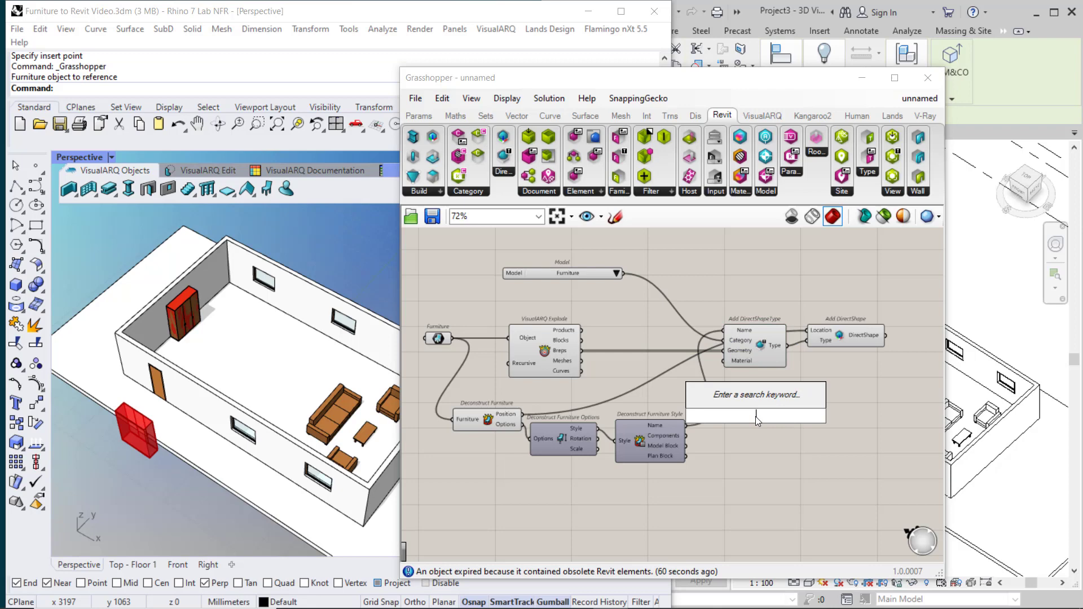
text(orei)
key(BackSpace)
key(BackSpace)
text(ien)
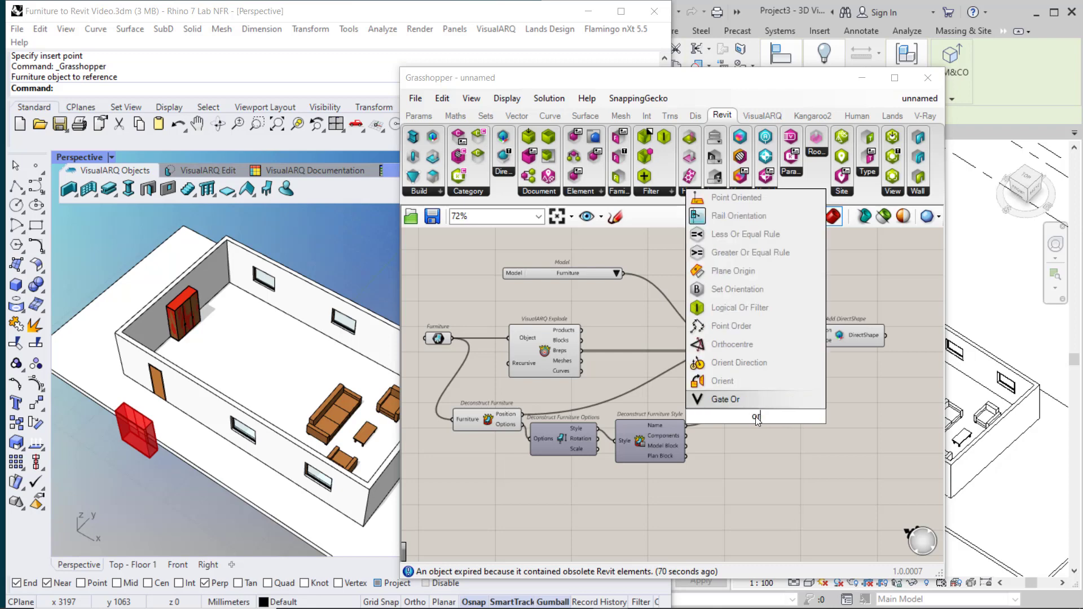
click(743, 381)
right_drag(746, 381, 712, 377)
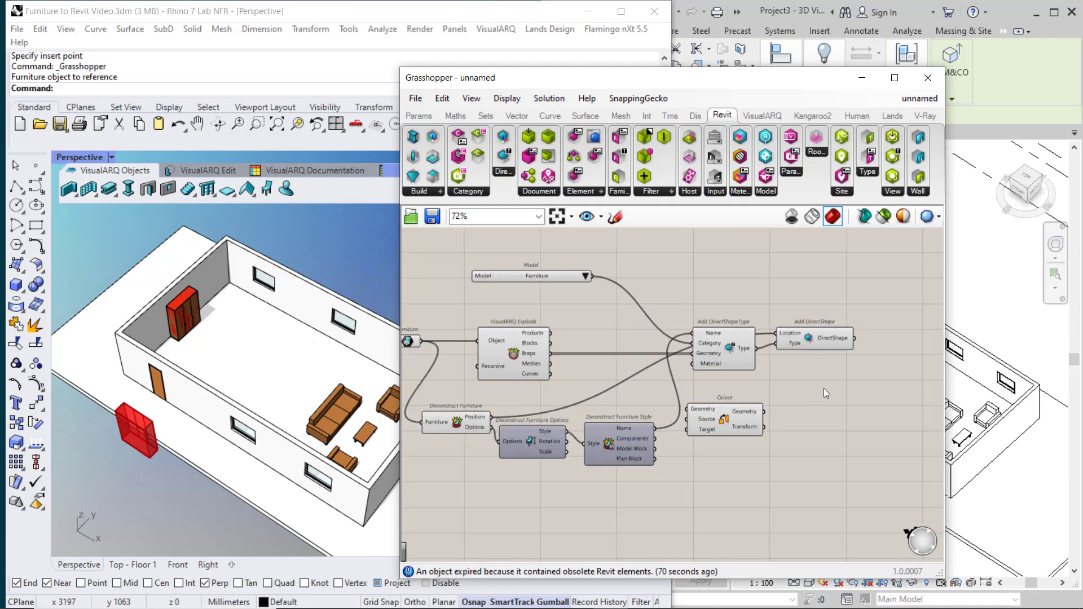
- Move both DirectShape components farther away and place Orient between VisualARQ Explode and Add DirectShapeType
drag(823, 388, 843, 347)
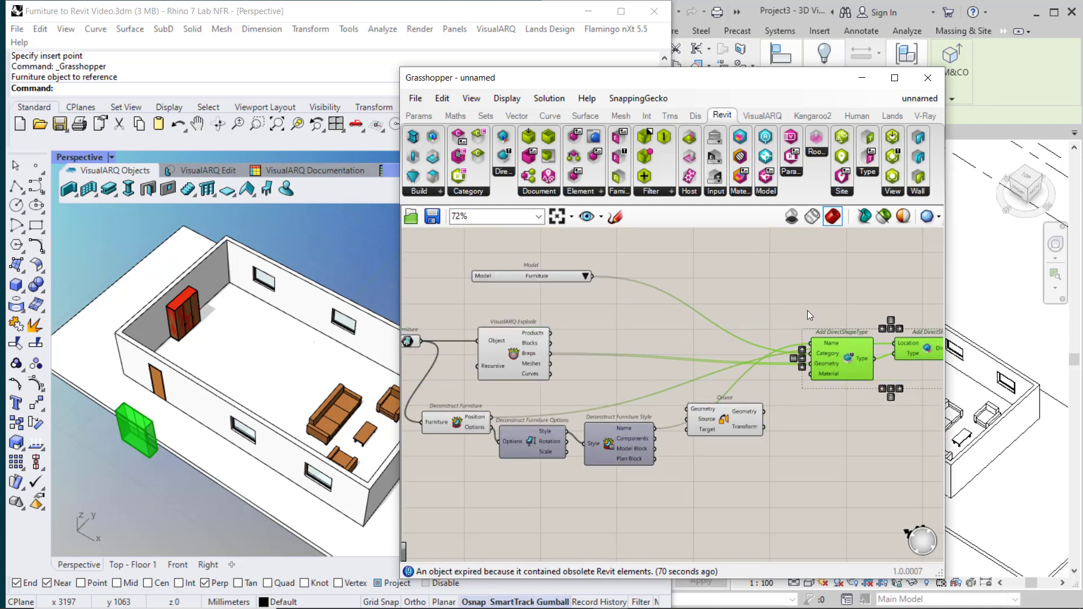
drag(732, 415, 678, 344)
scroll(570, 352, up, 1)
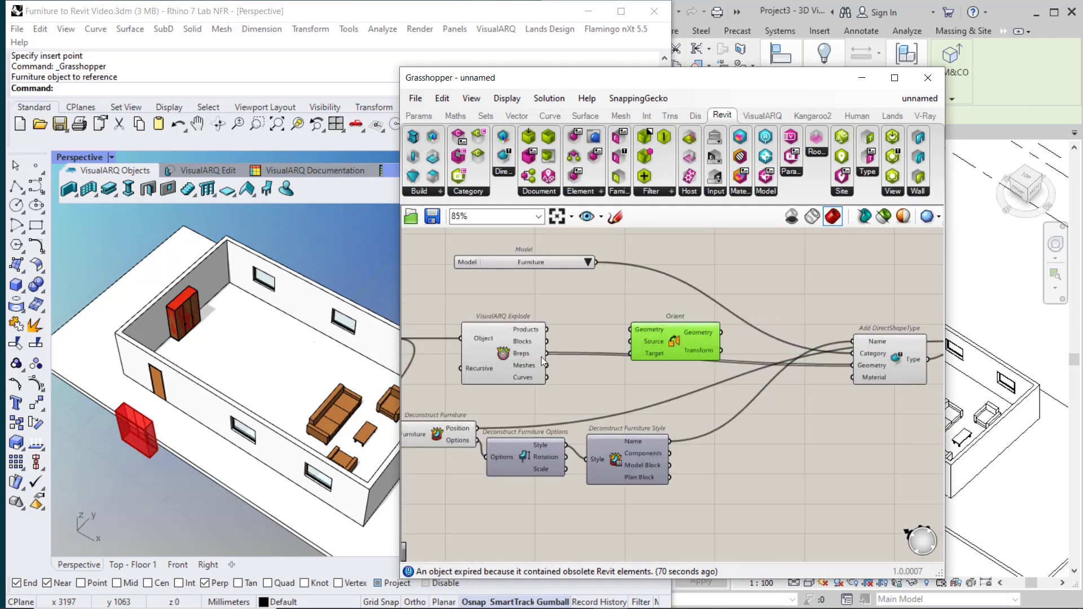
- Connect the exploded Breps to Orient's Geometry input and the Position output of Deconstruct Furniture to its Source input
drag(545, 353, 629, 325)
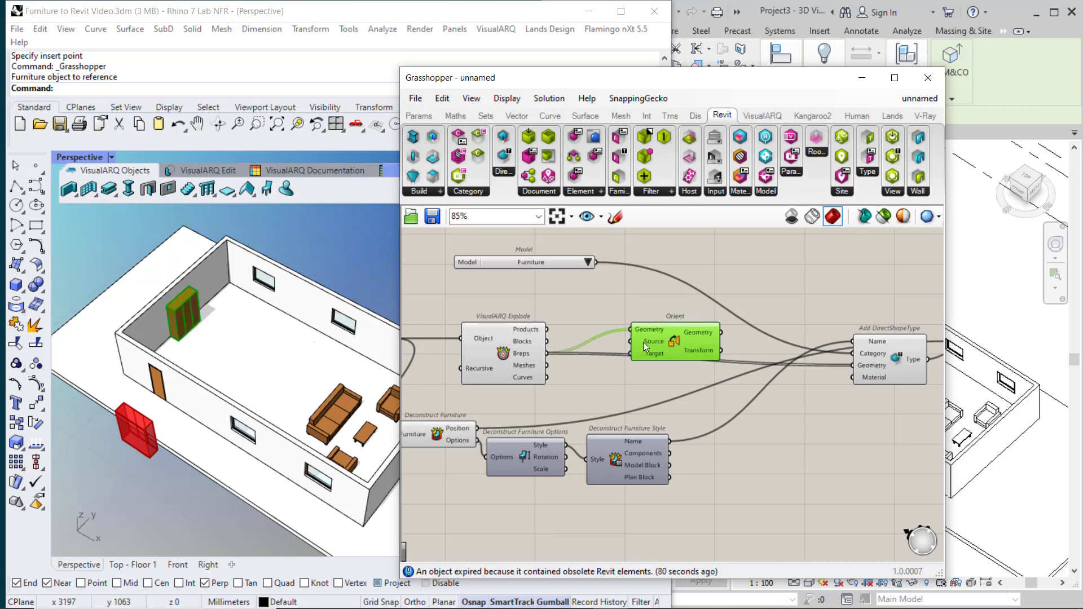
mouse_move(643, 342)
right_drag(502, 400, 557, 403)
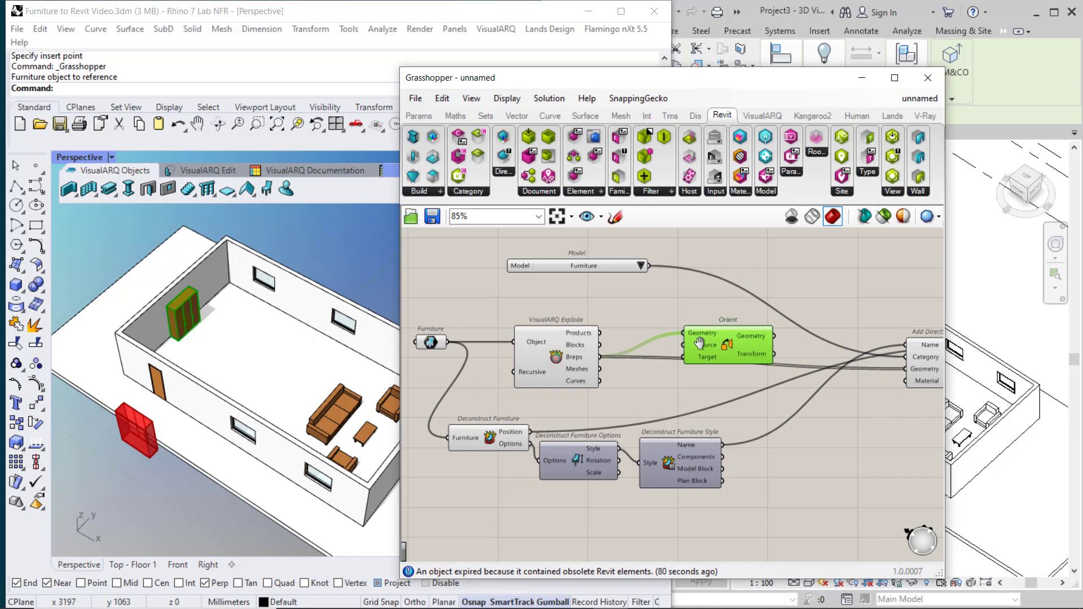
drag(532, 432, 685, 357)
mouse_move(693, 358)
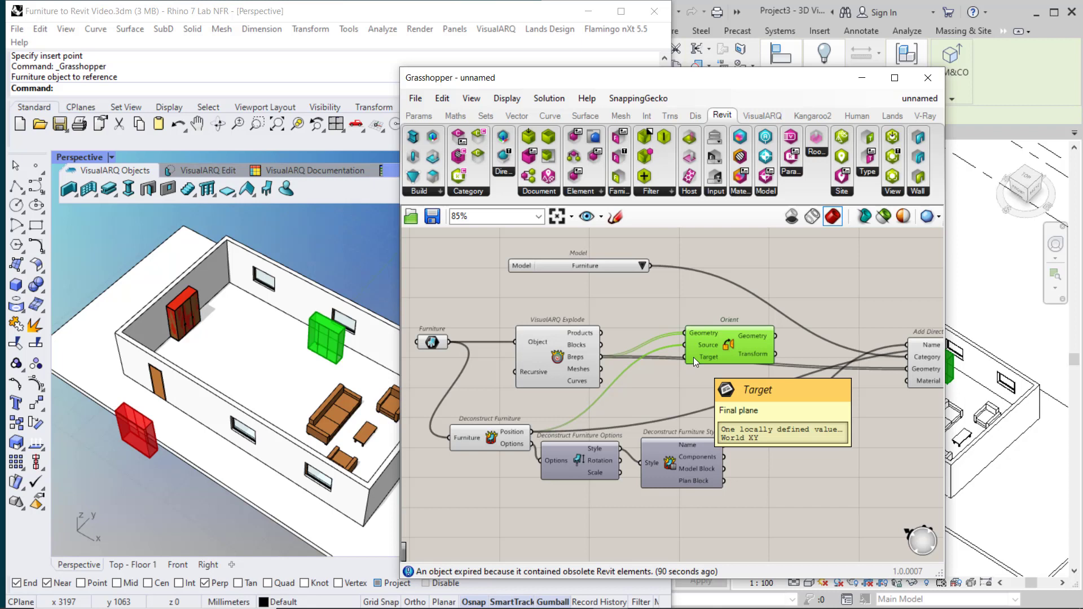
- Replace the Breps connection at Add DirectShapeType's Geometry input with Orient's Geometry output
right_drag(752, 355, 569, 328)
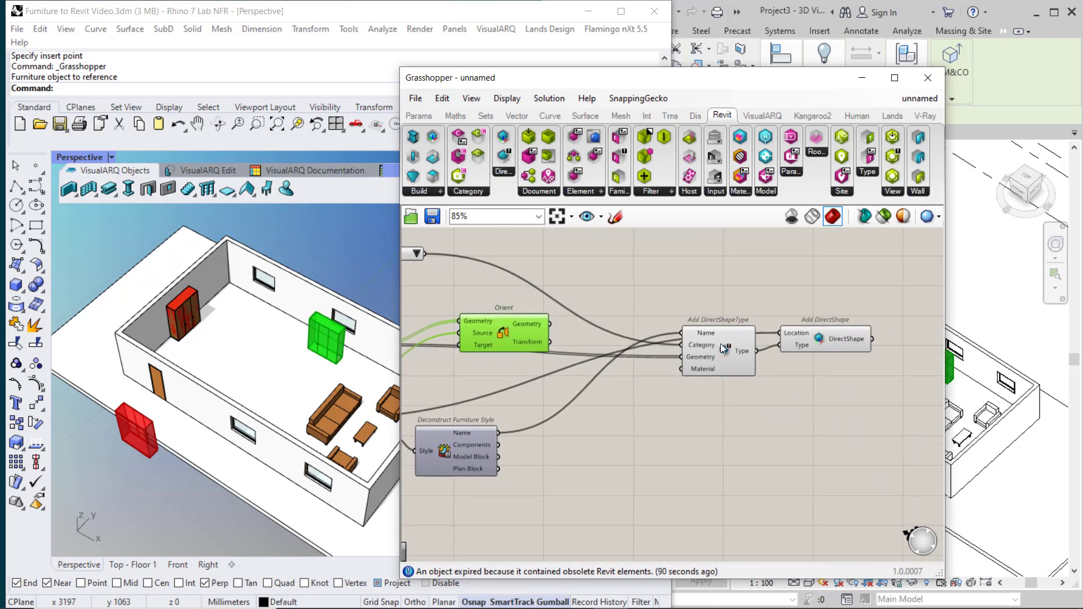
mouse_move(721, 343)
drag(551, 323, 685, 360)
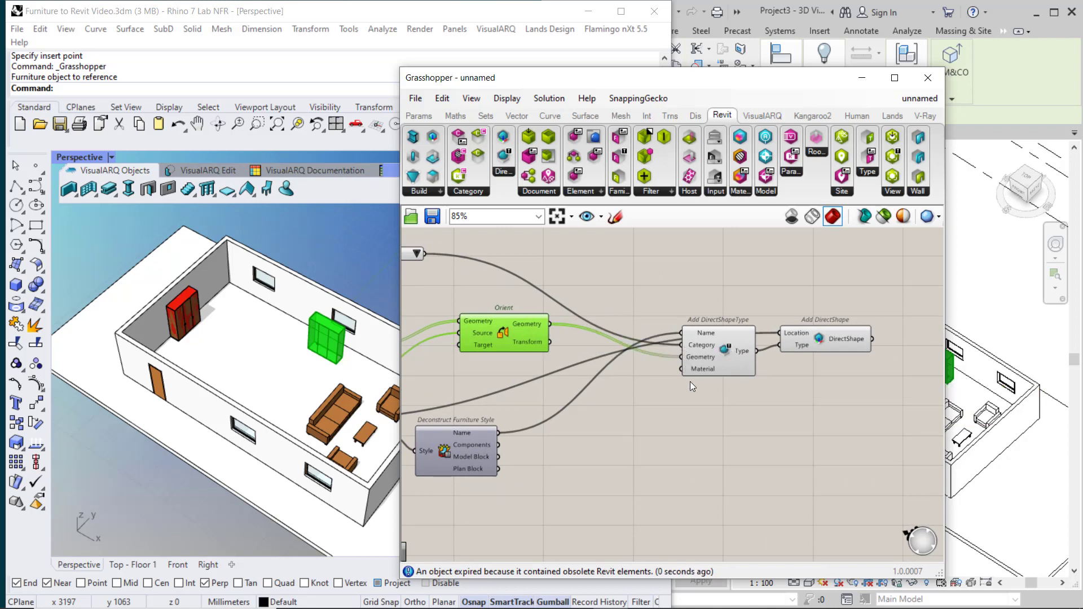
click(694, 415)
- Turn off the previews of the Add DirectShapeType and Orient components
drag(780, 85, 689, 78)
click(630, 353)
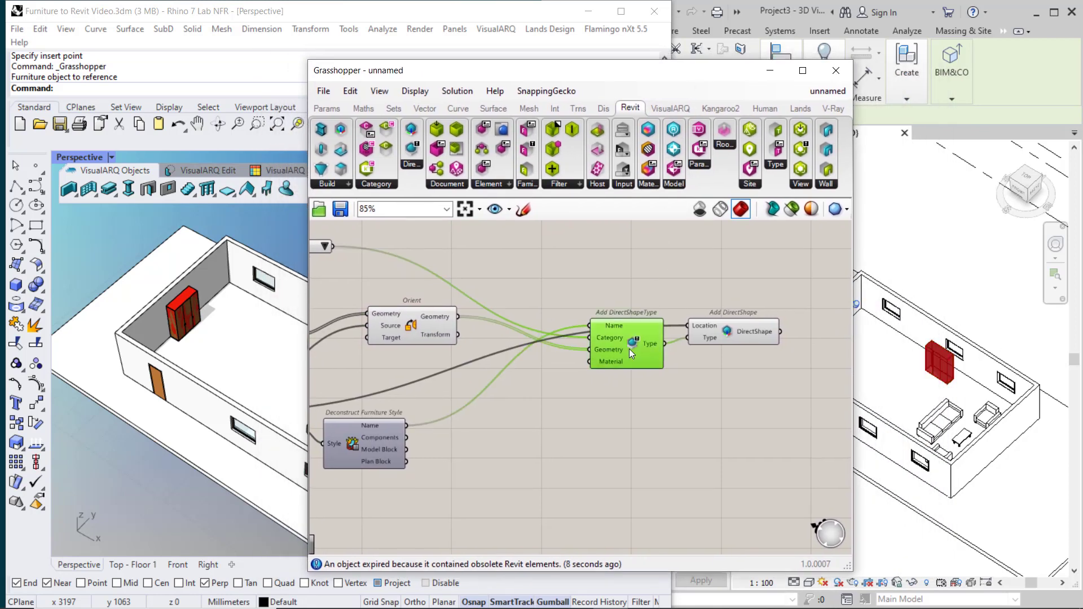
middle_click(629, 349)
click(503, 307)
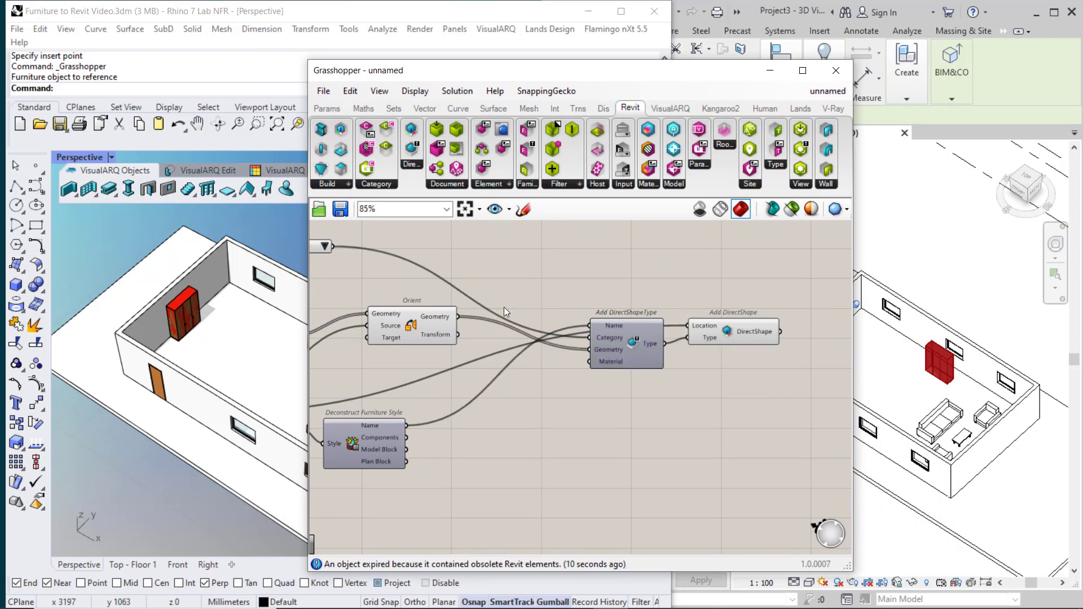
click(410, 329)
middle_click(404, 325)
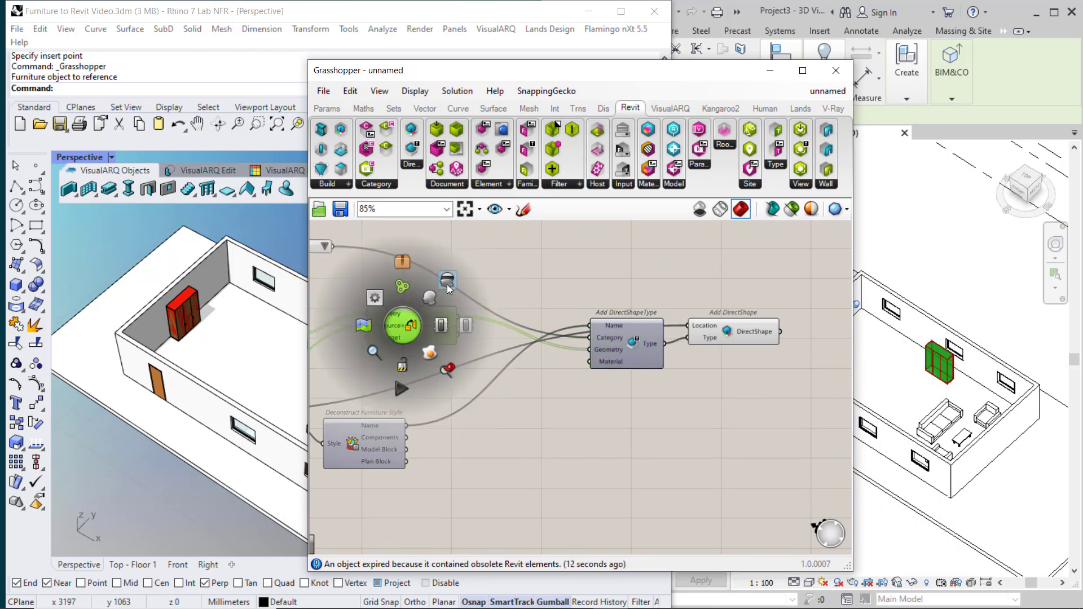
click(653, 293)
- Move the Grasshopper window aside and select the wardrobe in the Revit 3D view to check its type and properties
click(733, 330)
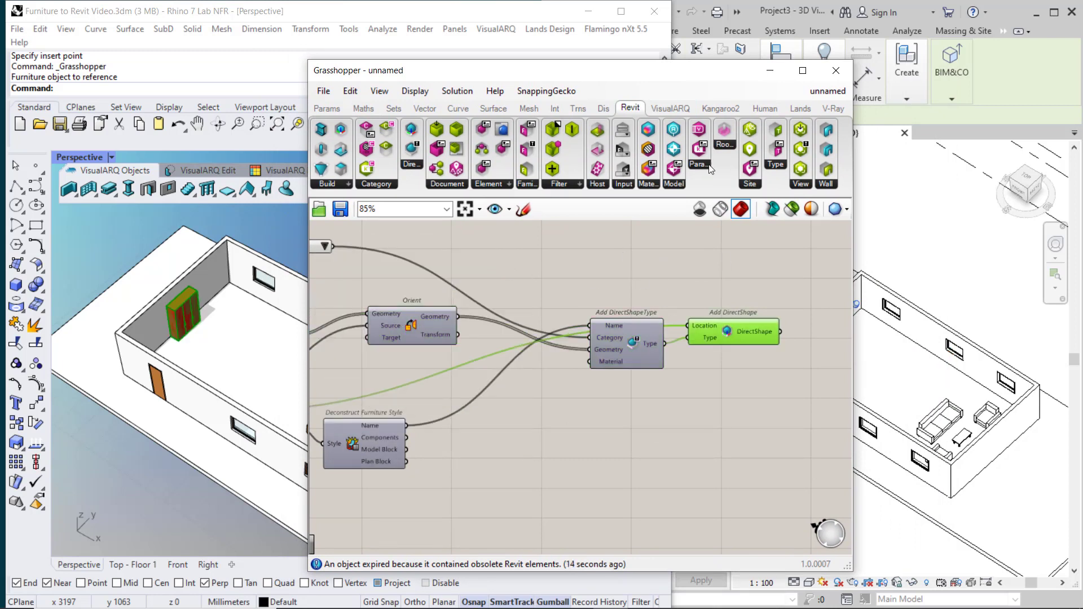
drag(706, 79, 625, 76)
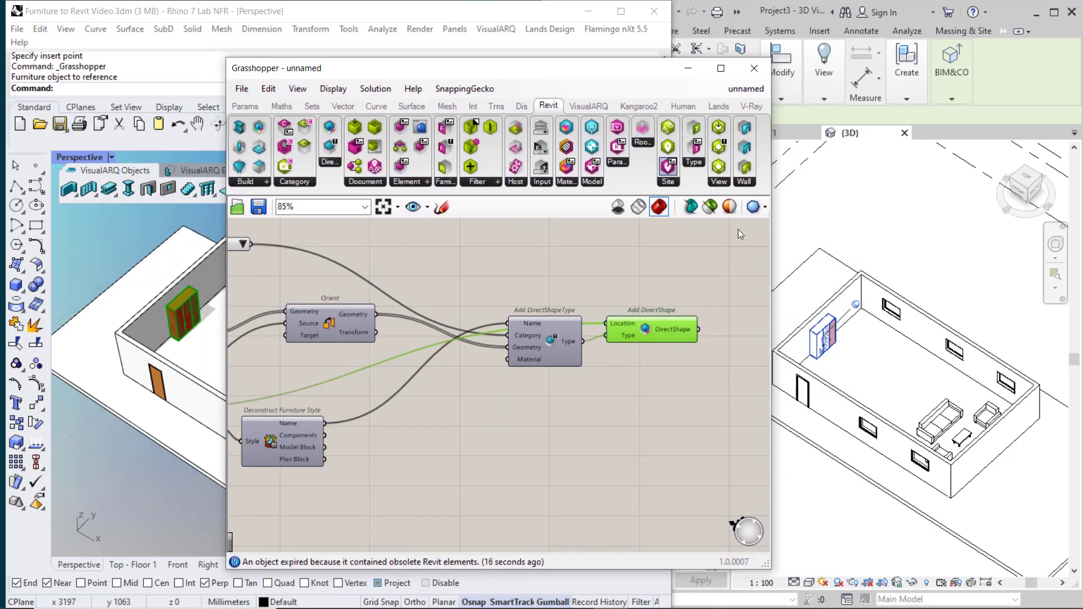
click(818, 344)
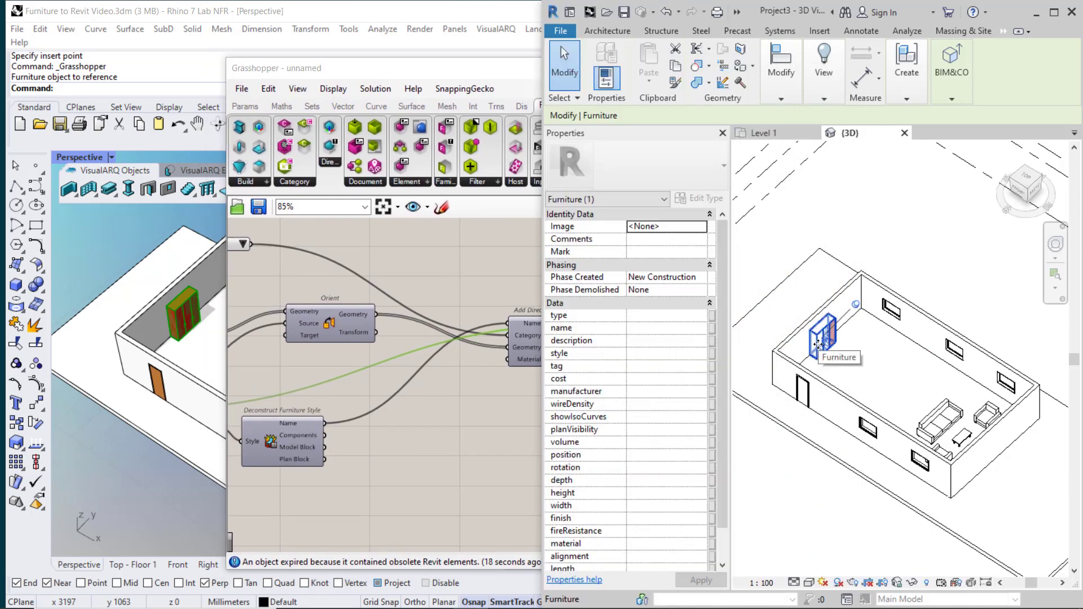
drag(818, 344, 817, 337)
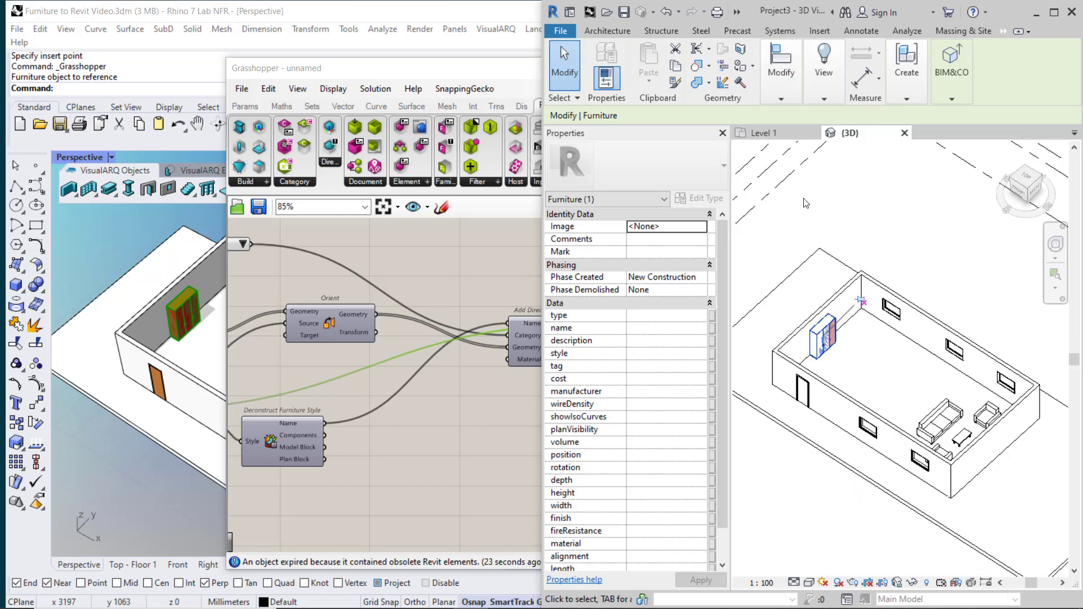
click(811, 216)
click(828, 333)
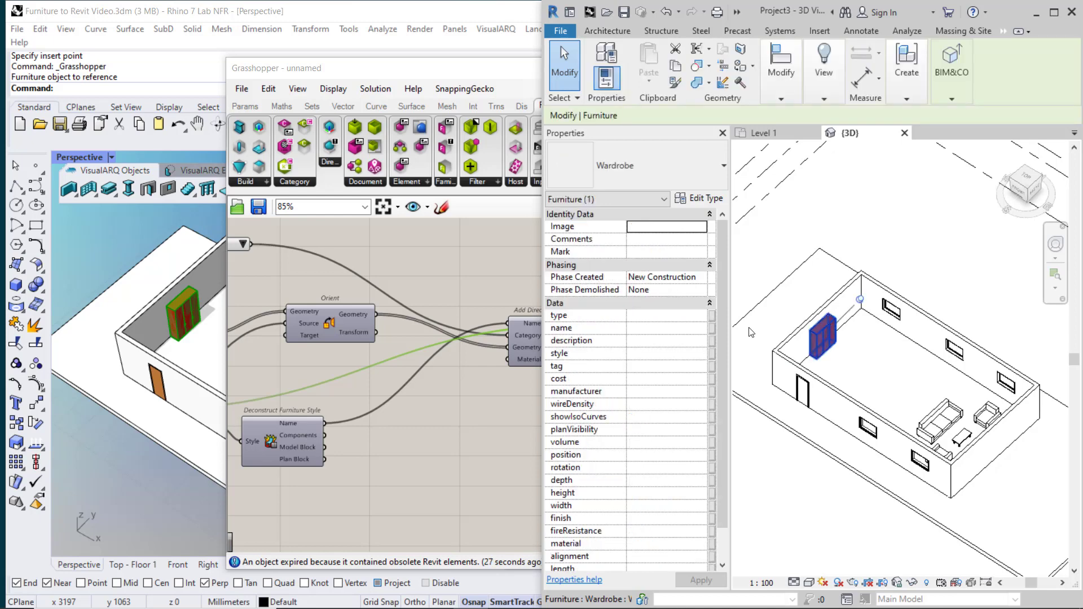
click(331, 325)
right_click(331, 326)
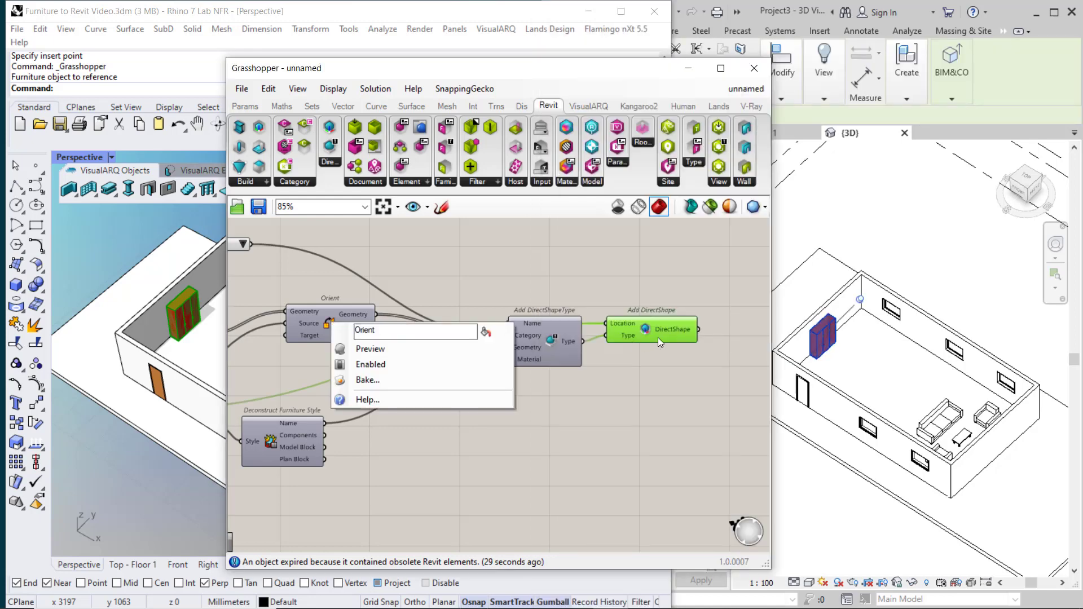
click(656, 357)
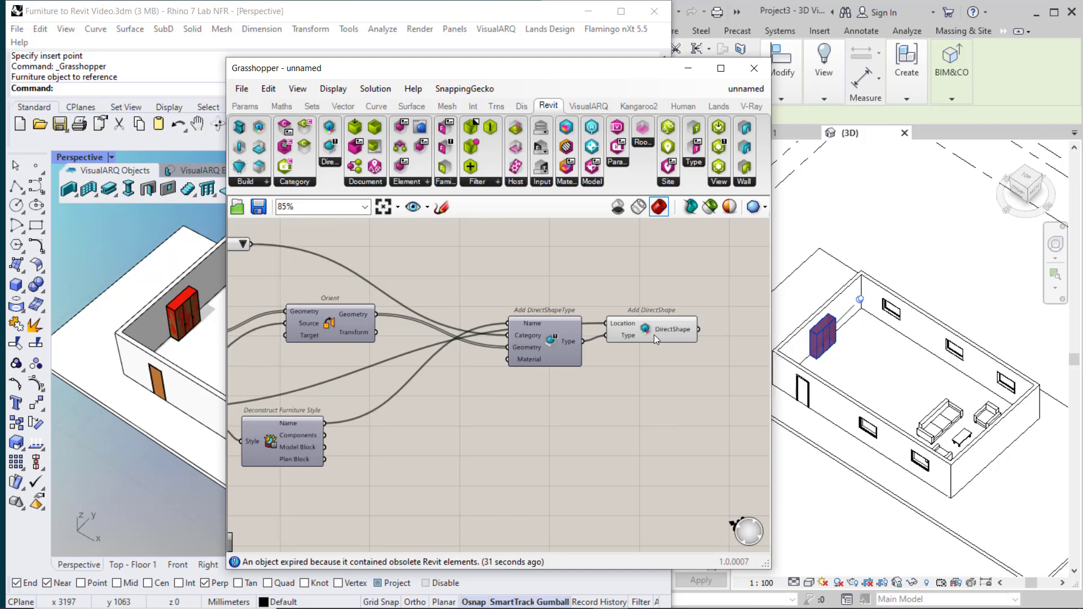
click(839, 341)
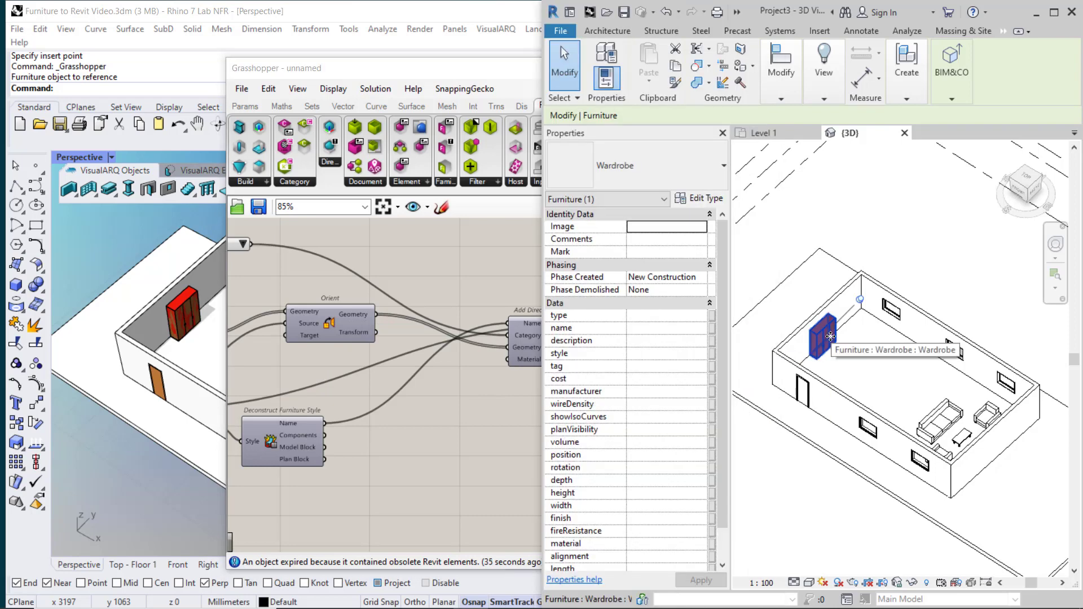
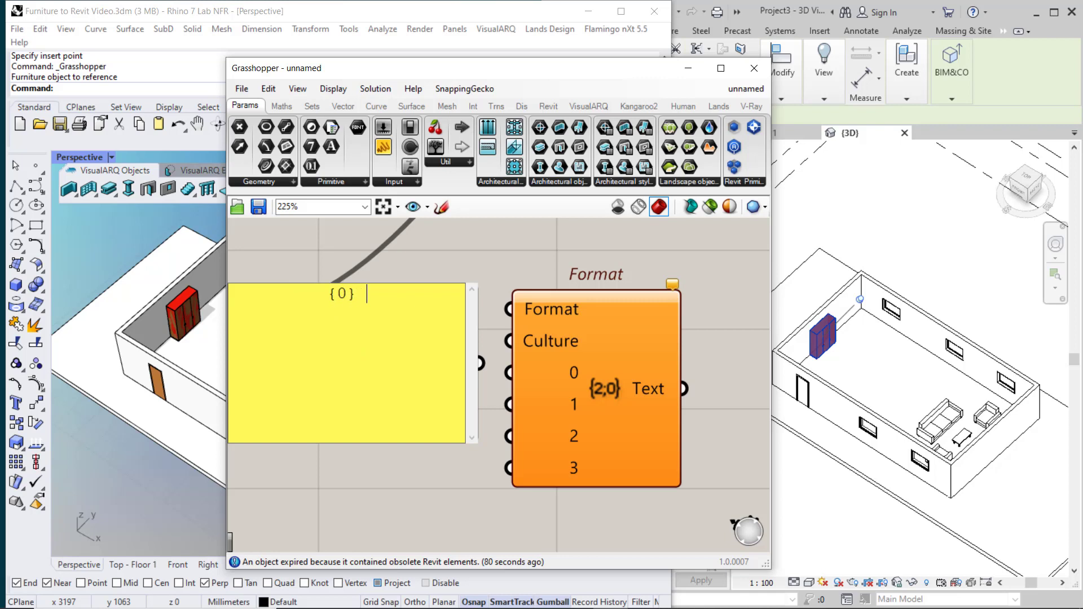
- Complete the panel's format pattern as "{0} {1}x{2}x{3}"
text({1}x{2{)
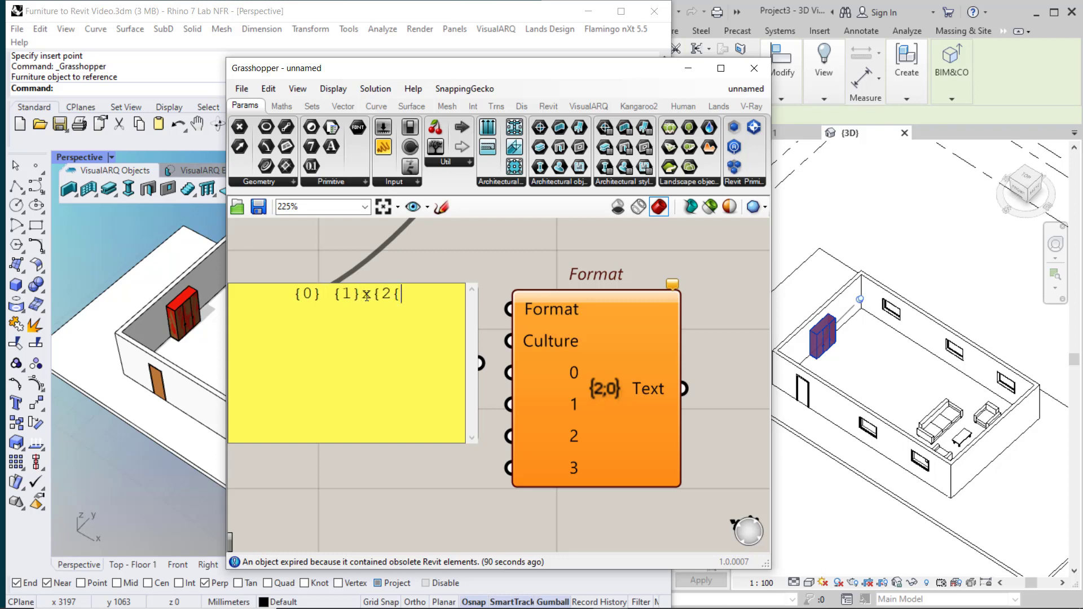
key(BackSpace)
text(})
text(x{)
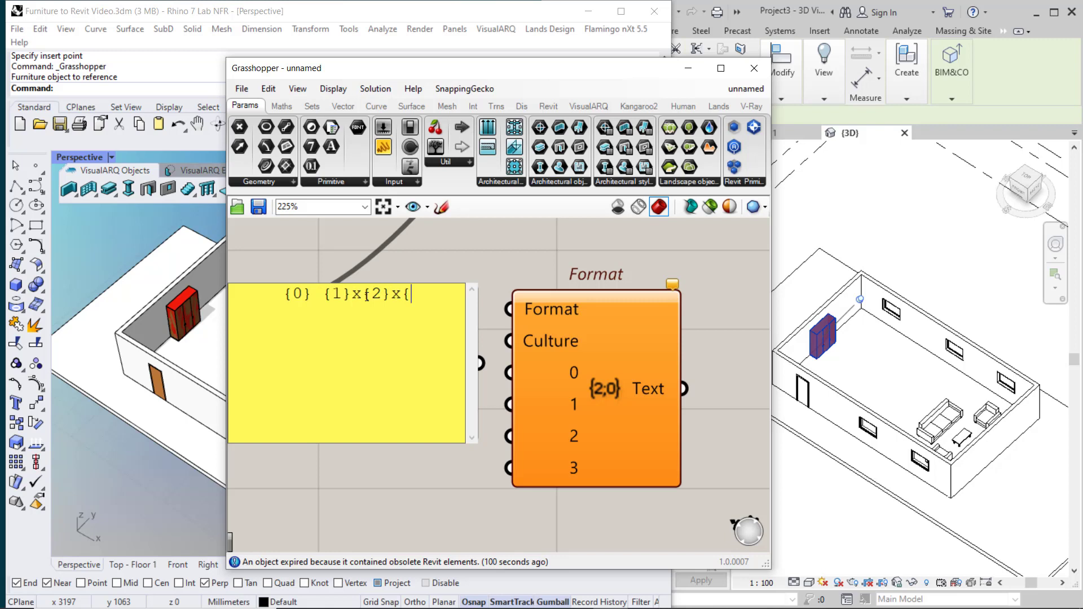
text(3})
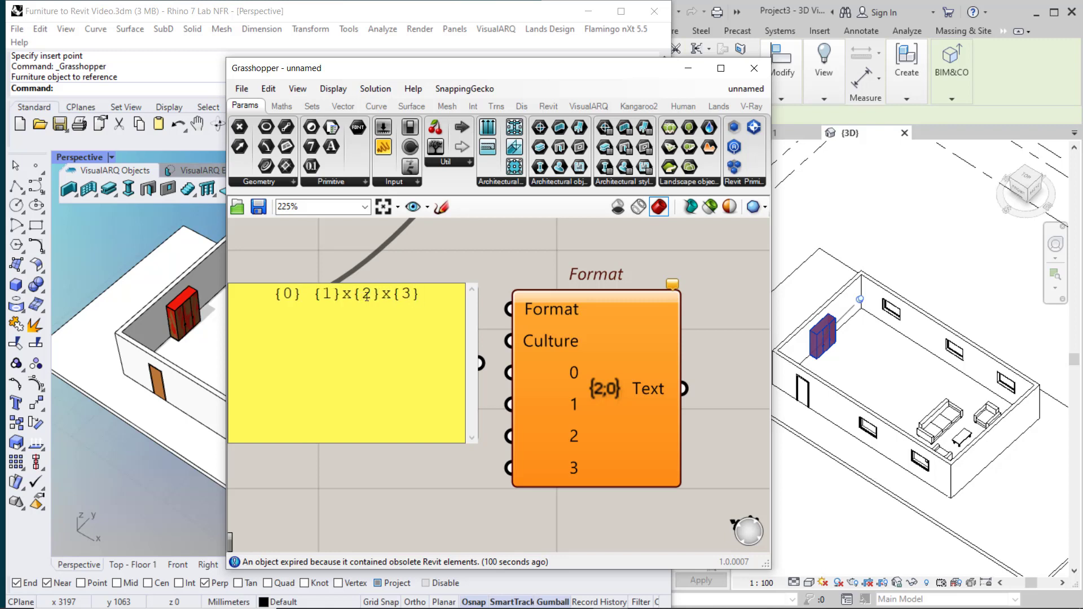
click(394, 476)
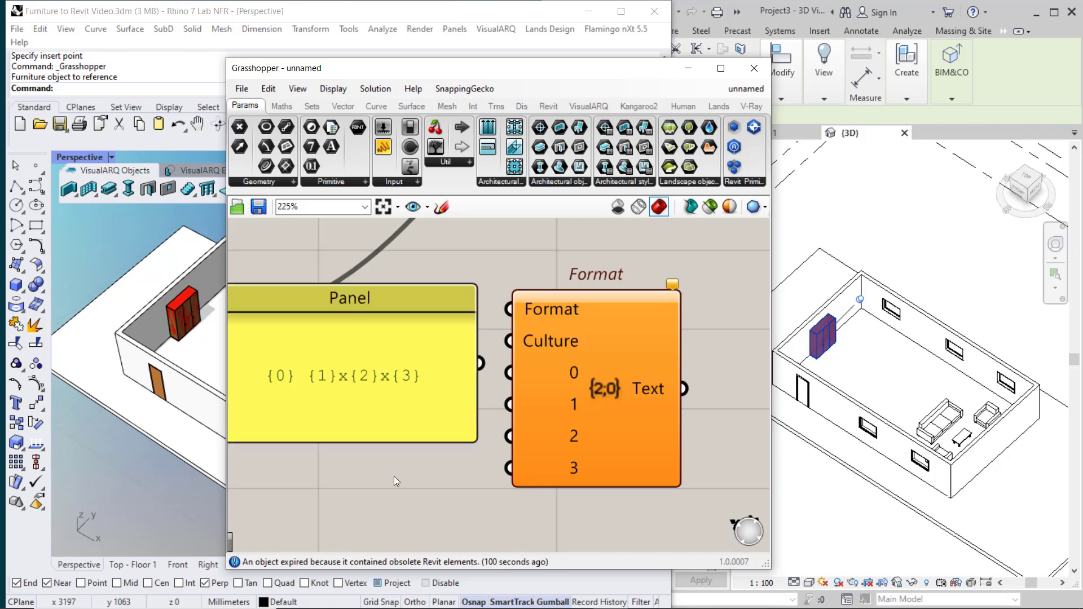
- Connect the shrunken panel to the Format component's Format input and move that component slightly below and away from the panel
scroll(389, 421, down, 1)
drag(467, 372, 491, 326)
scroll(546, 333, down, 2)
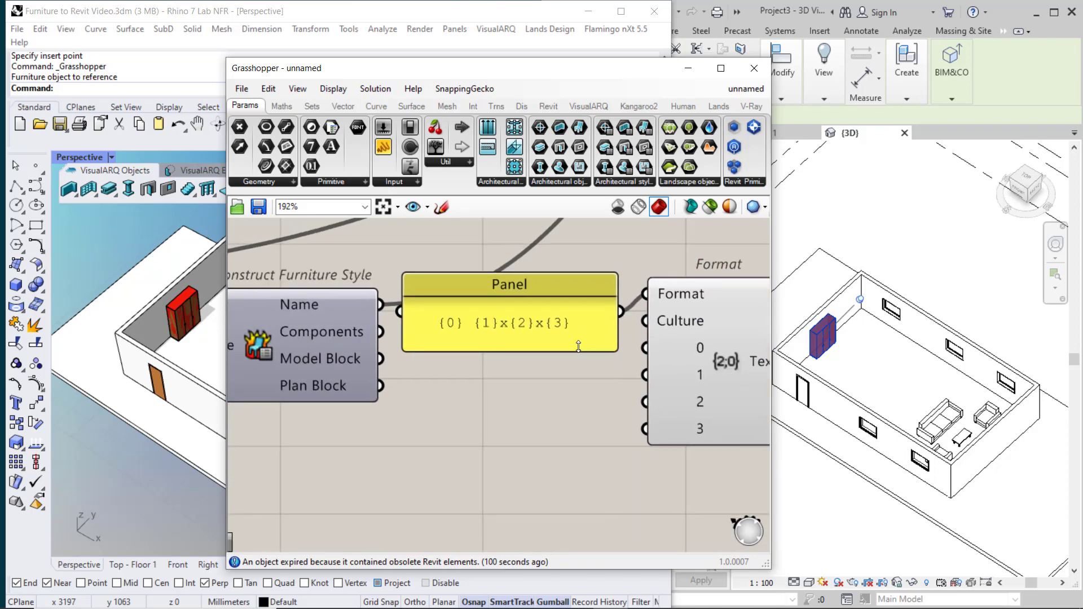
click(641, 343)
scroll(475, 339, down, 2)
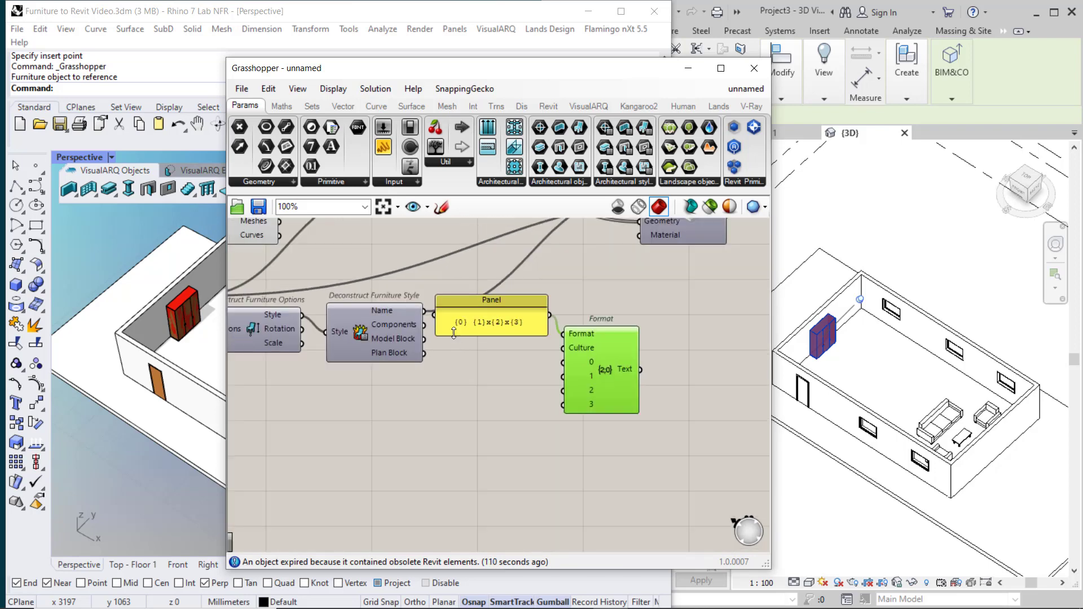
- Move the format pattern panel up and connect the Name output of Deconstruct Furniture Style to input 0 of Format
drag(487, 305, 512, 272)
scroll(428, 311, up, 1)
drag(423, 310, 586, 370)
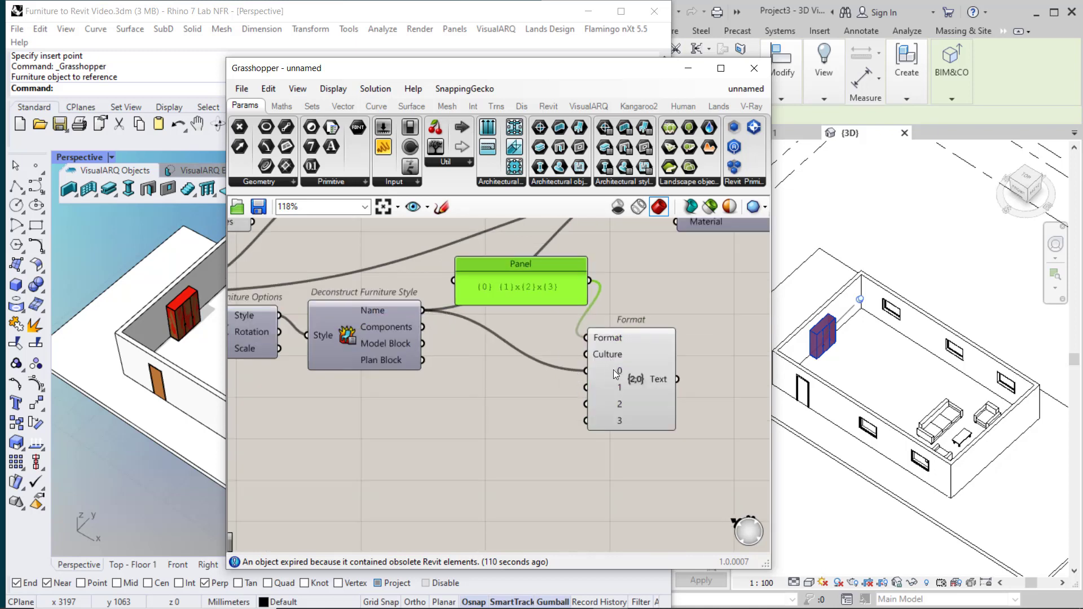
click(525, 371)
right_drag(522, 372, 484, 372)
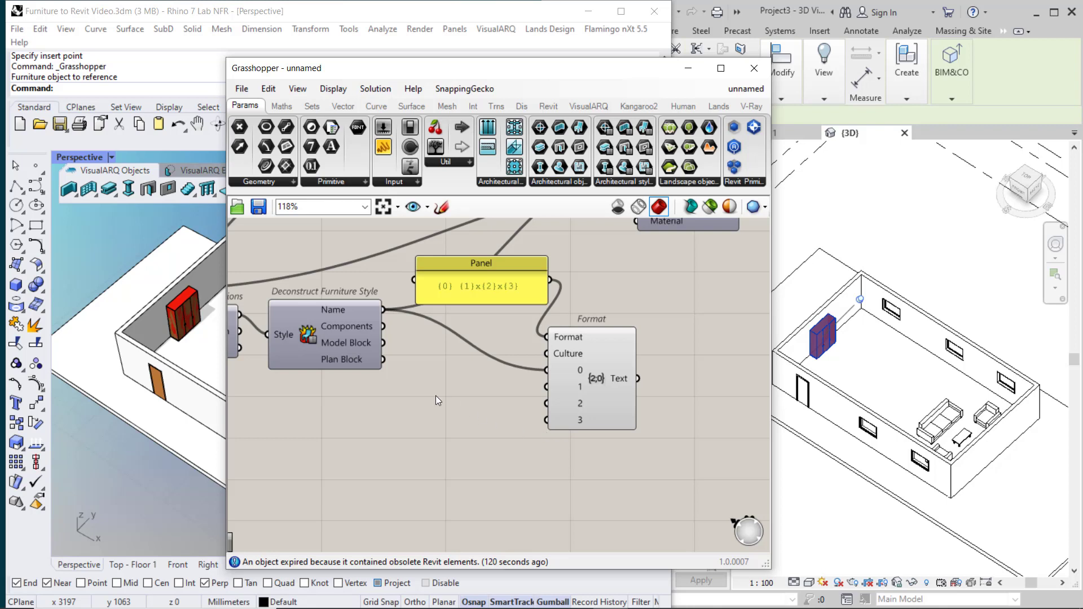
- Add a panel below Deconstruct Furniture Style listing width, depth and height on separate lines
right_drag(447, 397, 510, 407)
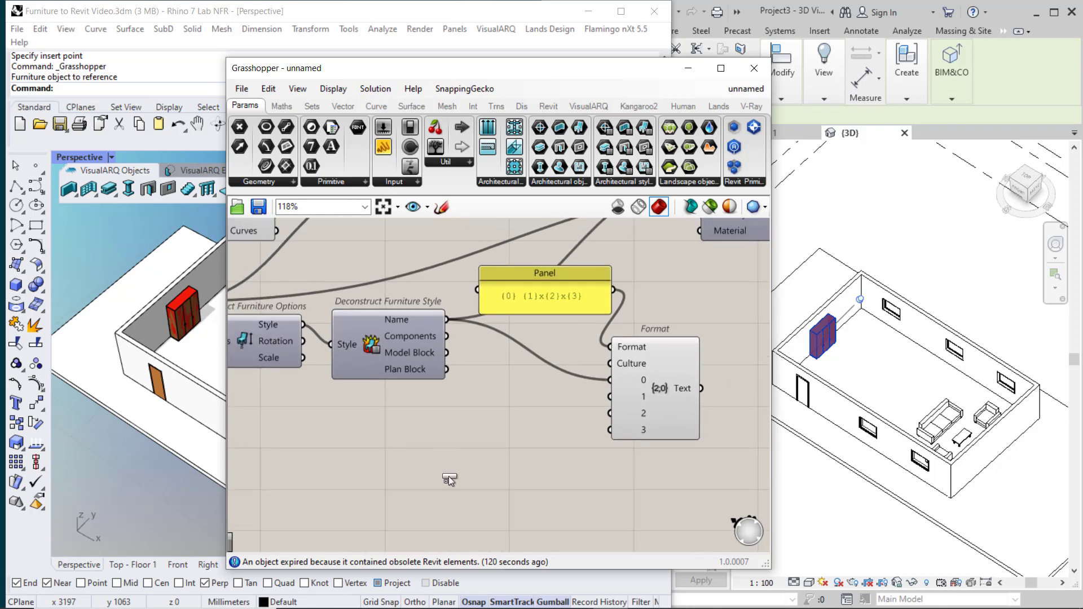
drag(448, 476, 452, 449)
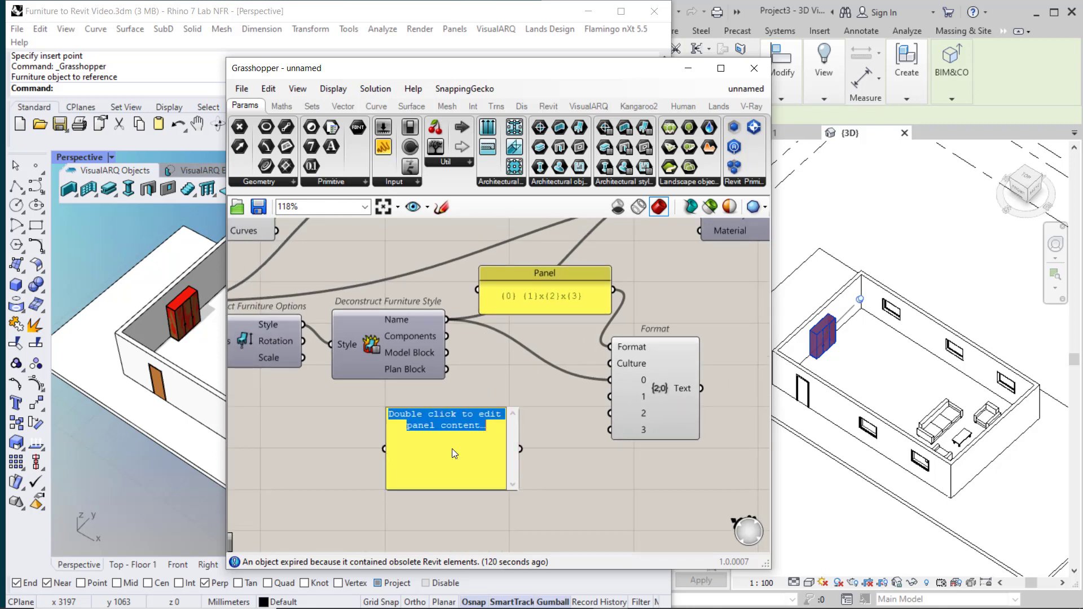
text(width)
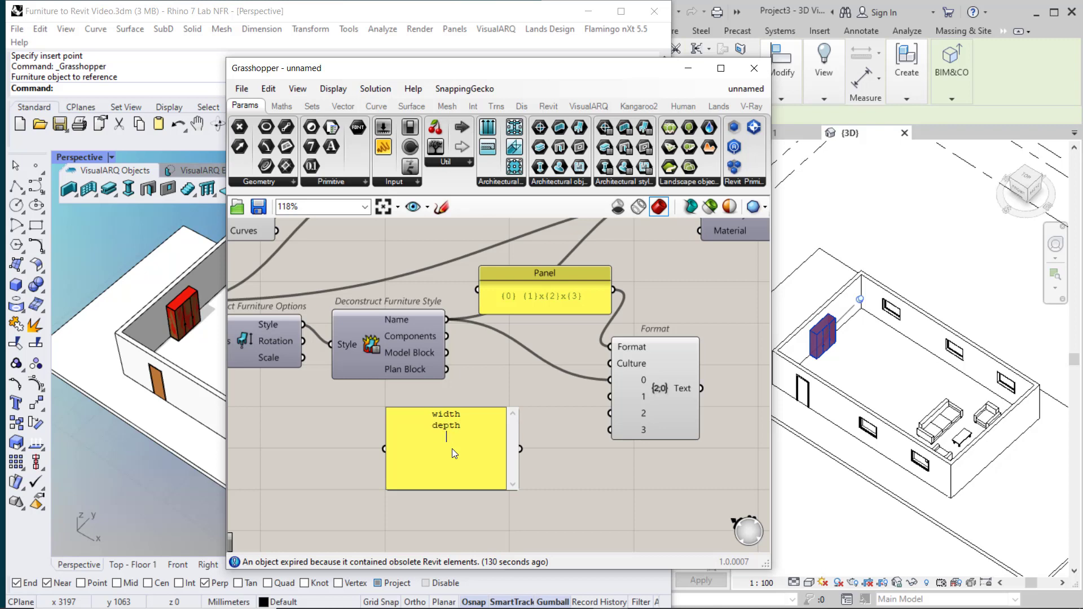
click(551, 475)
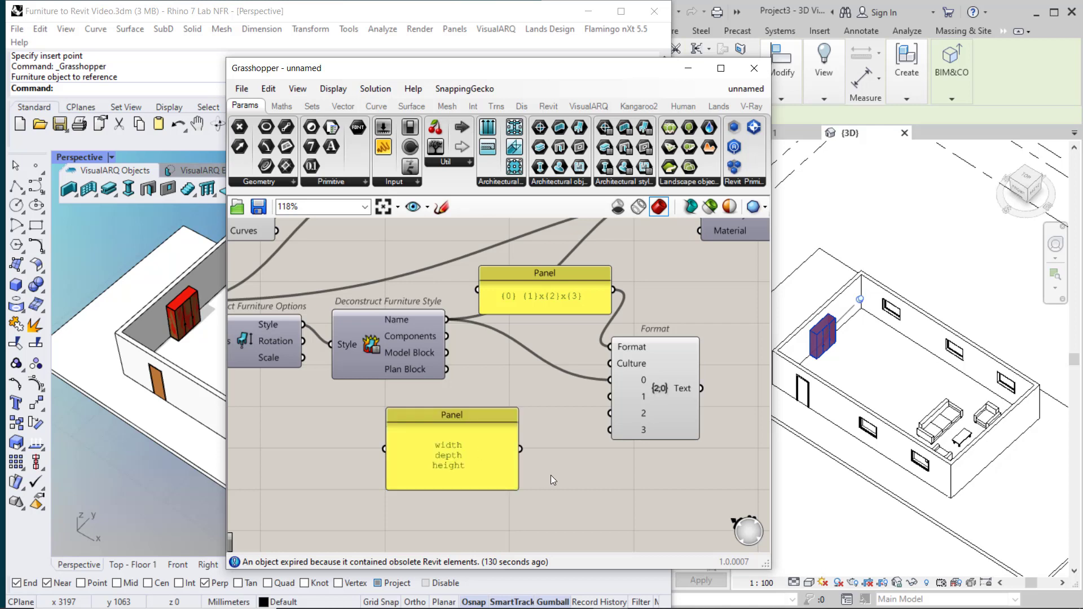
- Turn off Multiline Data for the width, depth and height panel and shift it left to free space beside it
click(450, 441)
right_click(451, 444)
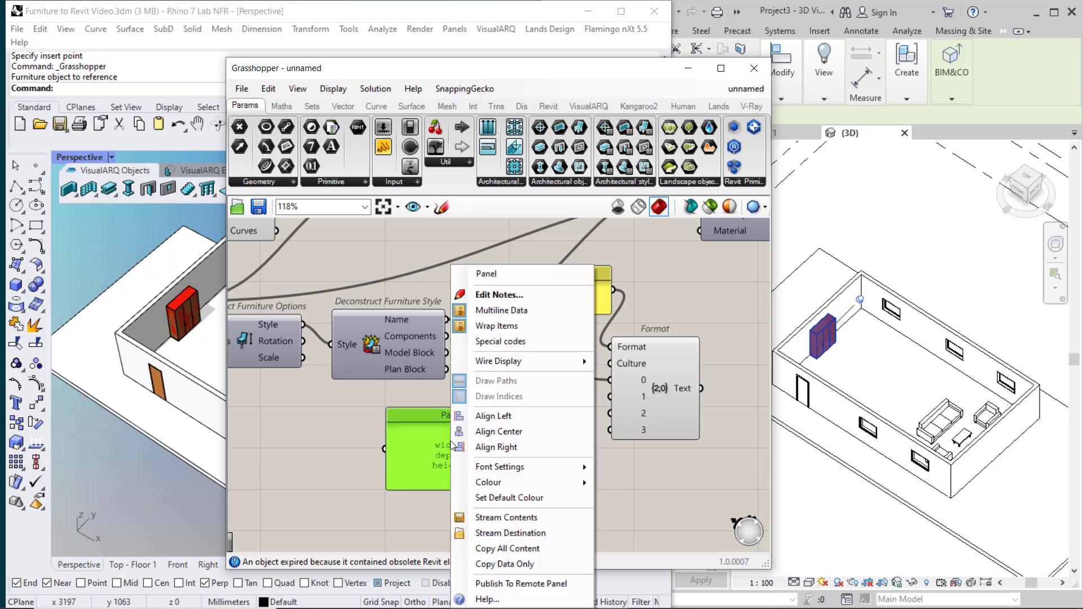
click(502, 311)
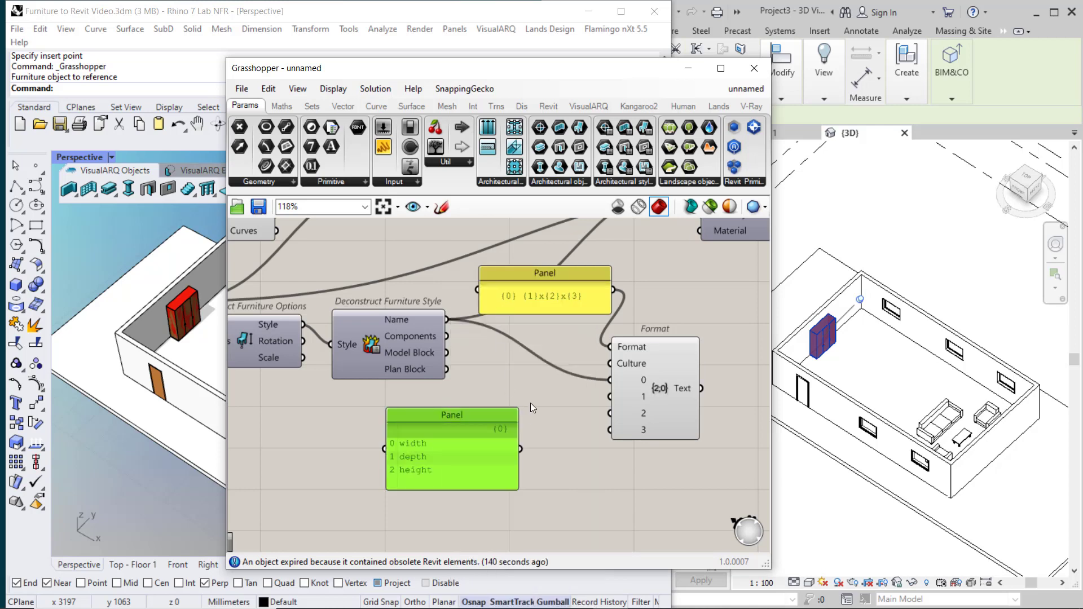
drag(492, 416, 388, 422)
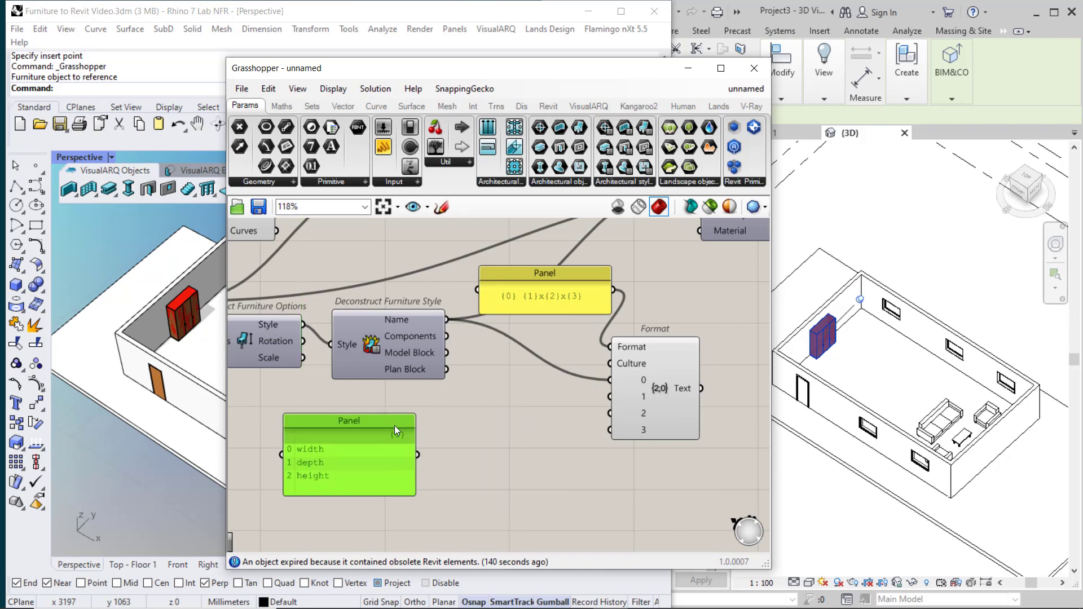
- Place a VisualARQ Get Property component beside the property names panel and connect the Furniture parameter to its Object input
click(588, 106)
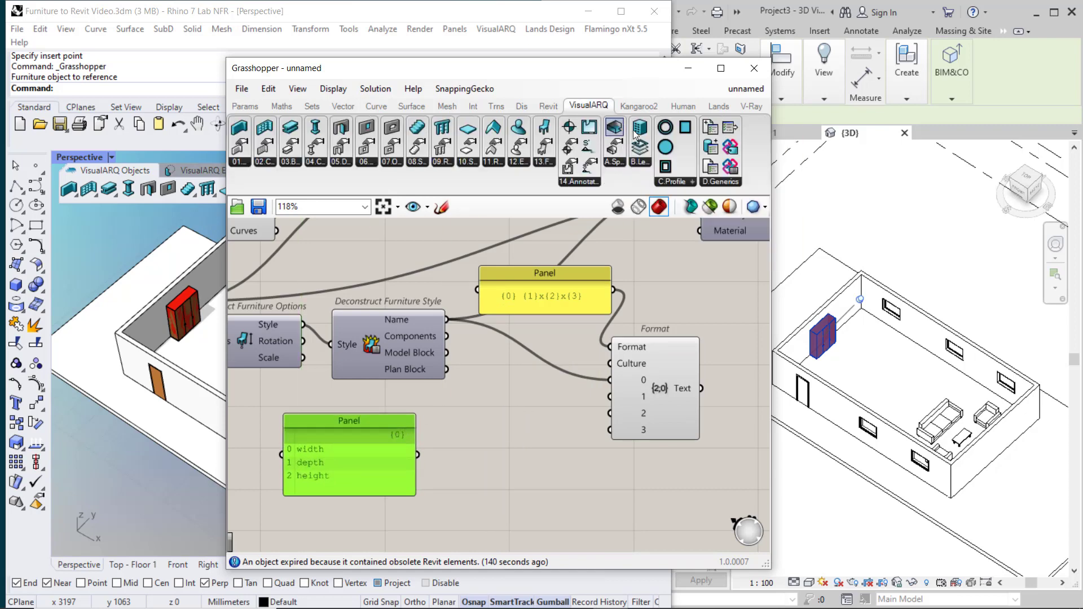
click(727, 182)
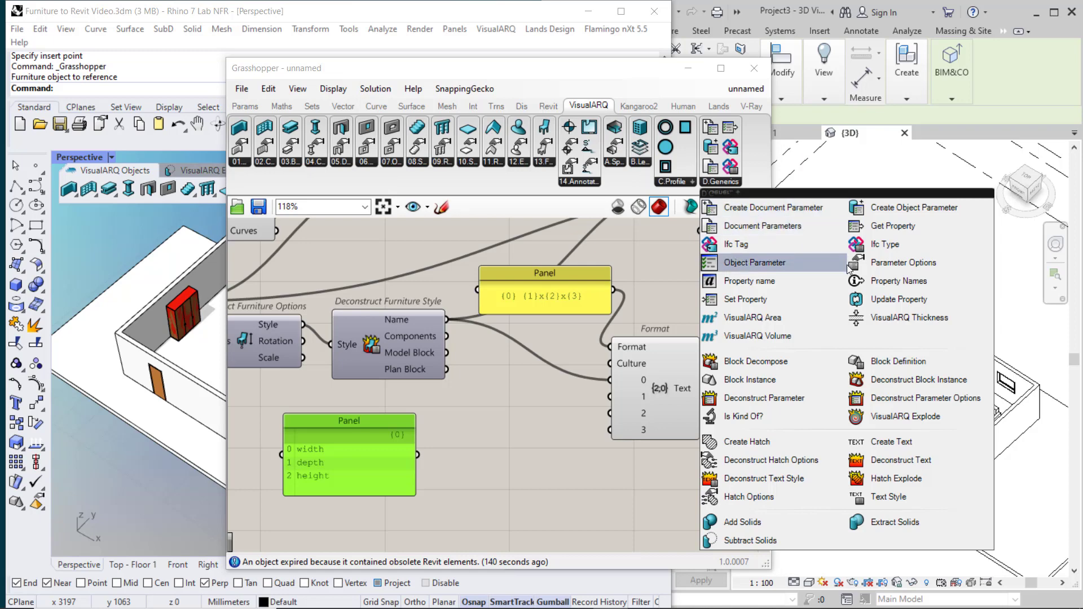
drag(893, 225, 502, 438)
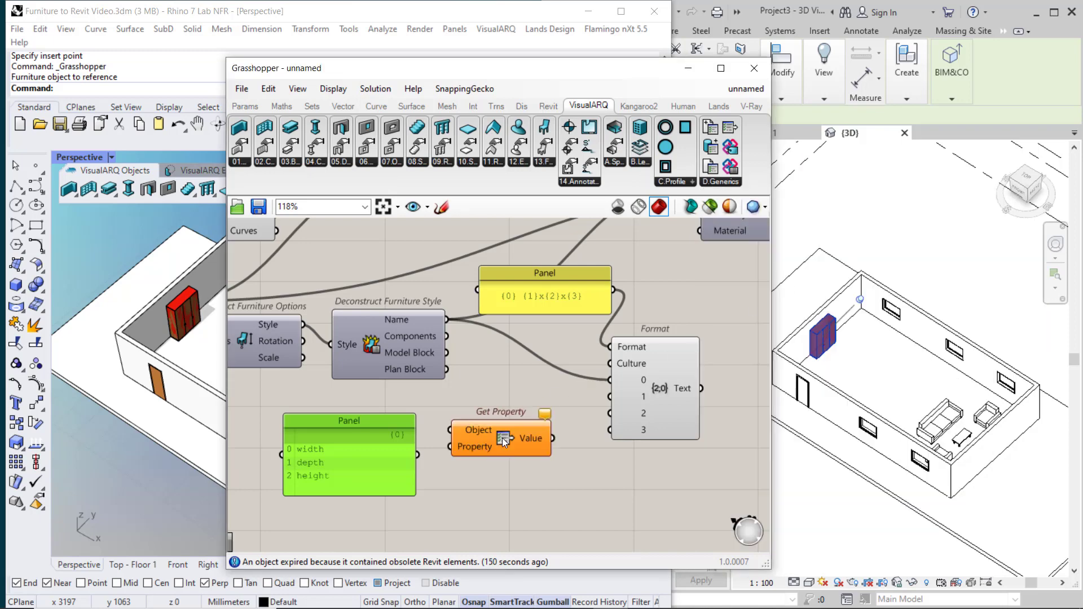
scroll(502, 438, down, 3)
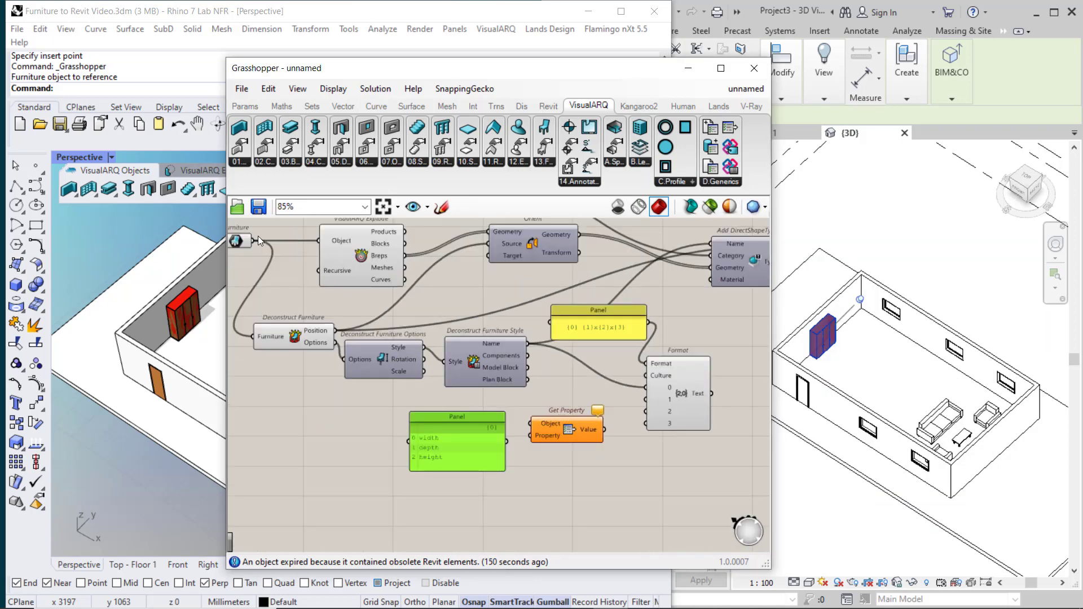
drag(255, 244, 532, 423)
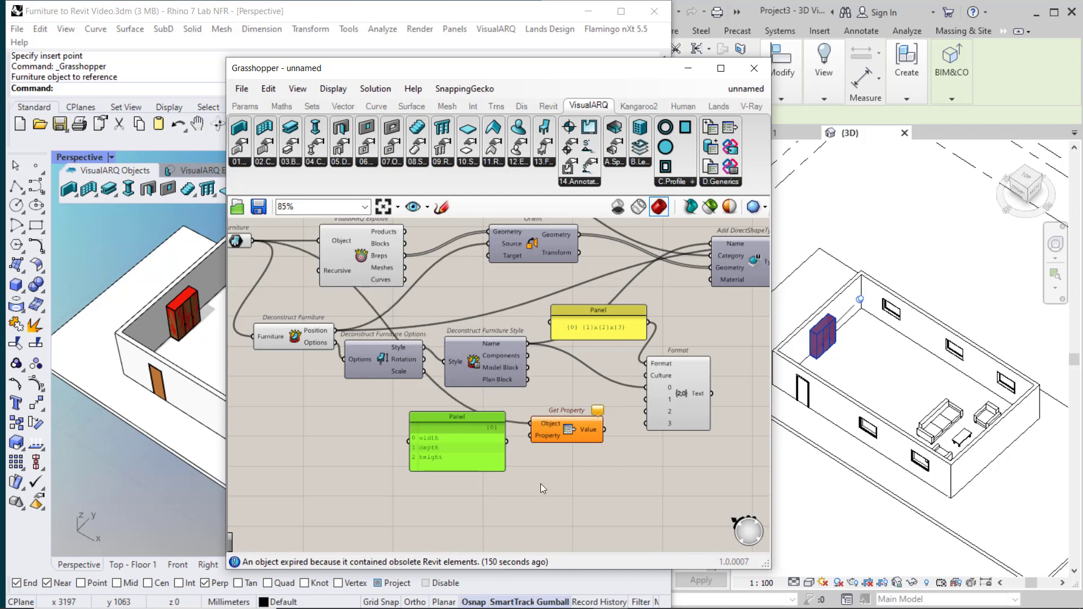
- Connect the width, depth and height panel to the Property input of Get Property
scroll(531, 462, up, 3)
scroll(532, 468, up, 1)
drag(480, 404, 524, 395)
drag(463, 460, 463, 440)
- Add a panel near Get Property and connect the Value output to it to inspect the retrieved dimensions
right_drag(463, 440, 383, 444)
click(243, 107)
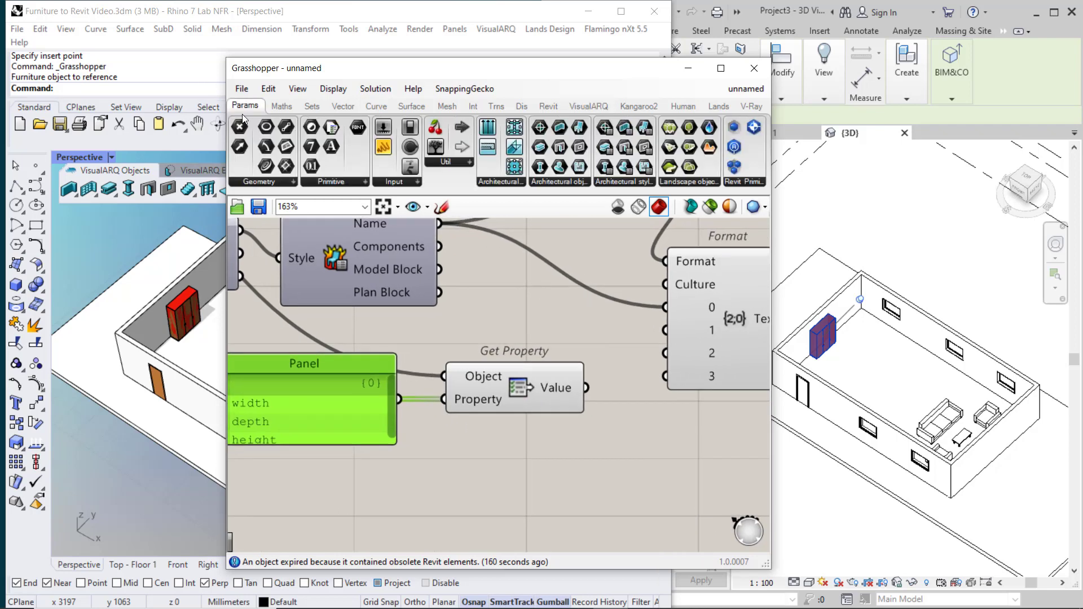
drag(383, 148, 658, 452)
drag(567, 446, 564, 452)
right_drag(567, 451, 463, 411)
drag(493, 399, 548, 425)
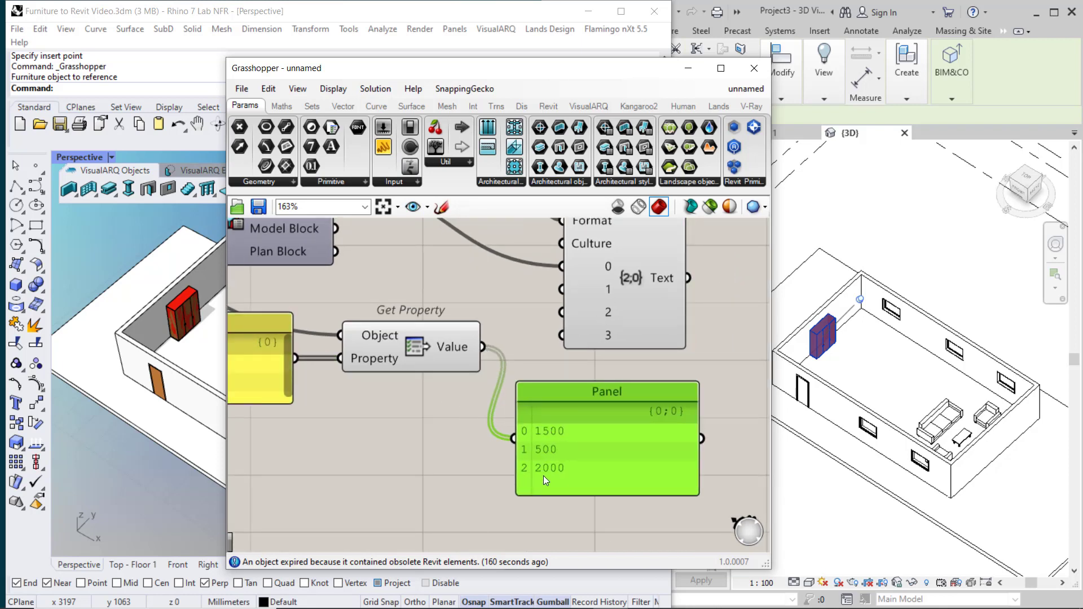
- Move the Format component up and to the right to make room beside Get Property
scroll(463, 432, down, 2)
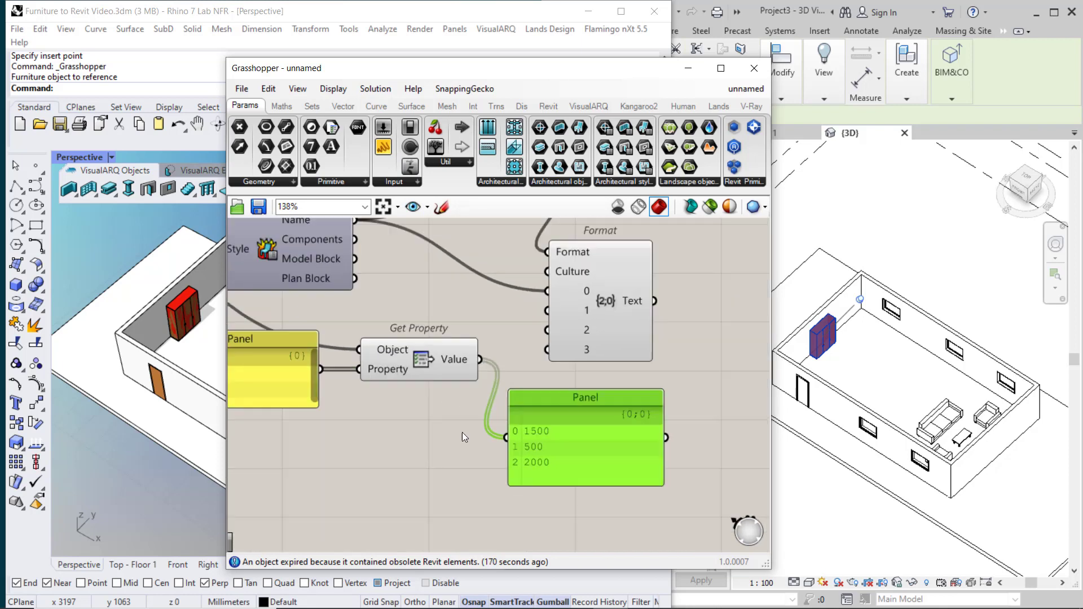
right_drag(540, 341, 575, 362)
drag(574, 362, 645, 341)
scroll(489, 493, up, 2)
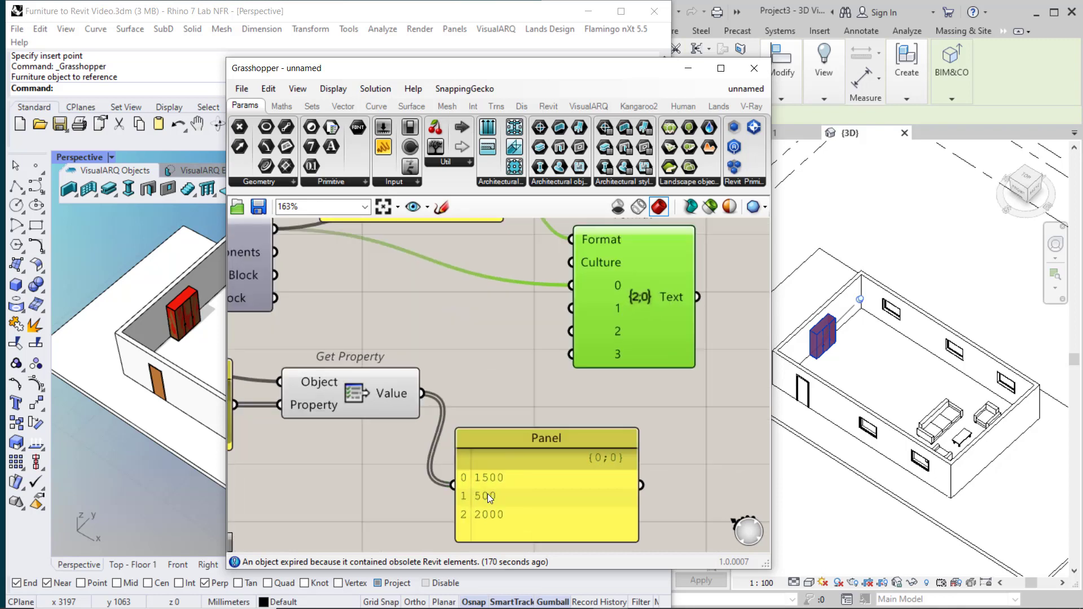
- Add a List Item component after Get Property and connect the Value output to its List input
double_click(489, 394)
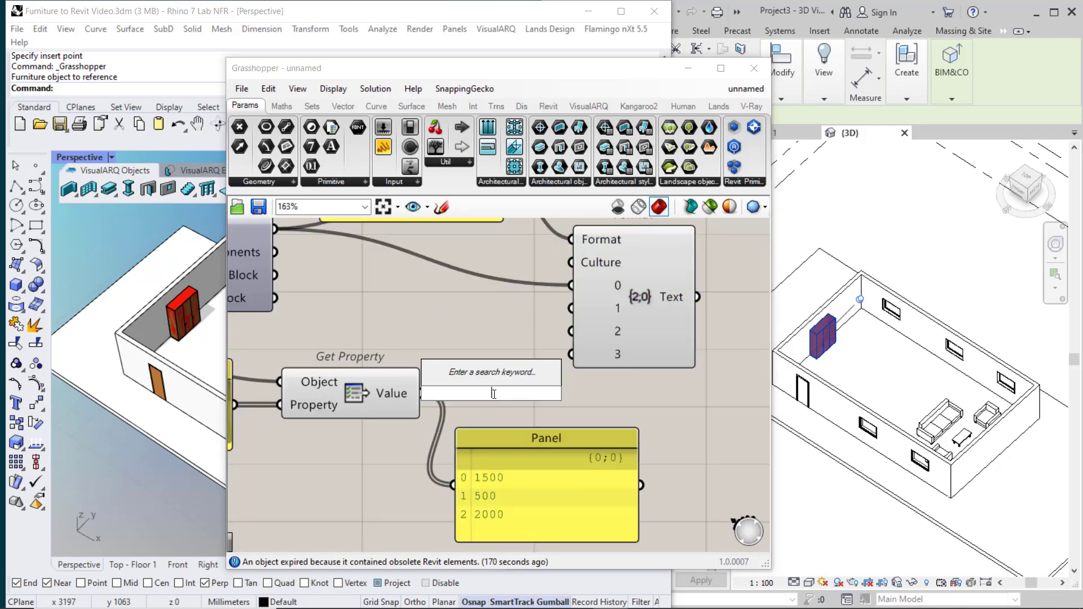
text(item)
click(480, 379)
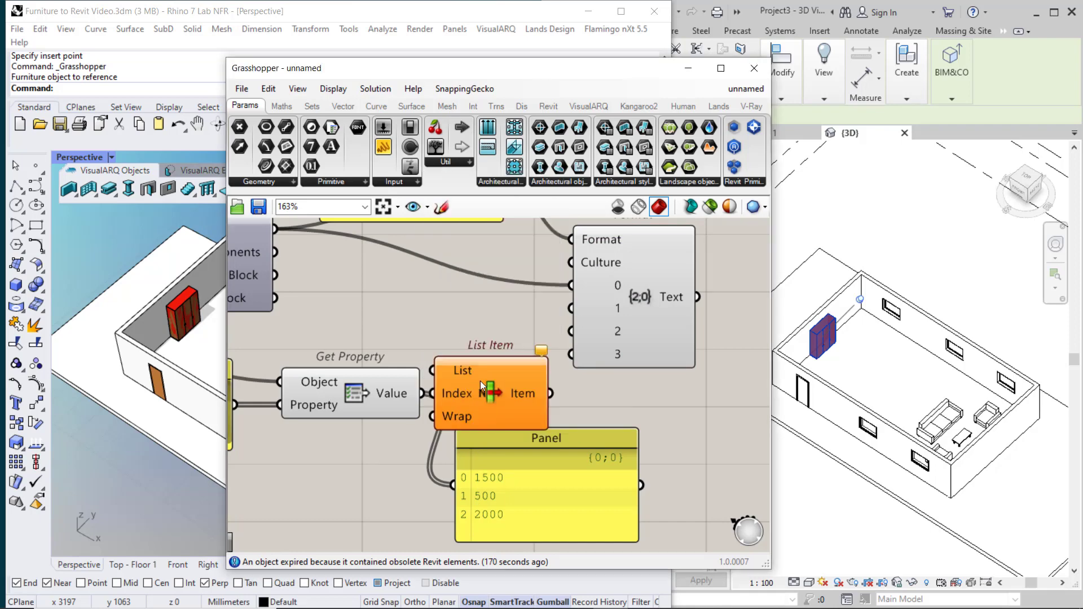
scroll(418, 387, up, 2)
click(426, 366)
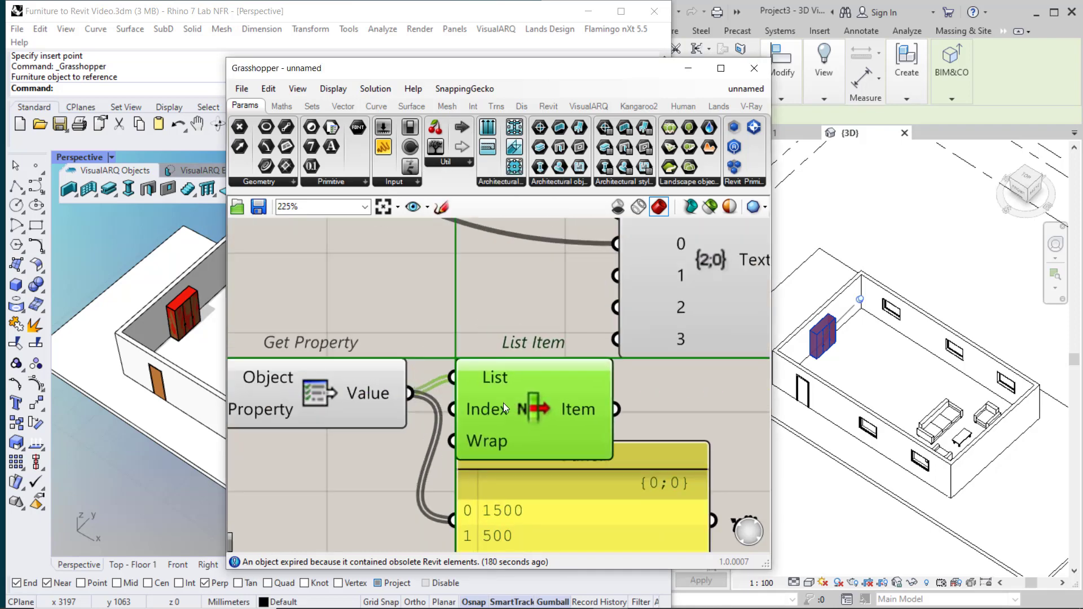
- Add two extra outputs, +1 and +2, to the List Item component
scroll(586, 446, up, 4)
click(528, 500)
click(528, 499)
scroll(498, 354, down, 3)
click(602, 334)
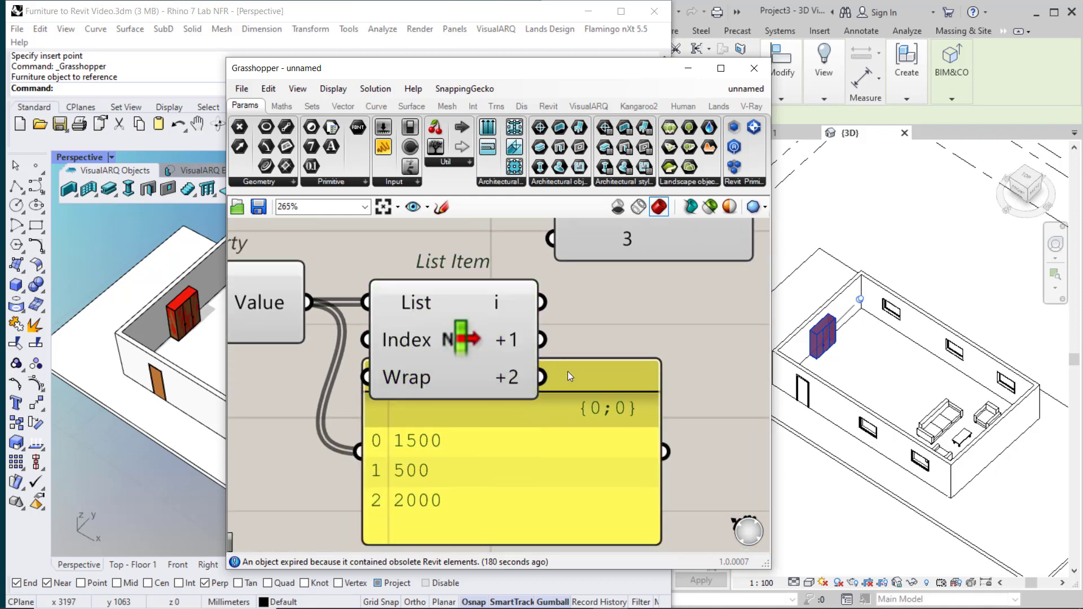
- Move the value panel clear of List Item and feed it from the +2 output to check the separated dimensions
drag(567, 372, 573, 449)
scroll(497, 387, down, 1)
scroll(496, 388, down, 1)
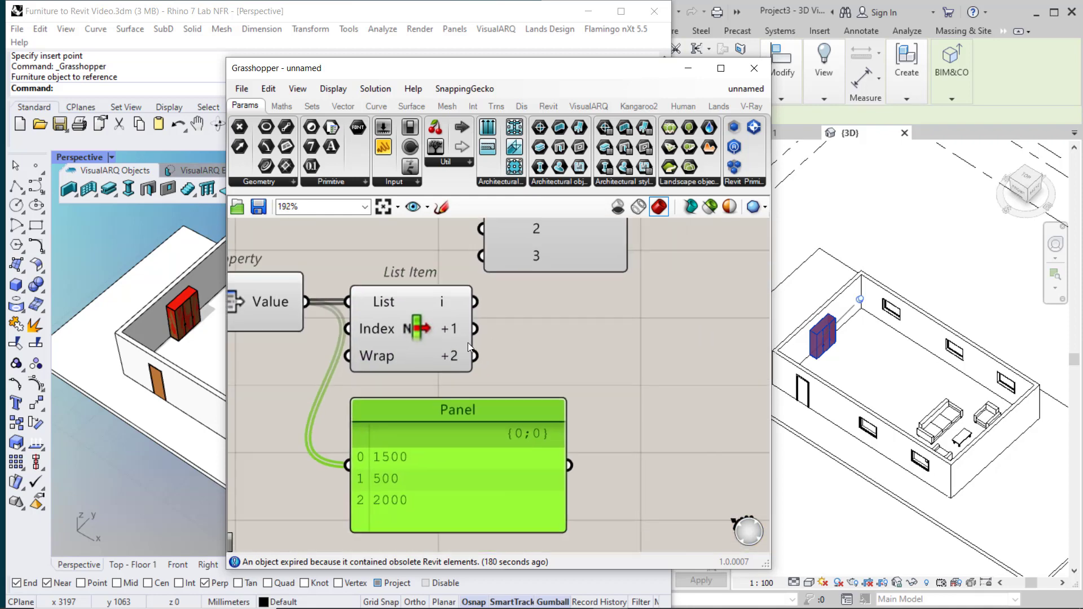
drag(476, 300, 497, 434)
right_drag(537, 323, 530, 380)
click(530, 381)
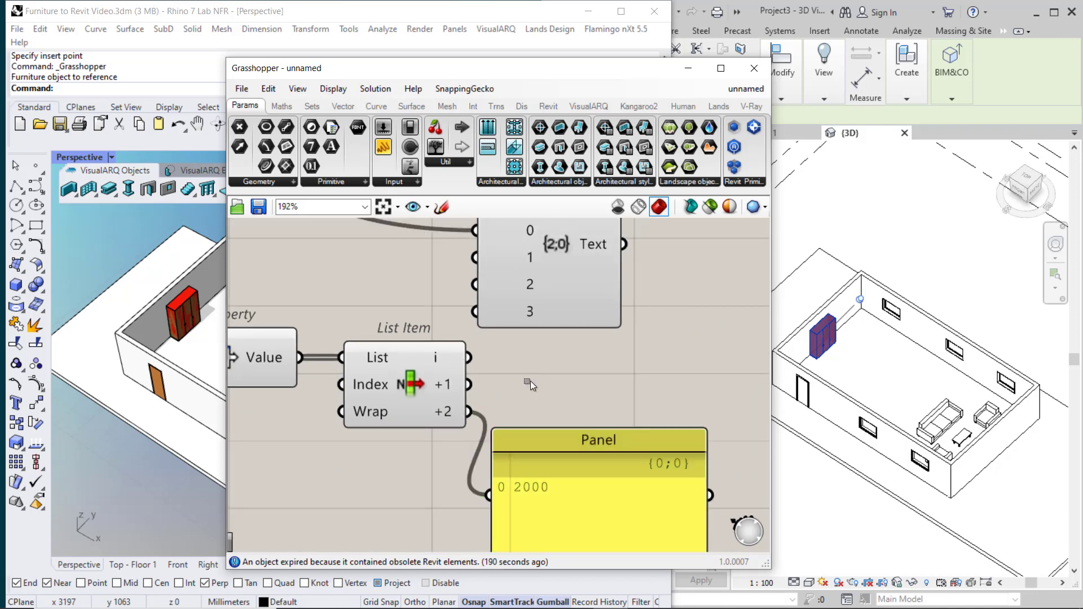
- Flatten the i, +1 and +2 outputs of the List Item component
right_click(466, 360)
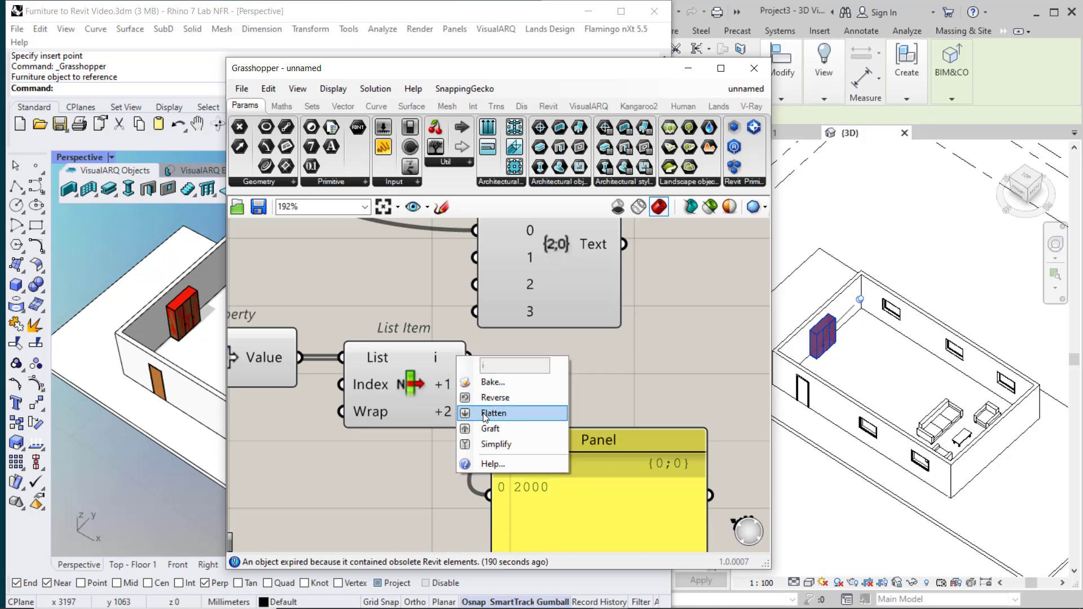
click(474, 412)
right_click(473, 385)
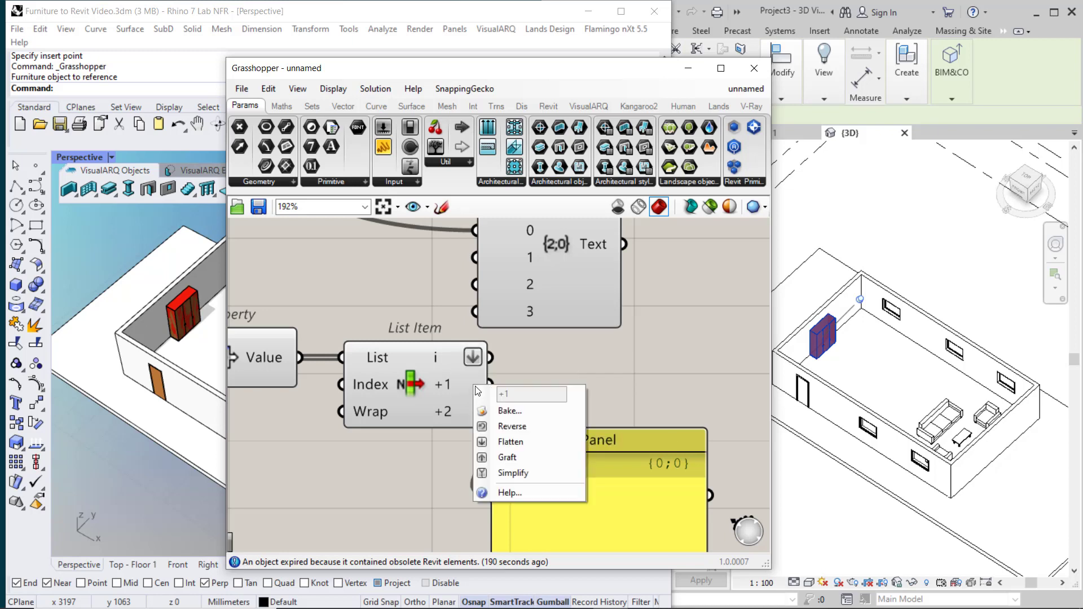
click(506, 443)
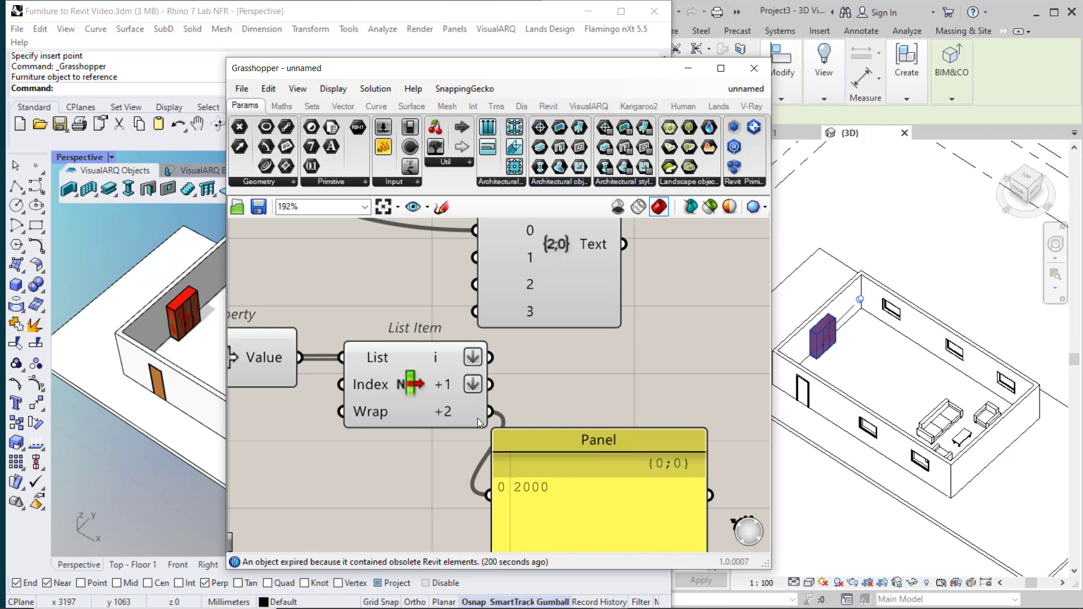
right_click(476, 411)
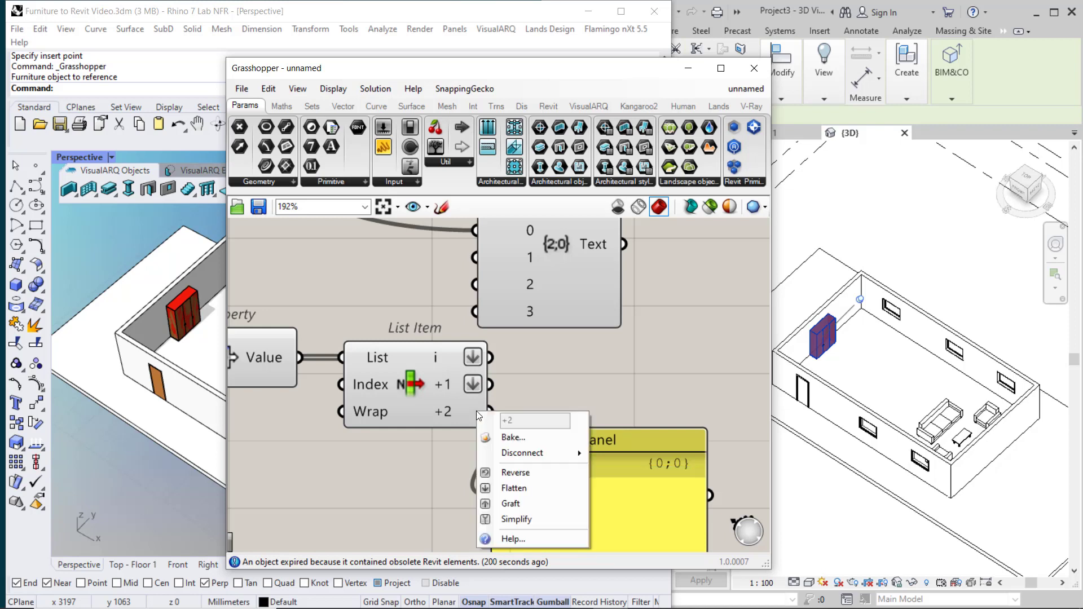
click(513, 488)
- Move the Format component further right, leaving space for wires from List Item
right_drag(530, 407, 458, 381)
click(506, 388)
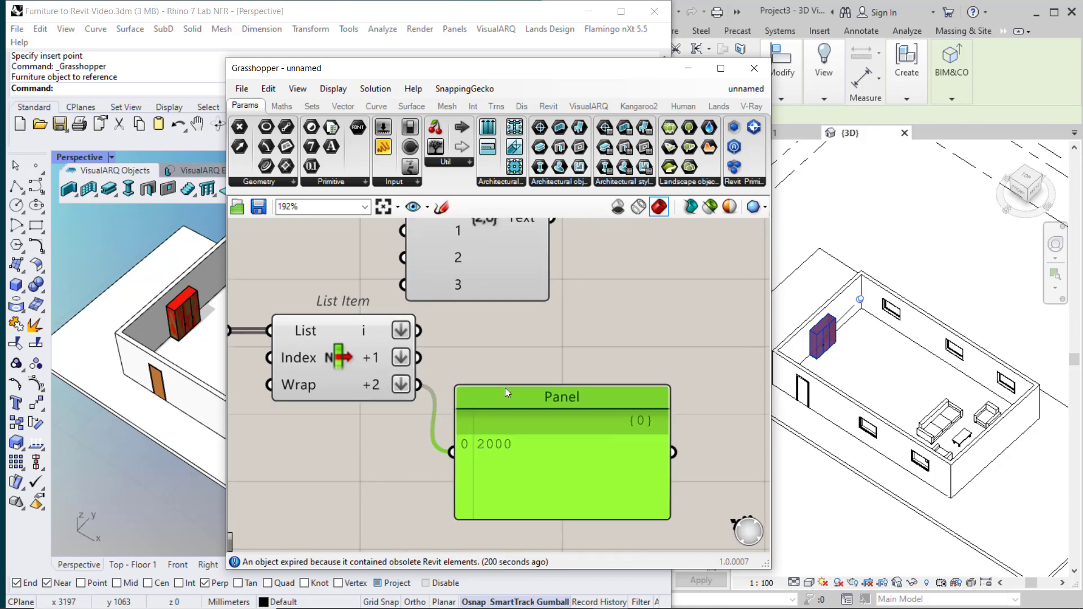
scroll(444, 392, down, 2)
right_drag(447, 421, 449, 441)
drag(473, 328, 540, 331)
right_drag(421, 379, 471, 379)
click(472, 379)
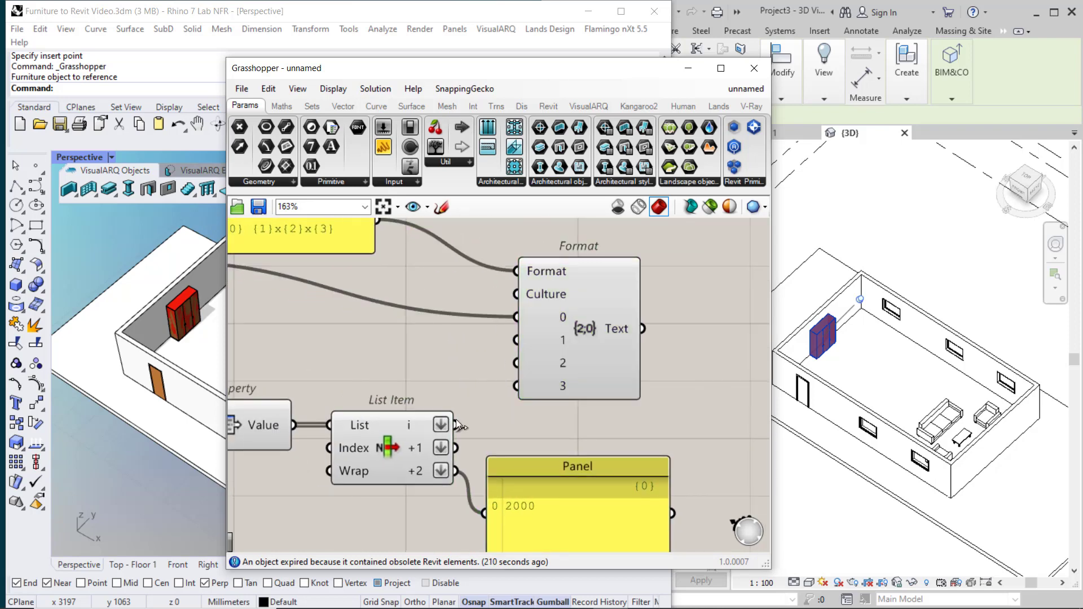
- Connect the List Item outputs i, +1 and +2 to the Format inputs 1, 2 and 3 respectively
drag(477, 375, 507, 338)
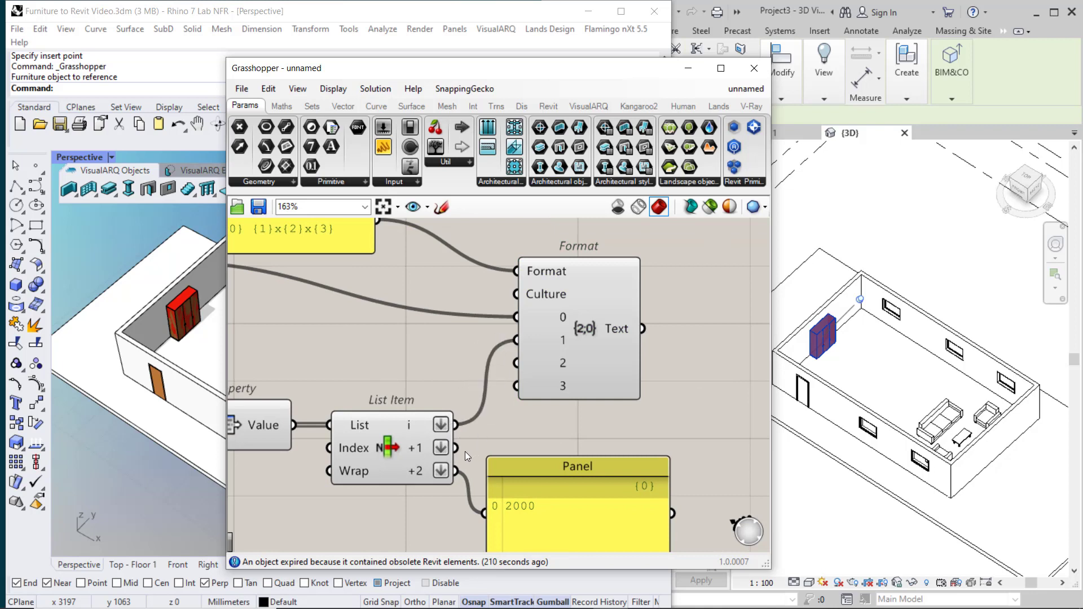
drag(480, 428, 519, 362)
drag(461, 471, 515, 389)
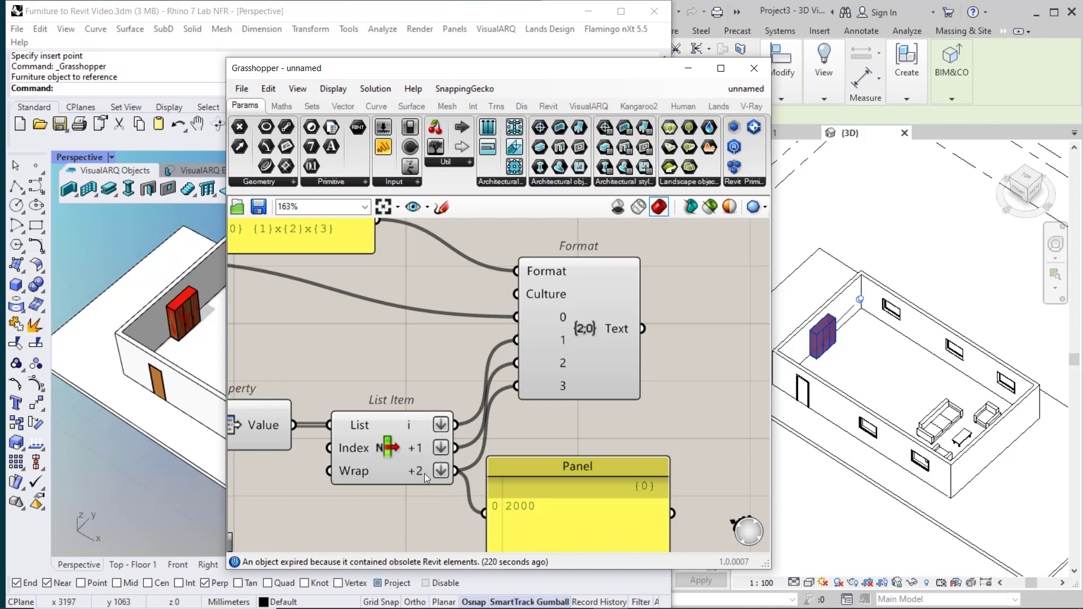
- Place the value panel beside Format, feed it from the Text output, and connect Text to the Name input of Add DirectShapeType
scroll(442, 425, down, 3)
drag(468, 441, 603, 320)
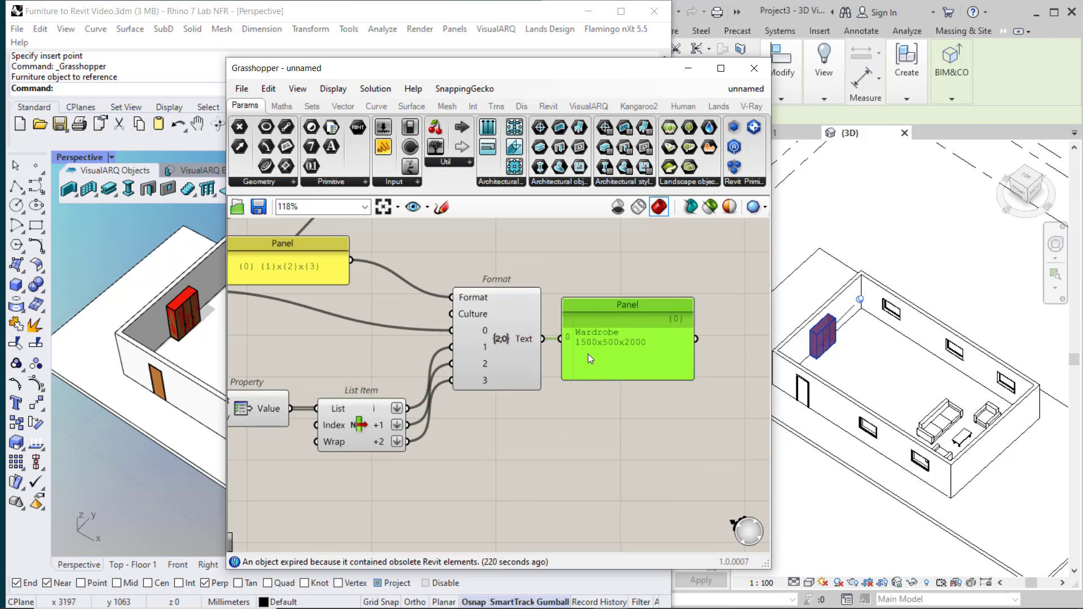
click(589, 404)
right_drag(587, 254, 556, 394)
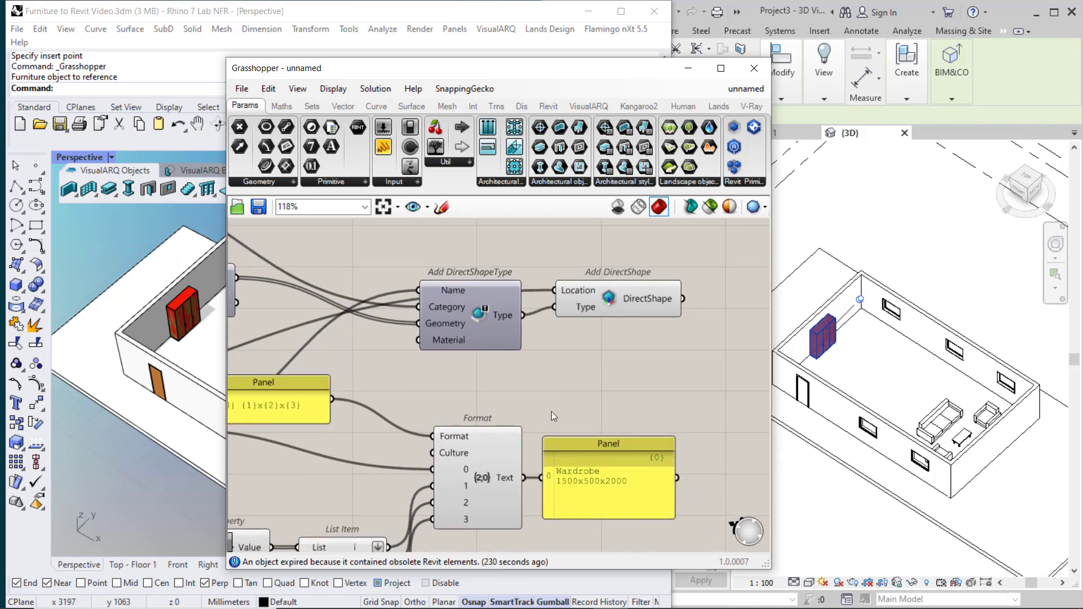
drag(521, 479, 418, 290)
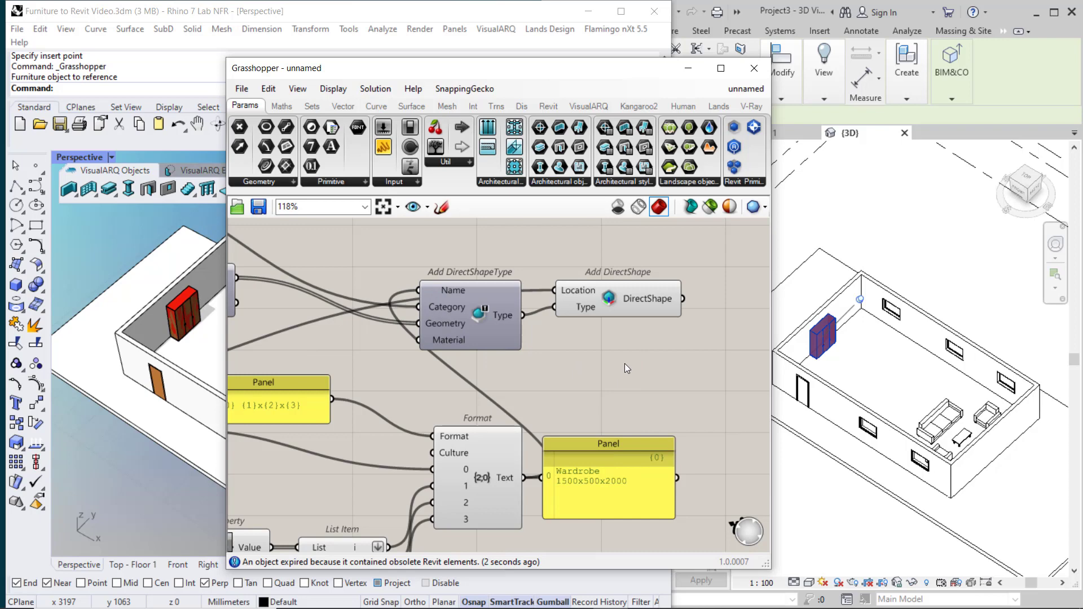
- Move the Add DirectShapeType and Add DirectShape components further right on the canvas
drag(638, 344, 618, 296)
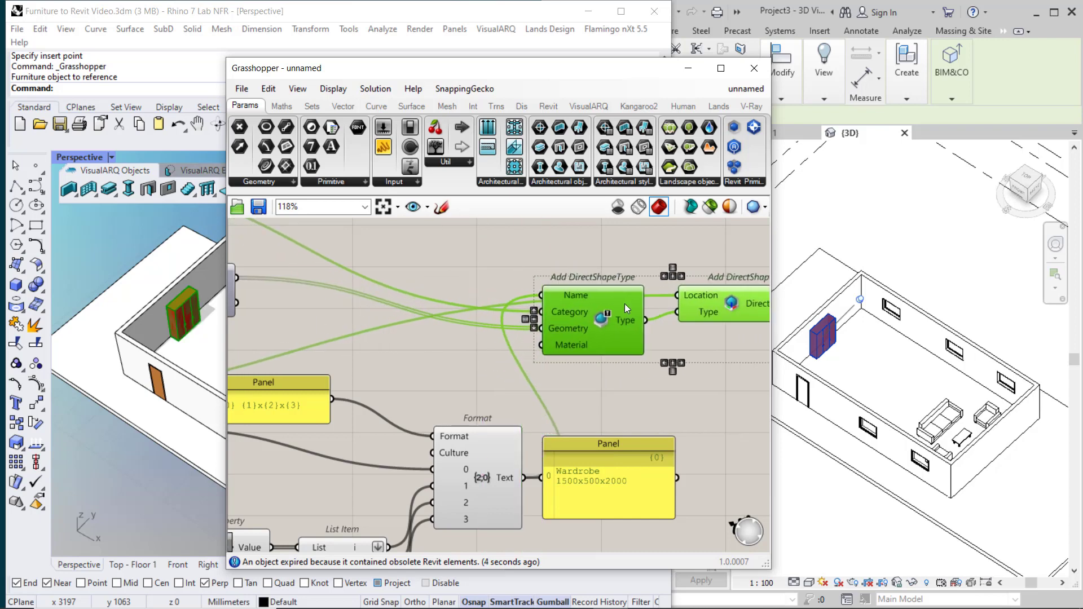
right_drag(619, 297, 429, 300)
drag(429, 300, 551, 307)
click(573, 424)
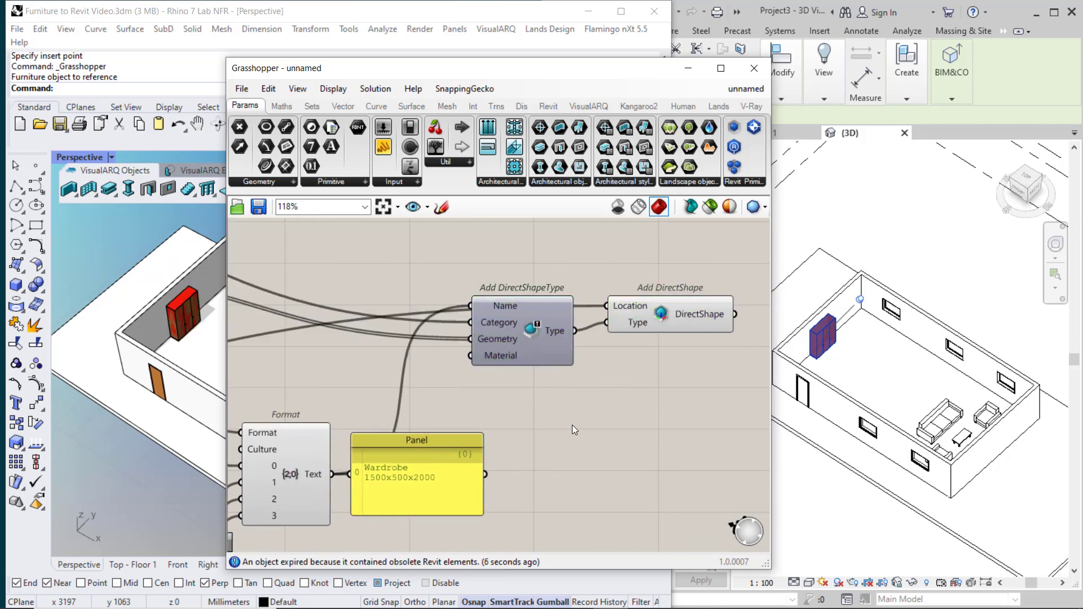
- Switch to Revit, select the wardrobe DirectShape and check its type name, then return to Grasshopper
click(847, 503)
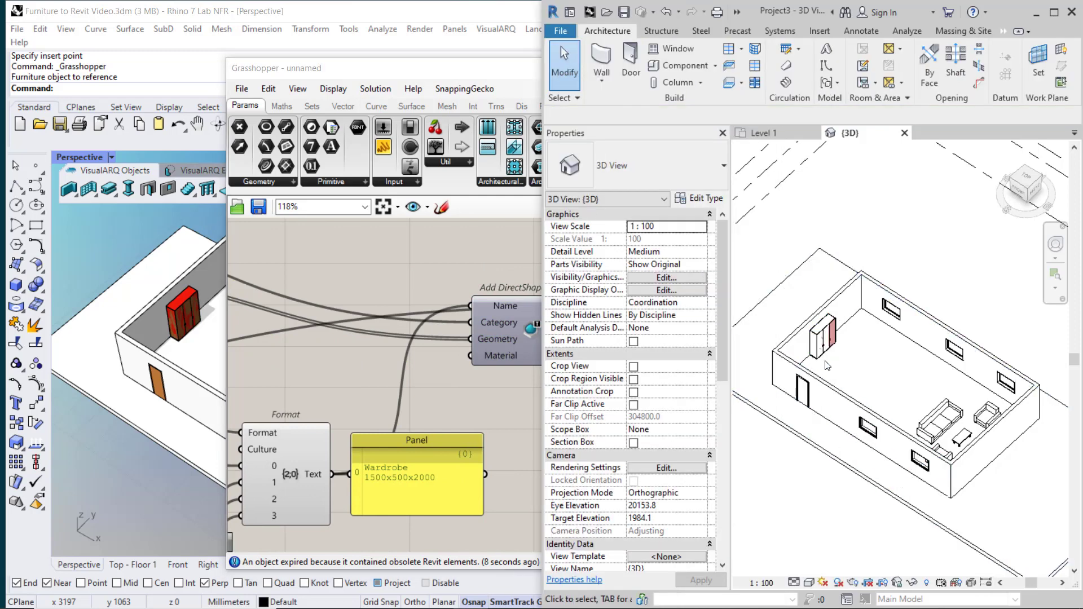
click(822, 338)
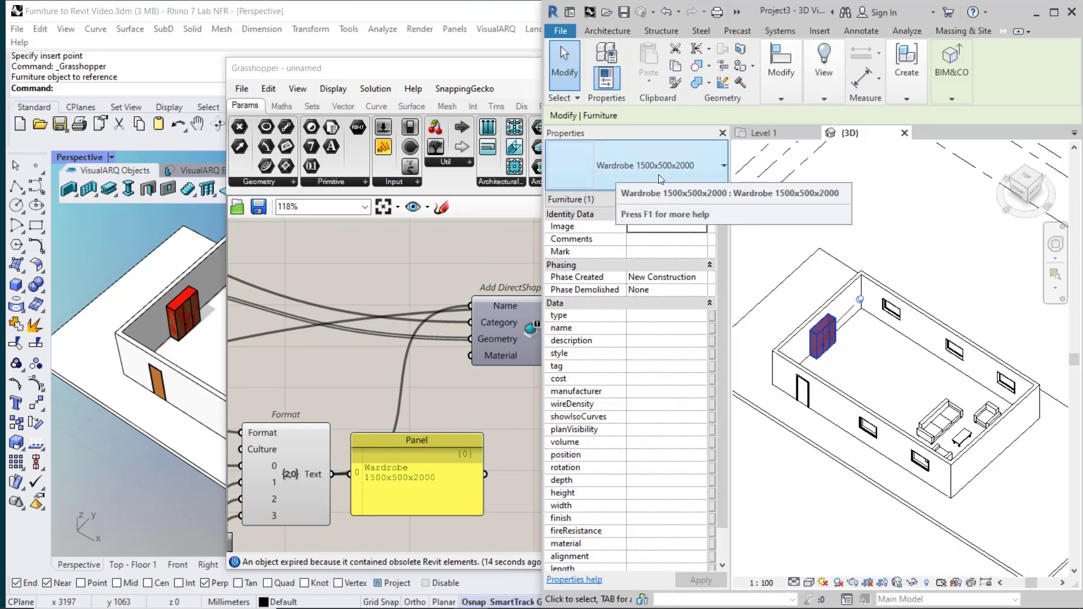
click(445, 248)
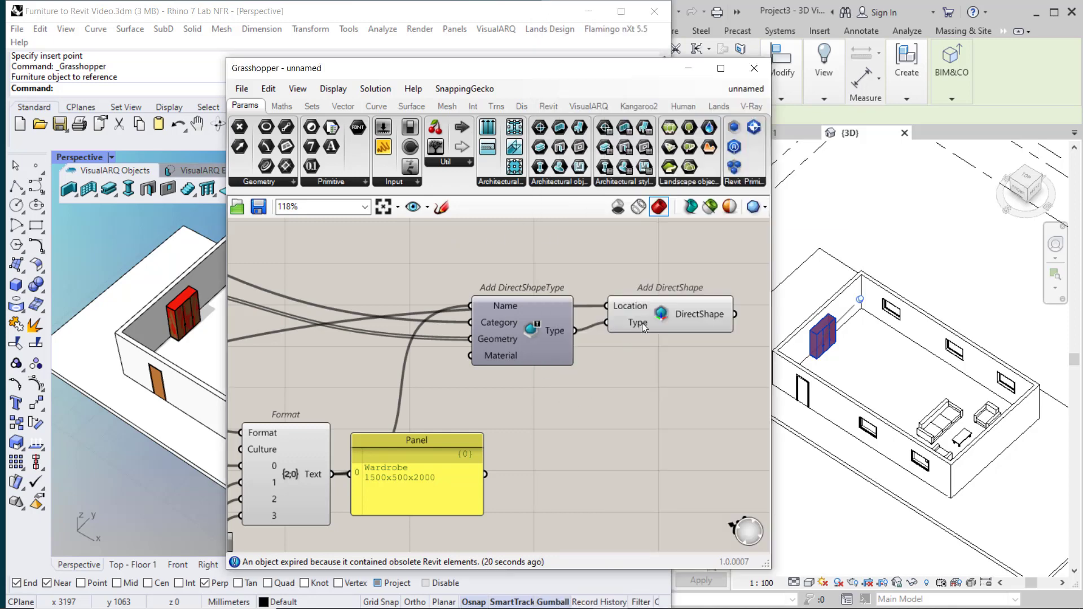
- Switch to Rhino, select the wardrobe with Grasshopper minimized, and examine its VisualARQ furniture properties
click(196, 296)
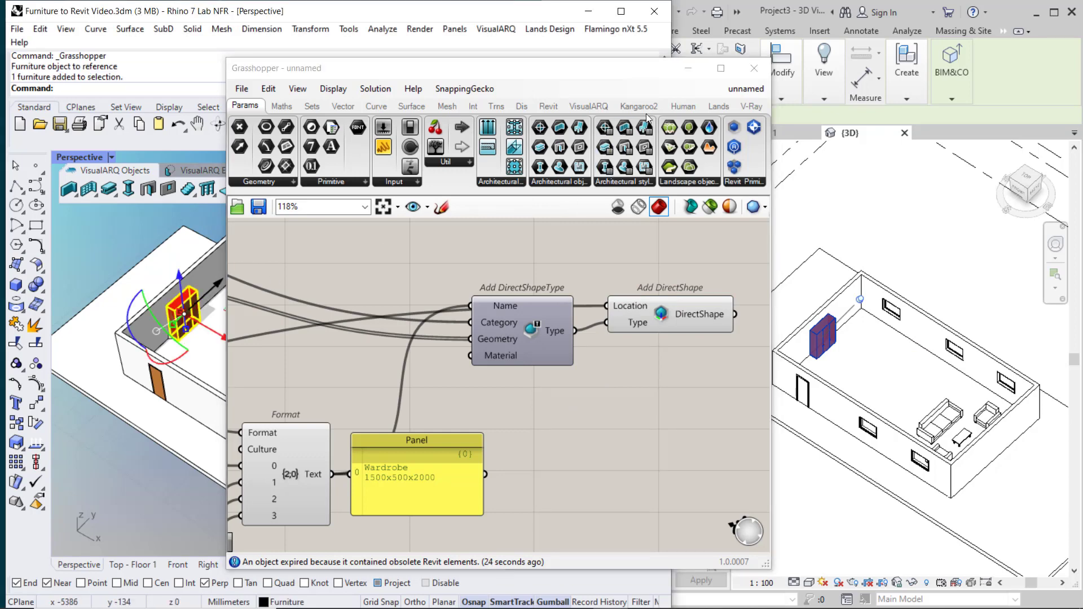
click(688, 69)
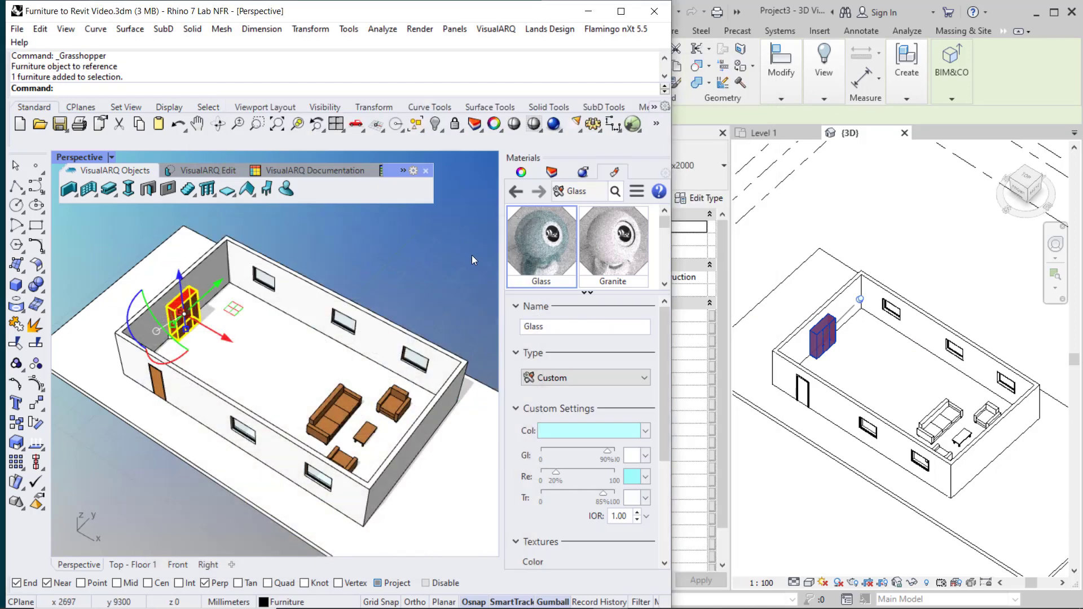
click(531, 174)
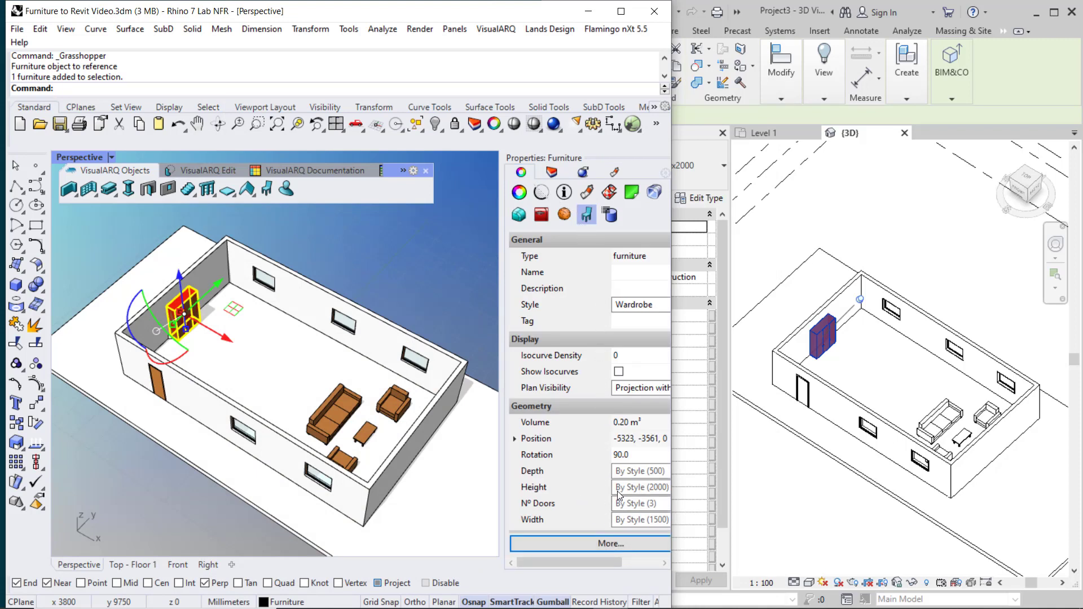
scroll(622, 474, down, 1)
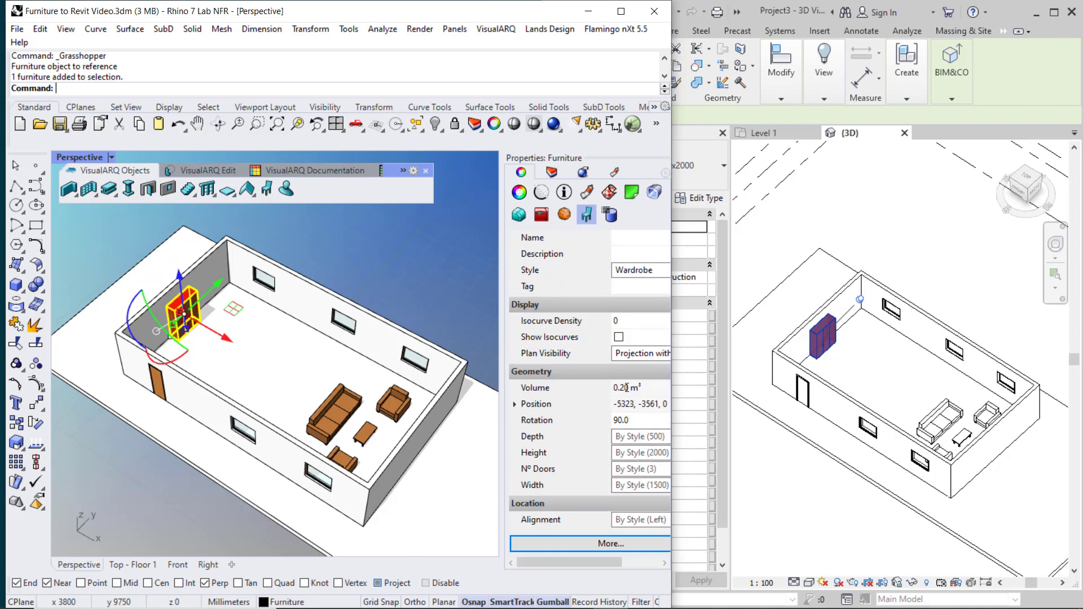
scroll(627, 387, up, 1)
scroll(631, 471, down, 1)
- Set the wardrobe's Cost parameter to 2000 and its Manufacturer parameter to xxx
click(564, 193)
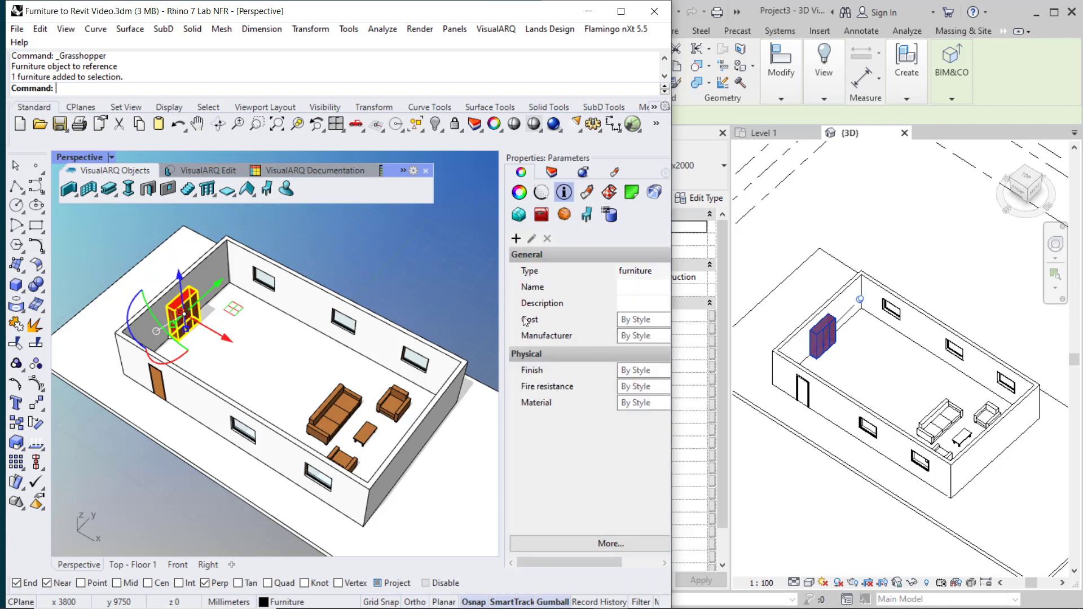
click(629, 320)
text(2000)
key(Return)
click(639, 333)
text(xxx)
key(Return)
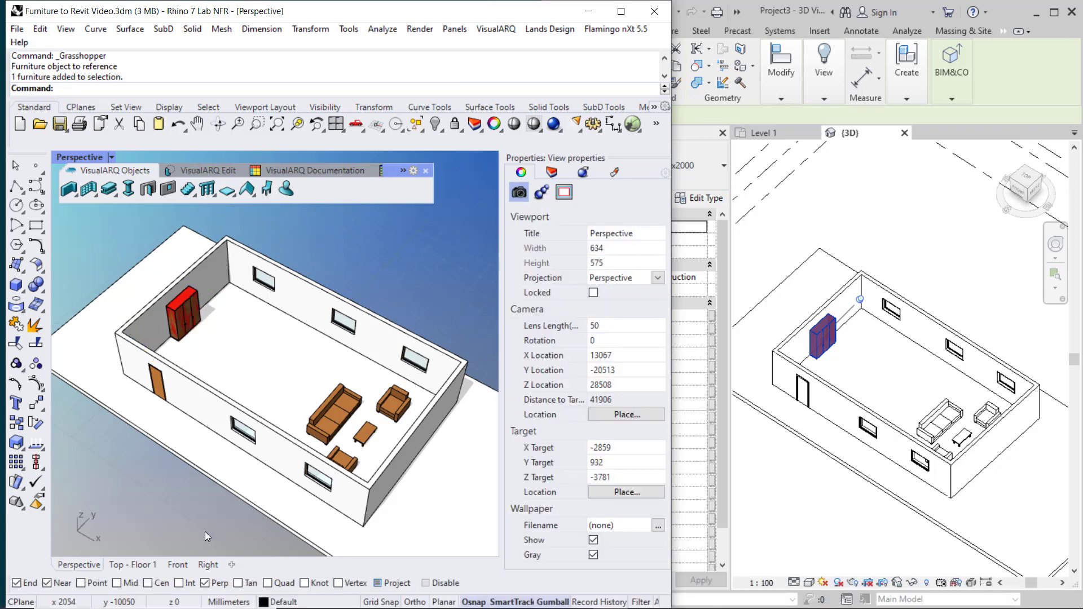
- Reopen Grasshopper and place a Define Shared Parameter component above Add DirectShapeType
text(Grasshopper)
key(Return)
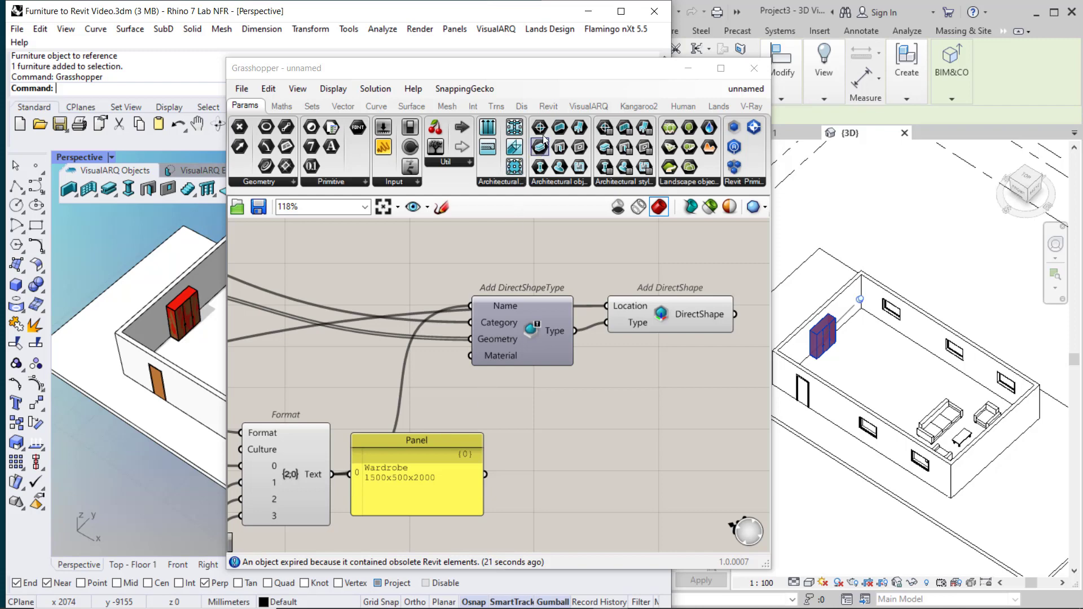
click(549, 106)
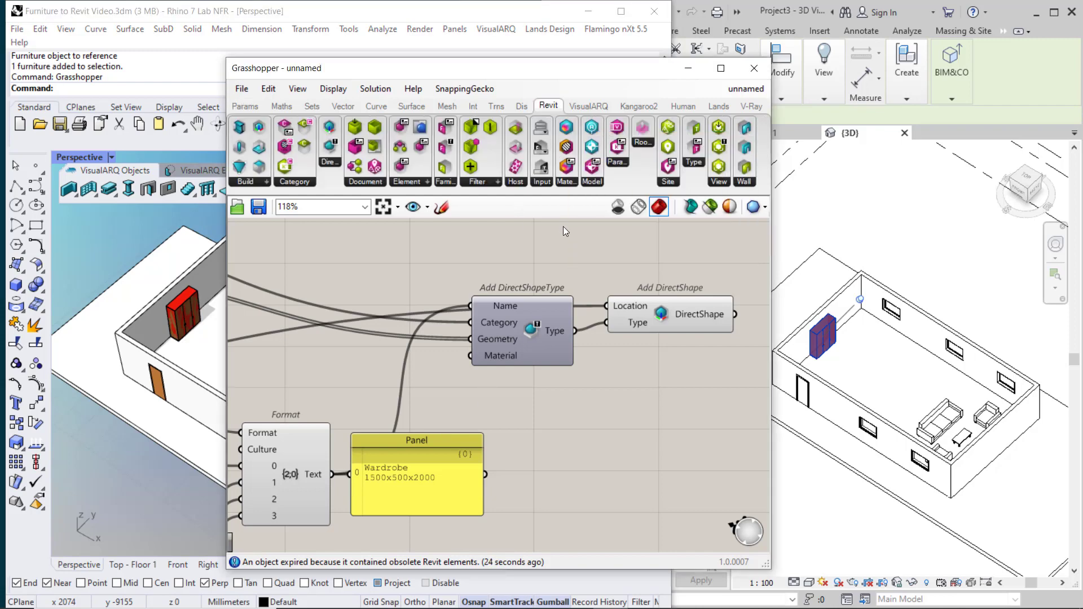
click(616, 162)
scroll(591, 428, down, 4)
scroll(570, 383, up, 2)
drag(591, 427, 539, 320)
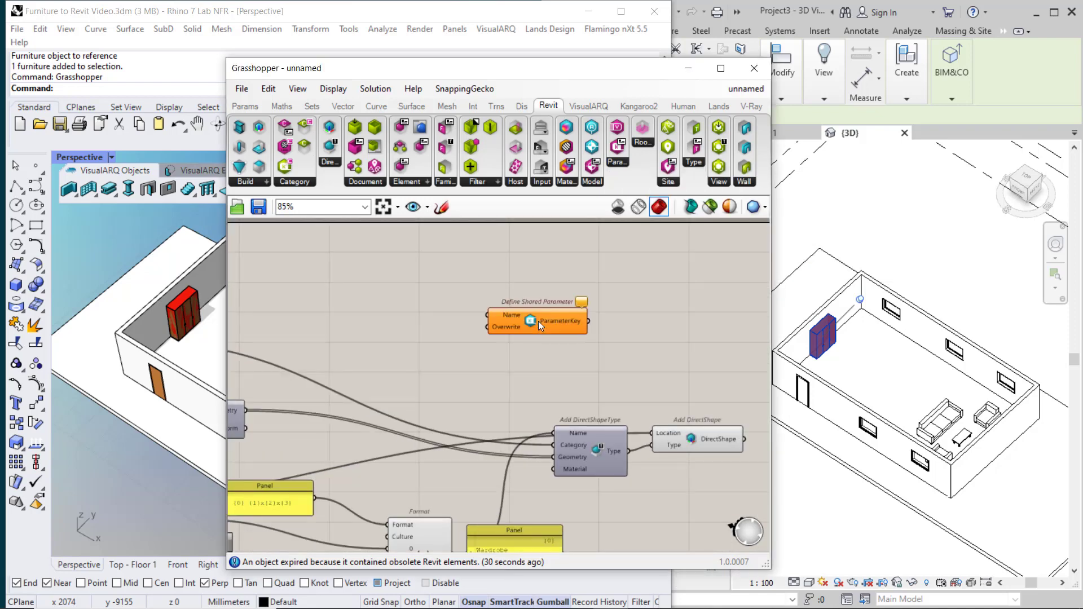
right_drag(512, 334, 565, 308)
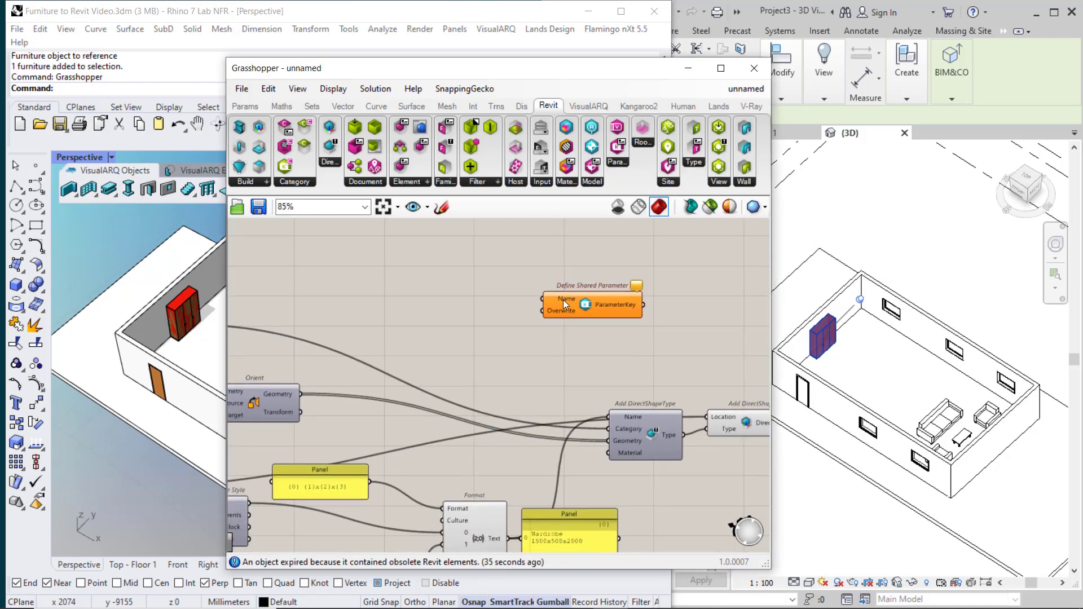
- Place a VisualARQ Property Names component and connect the Furniture parameter to its Object input
click(600, 107)
click(726, 184)
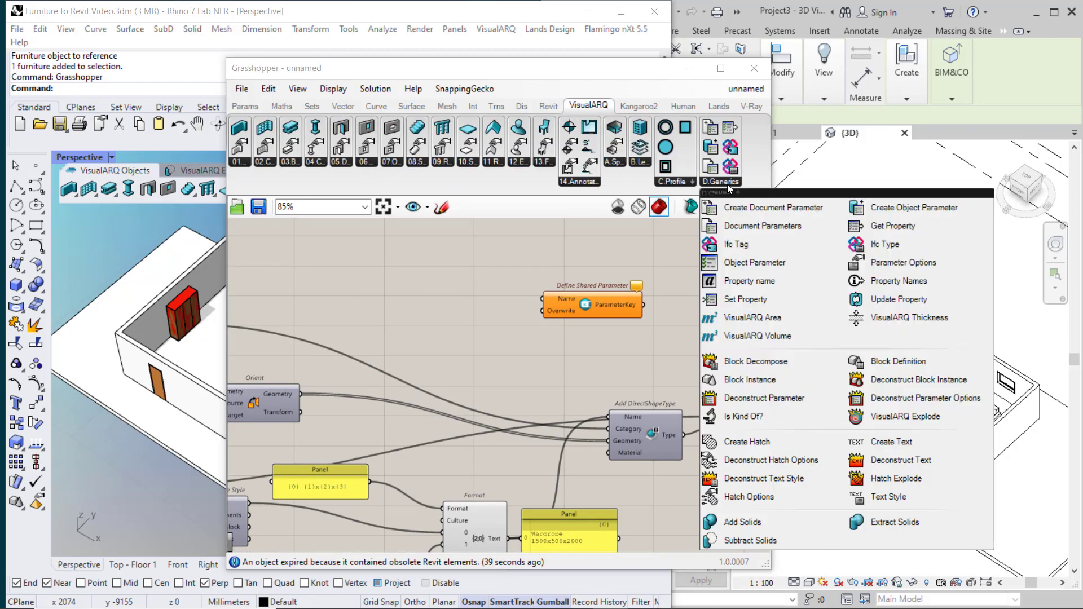
drag(872, 281, 373, 286)
right_drag(404, 293, 506, 323)
drag(265, 389, 636, 279)
right_drag(642, 284, 483, 333)
scroll(483, 334, up, 1)
drag(480, 326, 344, 289)
- Add a panel fed by the Properties output of Property Names and move it above that component
click(246, 106)
drag(383, 147, 505, 300)
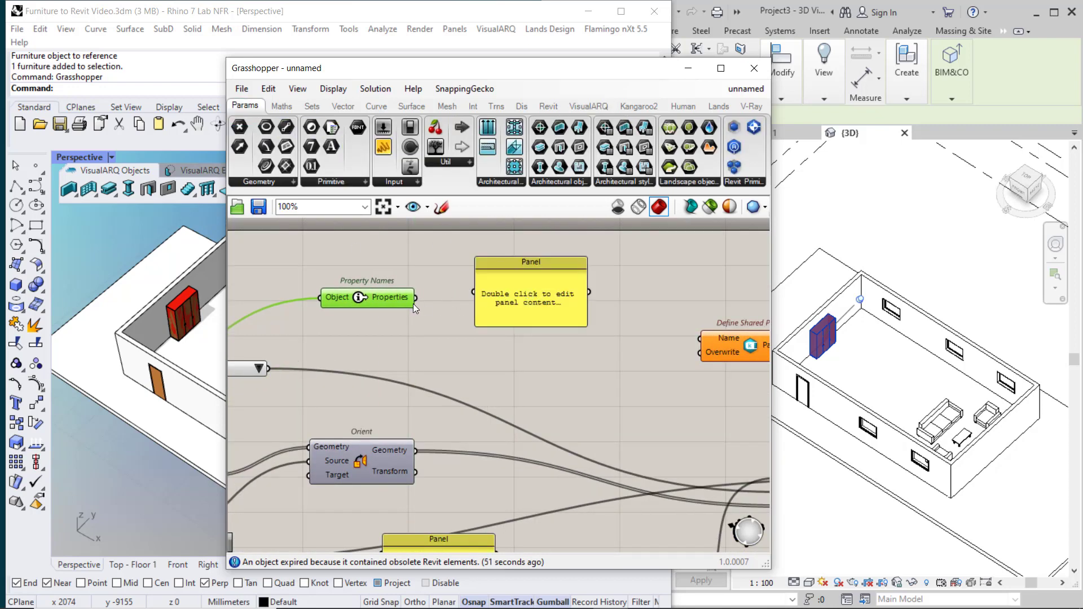
drag(416, 298, 527, 489)
scroll(540, 429, up, 2)
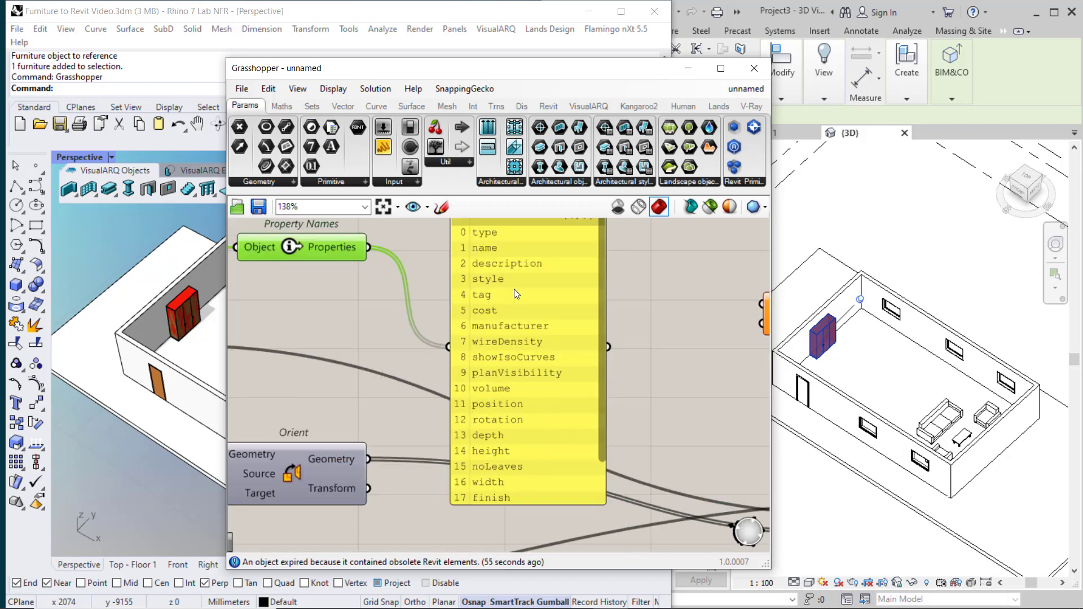
scroll(510, 446, down, 4)
drag(506, 432, 497, 287)
scroll(496, 299, up, 3)
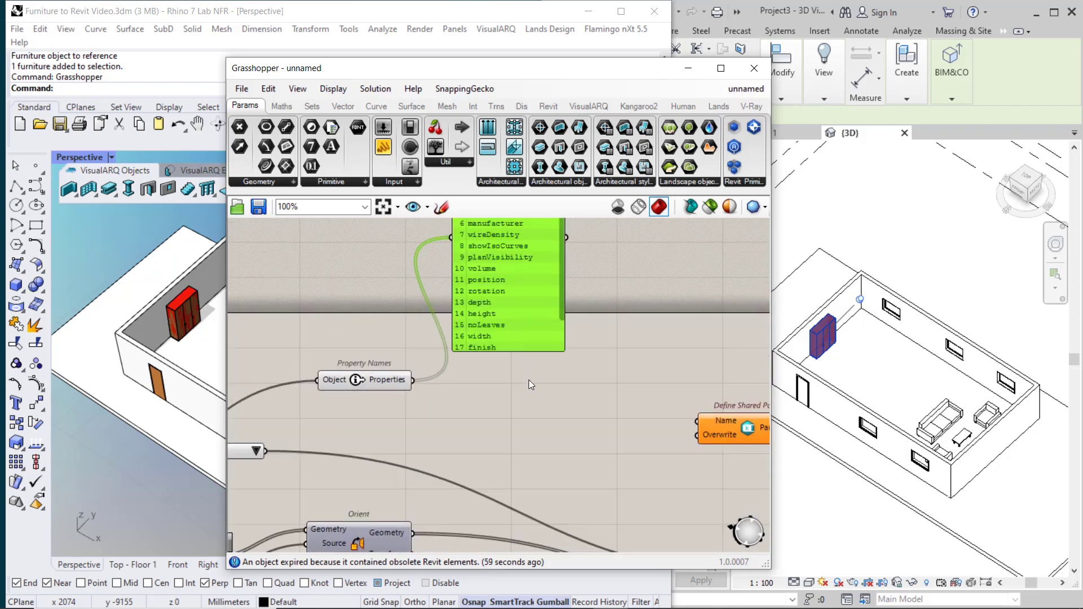
click(529, 378)
- Connect the Properties output to the Name input of Define Shared Parameter and enable its Overwrite input
drag(288, 314, 572, 354)
scroll(570, 375, up, 2)
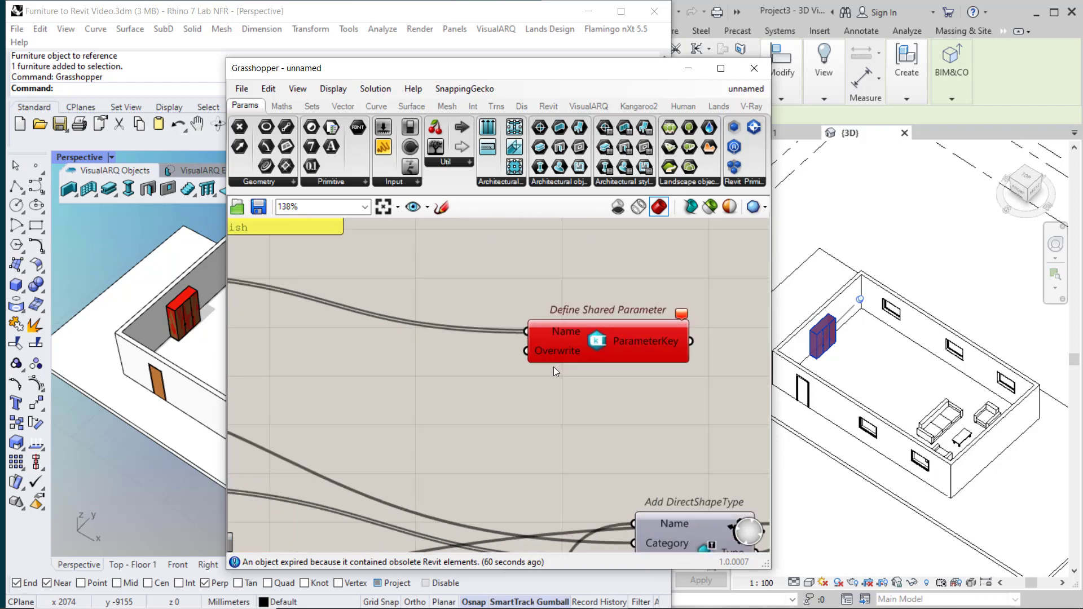
right_click(548, 352)
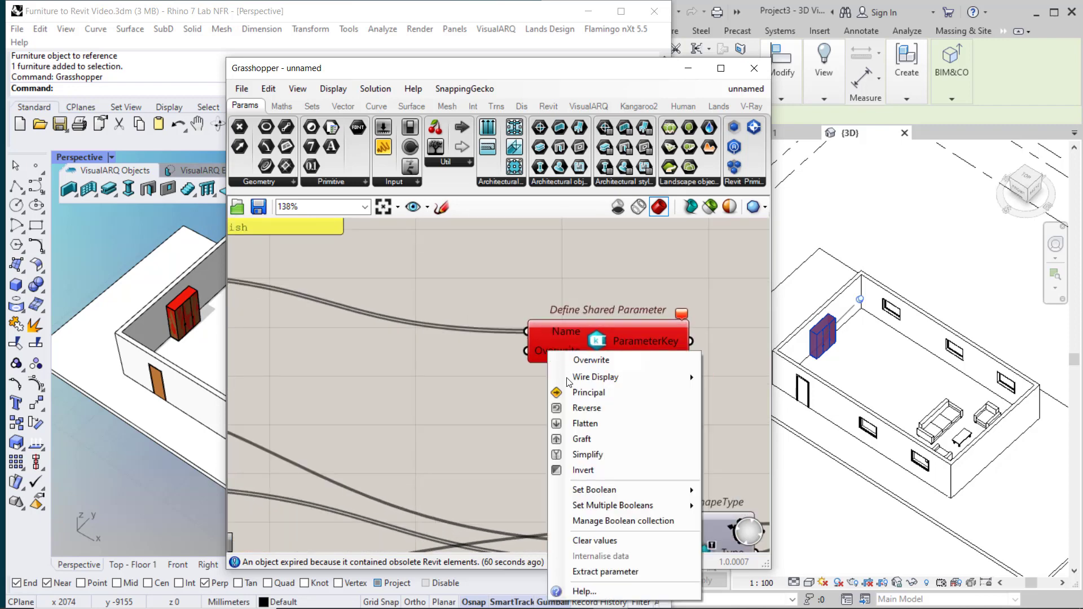
mouse_move(638, 490)
click(712, 506)
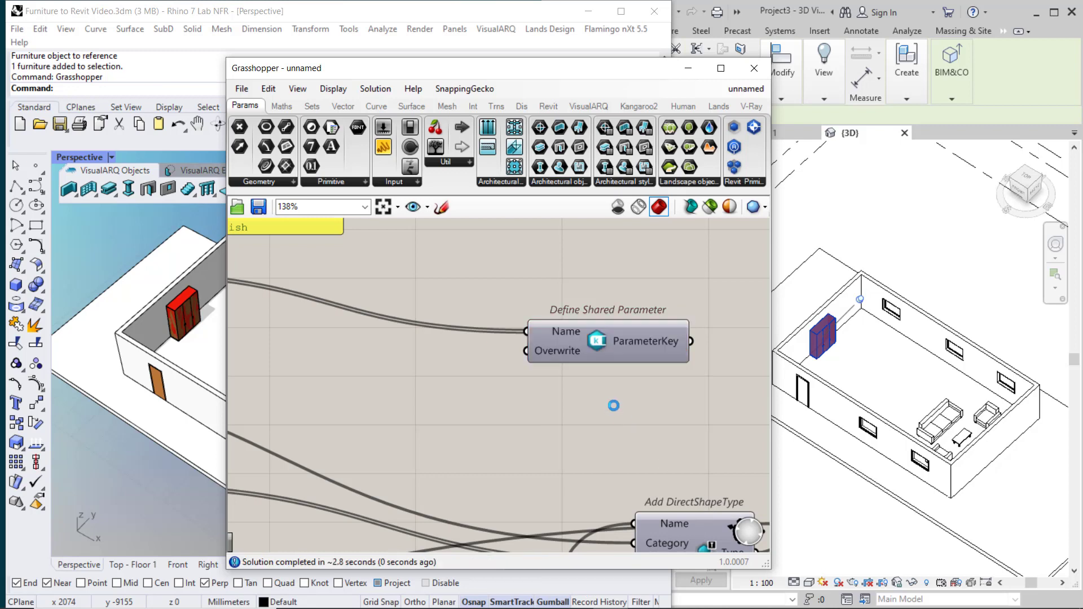
scroll(526, 378, down, 1)
right_drag(545, 377, 432, 355)
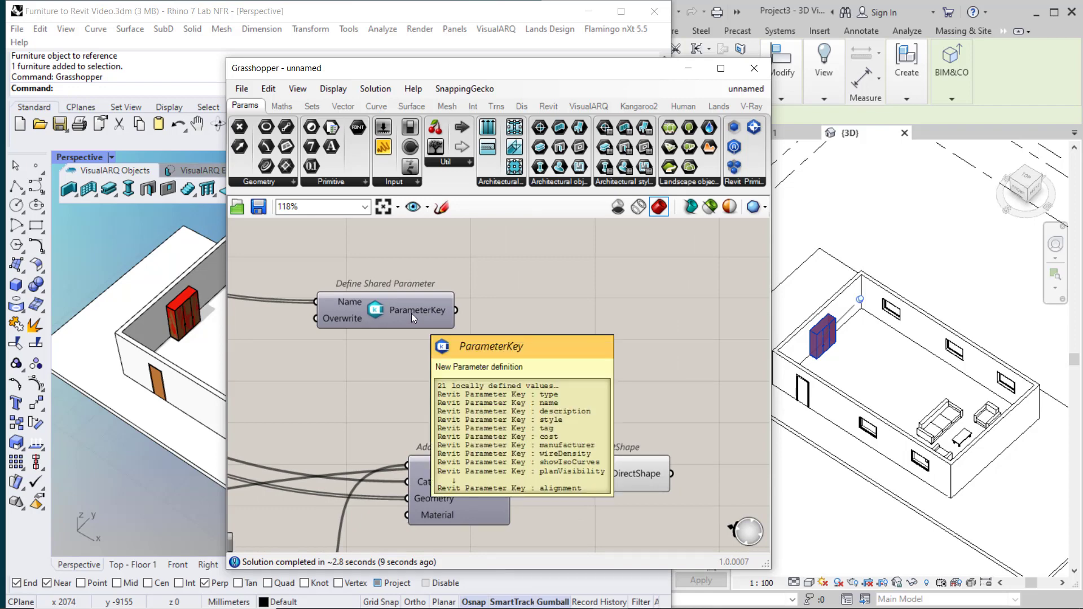
mouse_move(425, 326)
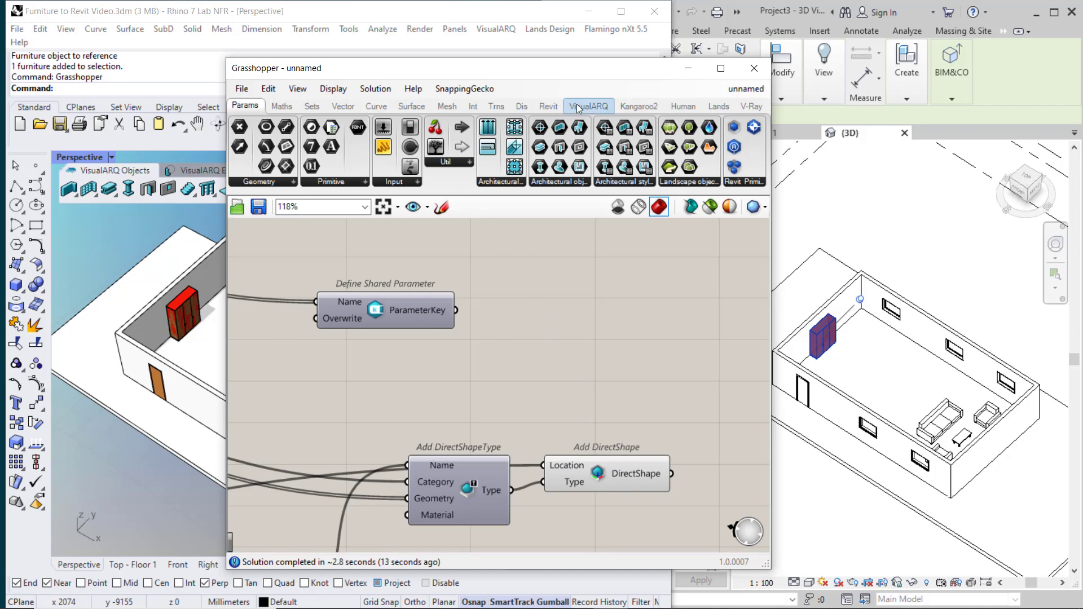
- Place a Set Element Parameter component to the right of Define Shared Parameter
click(548, 105)
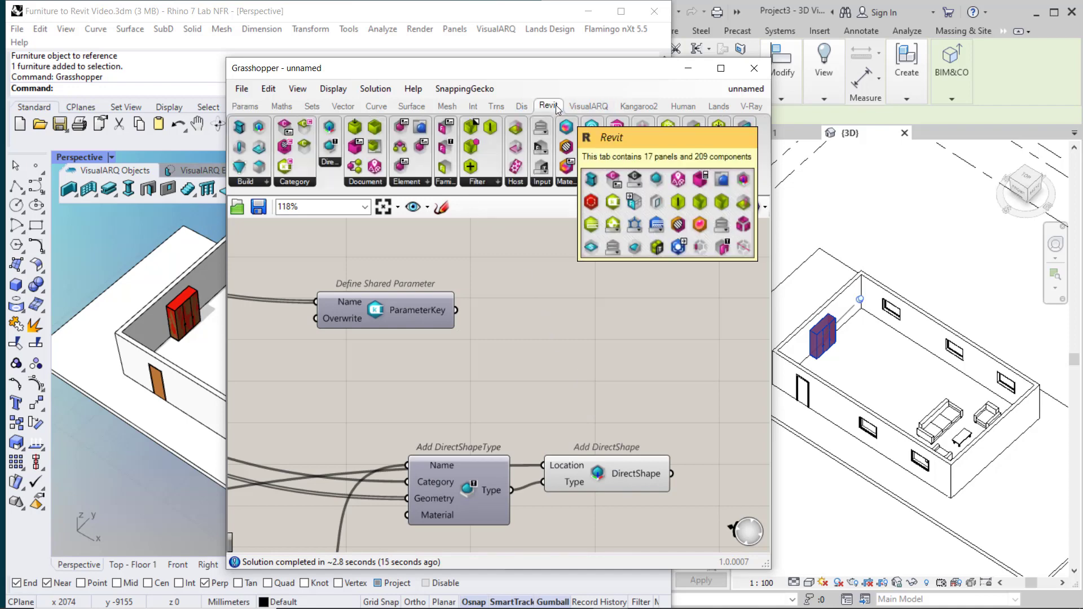
click(414, 182)
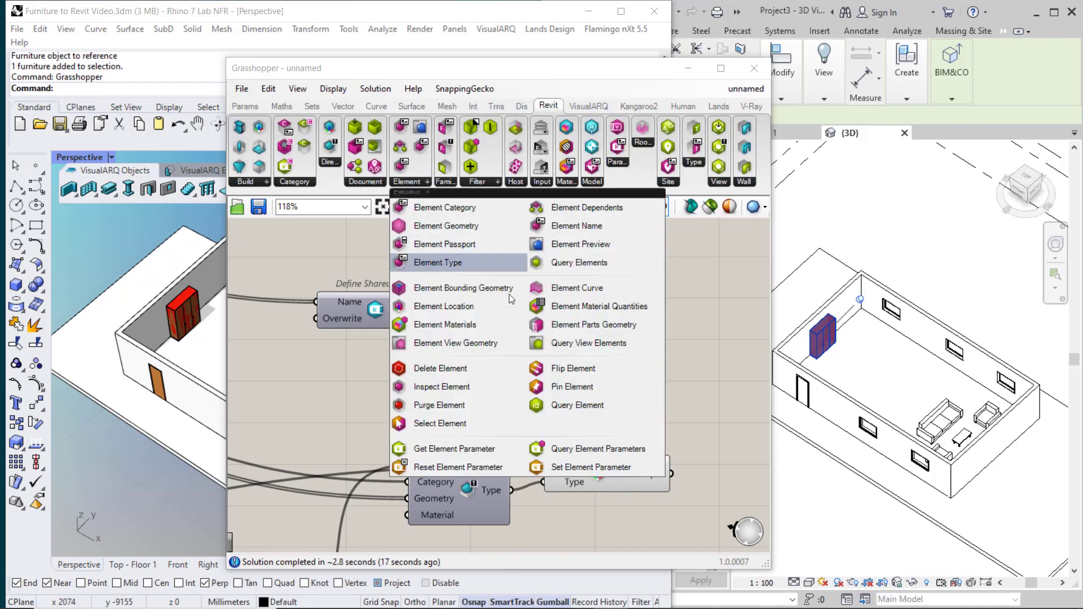
drag(567, 466, 641, 357)
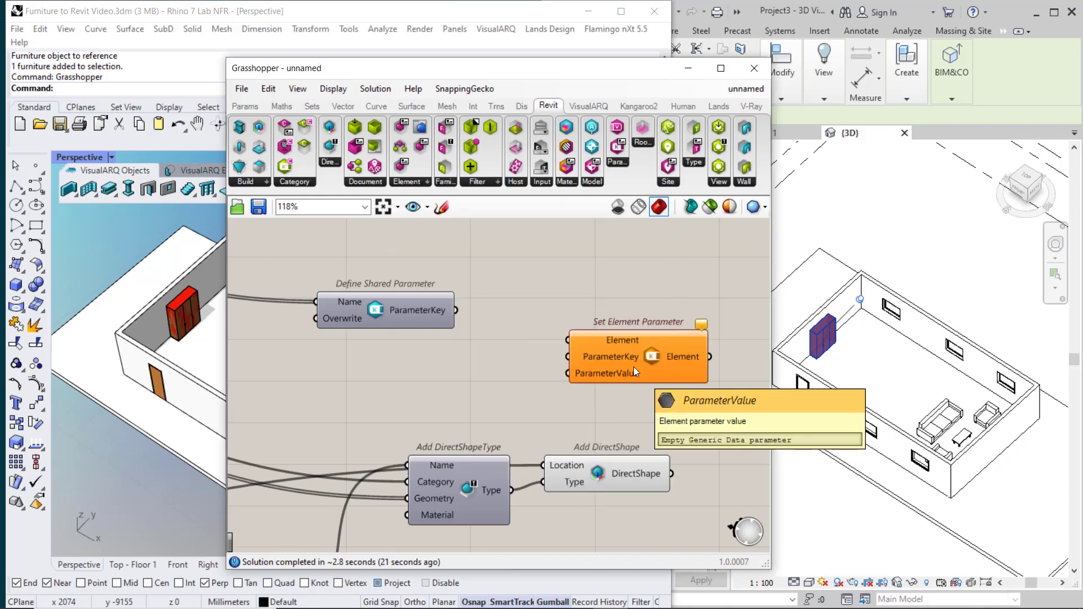
right_drag(601, 315, 504, 290)
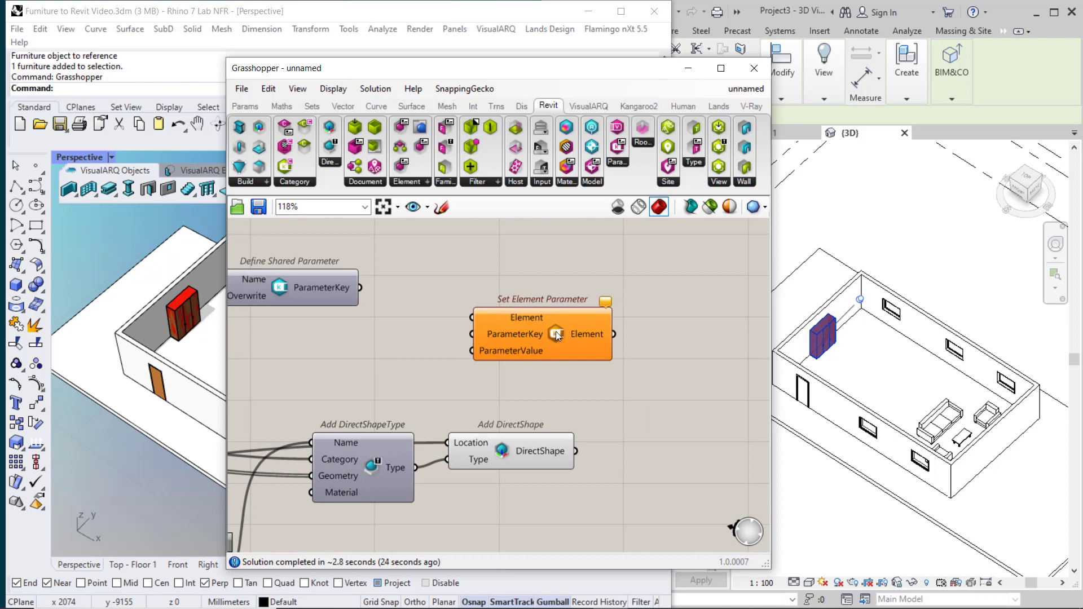
drag(526, 316, 625, 329)
- Connect DirectShape to the Element input and ParameterKey to the ParameterKey input of Set Element Parameter
drag(576, 451, 572, 330)
click(472, 343)
drag(359, 287, 572, 346)
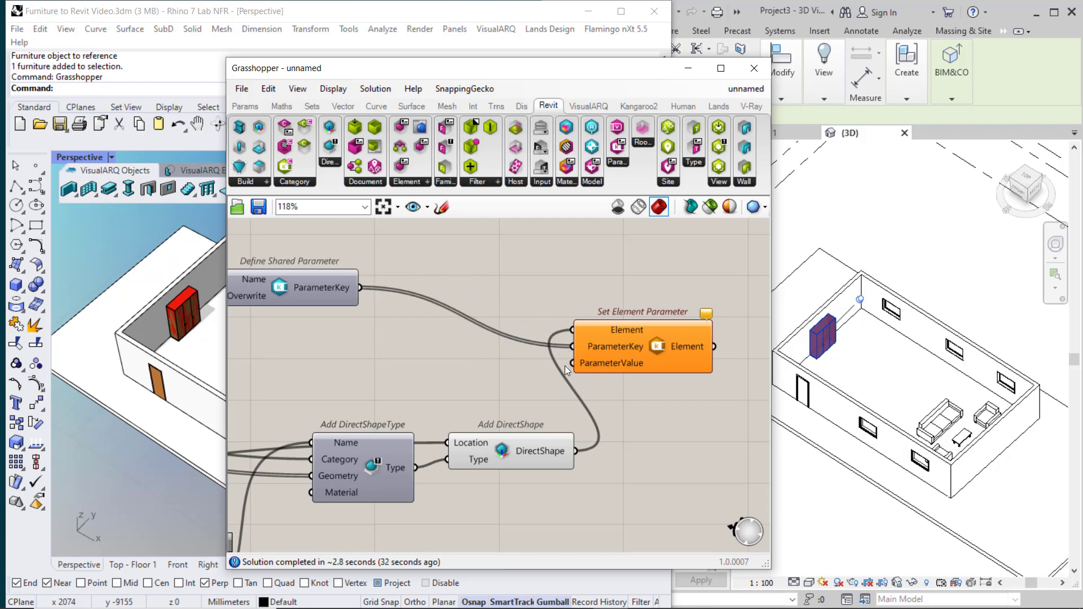
- Place a VisualARQ Get Property component between Property Names and Define Shared Parameter
scroll(565, 366, down, 3)
right_drag(527, 363, 574, 335)
right_drag(506, 337, 576, 340)
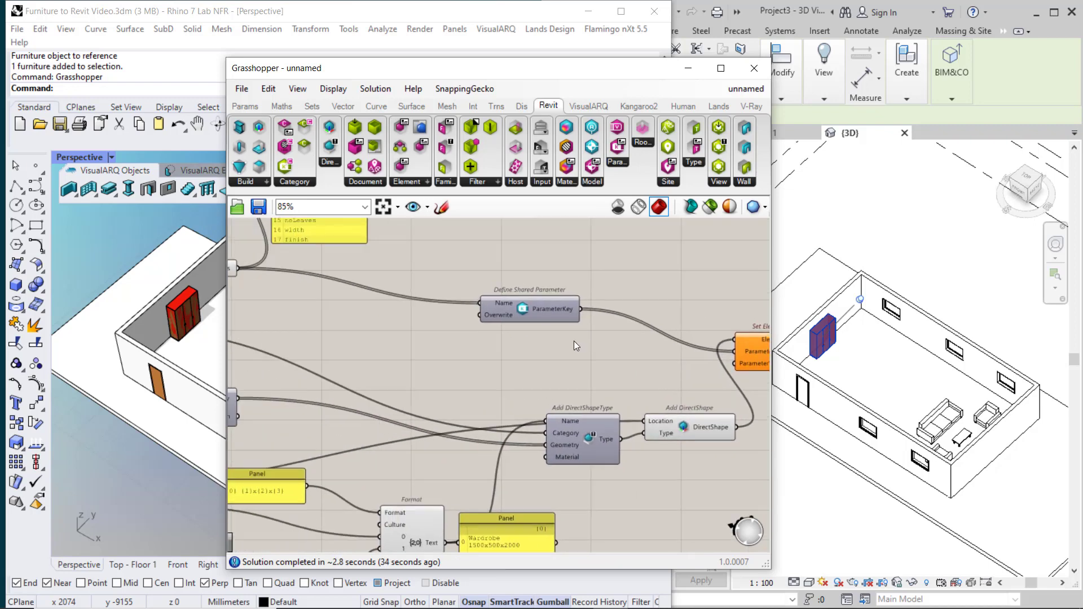
scroll(573, 344, down, 2)
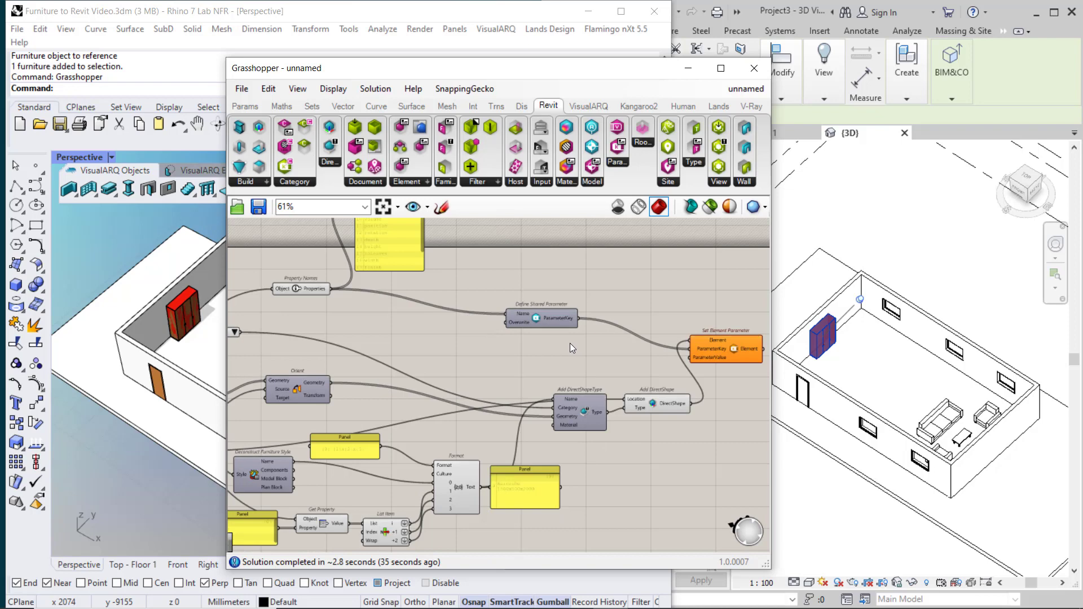
click(598, 106)
click(712, 182)
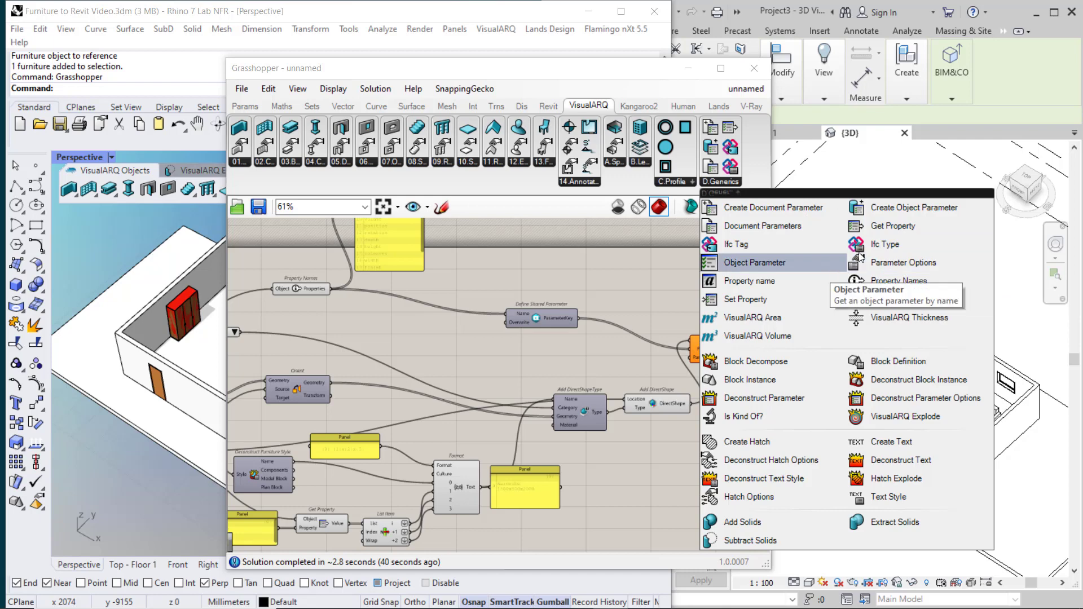
click(871, 225)
scroll(415, 317, up, 2)
- Connect the Furniture parameter to Get Property's Object input and the Properties output to its Property input
right_drag(408, 337, 538, 347)
scroll(538, 347, down, 2)
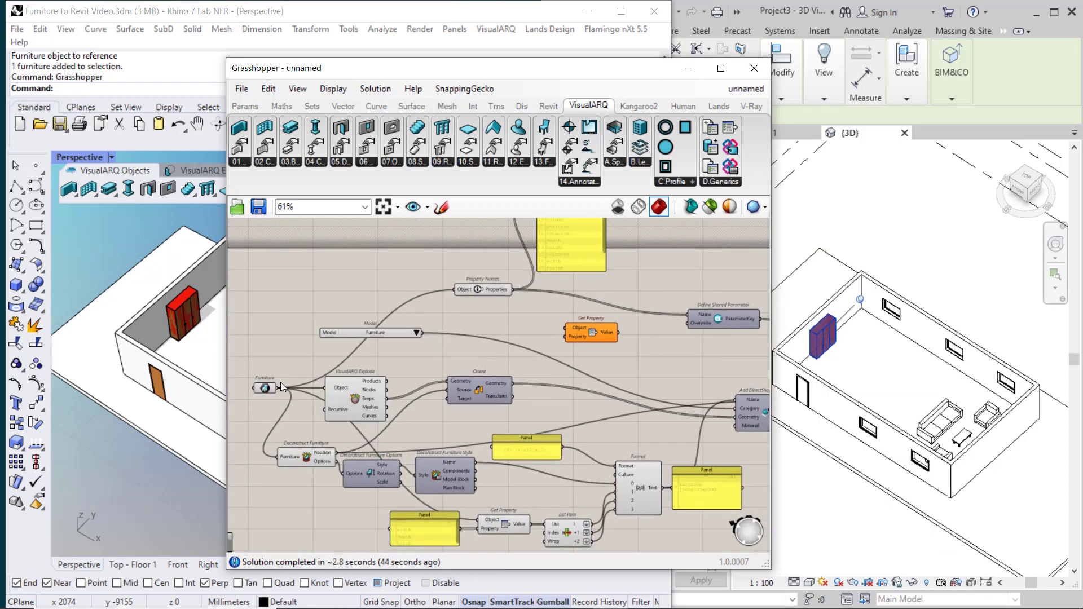
drag(276, 388, 566, 328)
scroll(581, 317, up, 2)
right_drag(580, 317, 473, 312)
drag(370, 275, 455, 352)
scroll(459, 352, down, 2)
right_drag(438, 317, 414, 367)
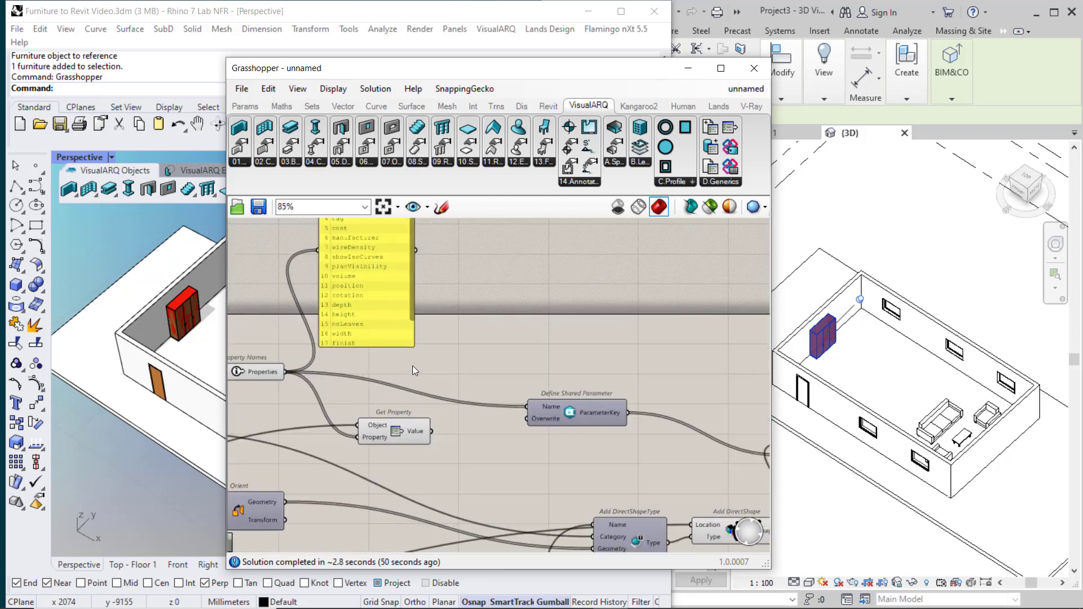
- Place a Panel beside the property-names panel and connect Get Property's Value output to it
scroll(414, 364, up, 2)
click(246, 106)
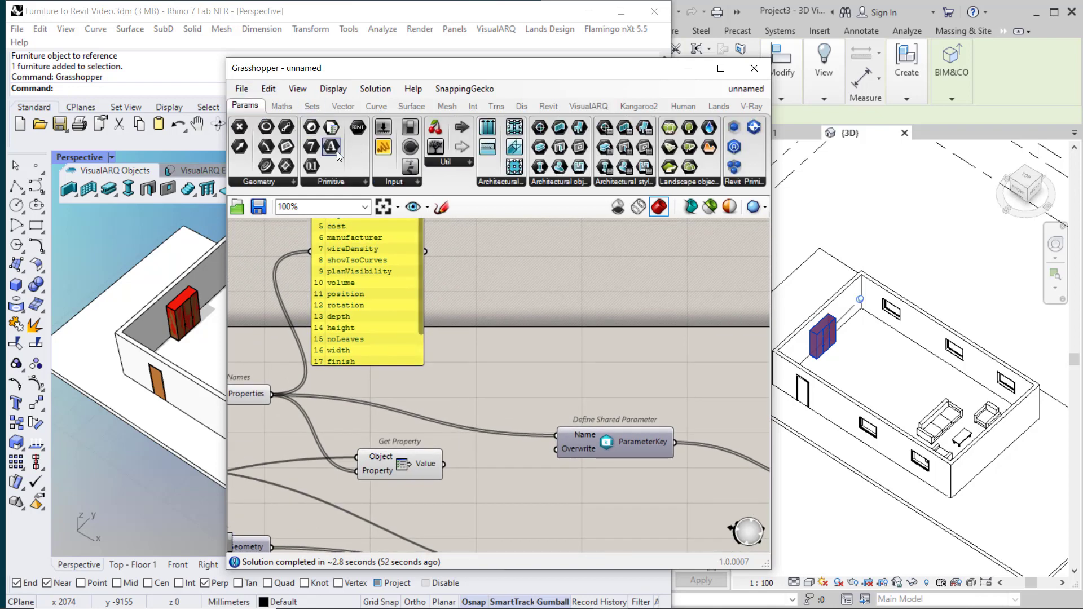
drag(383, 147, 519, 274)
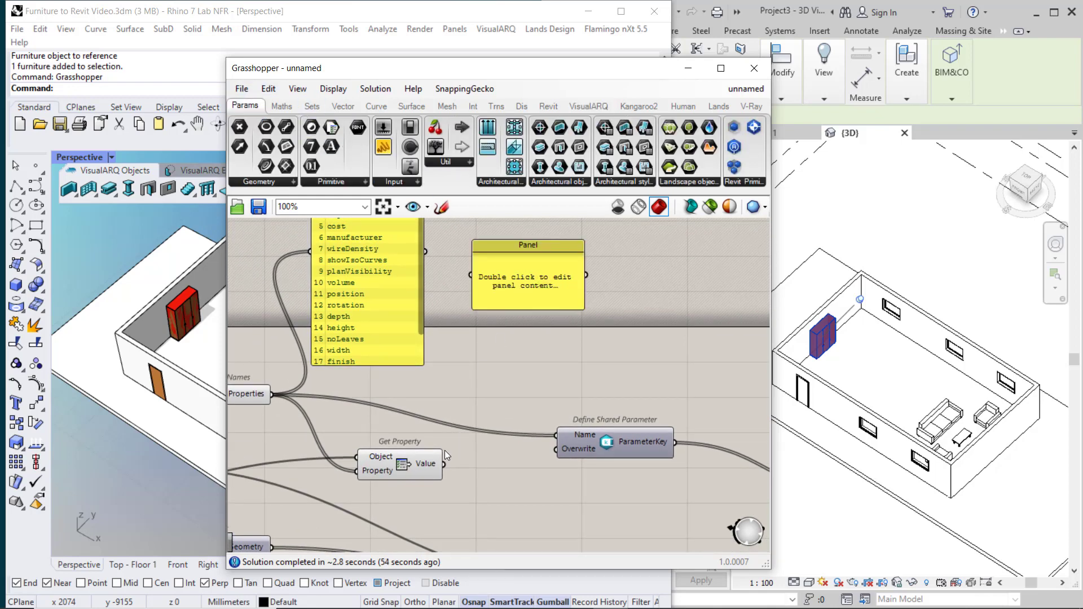
drag(458, 400, 470, 275)
- Align the values panel with the top of the property-names panel and extend it to the same height
right_drag(532, 260, 517, 343)
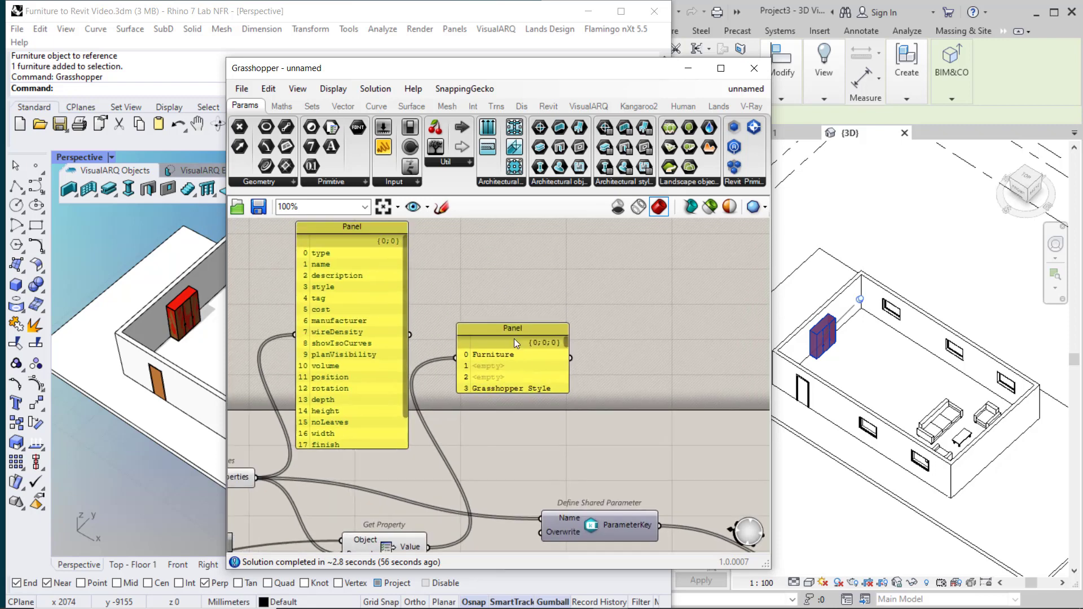
drag(512, 323, 512, 221)
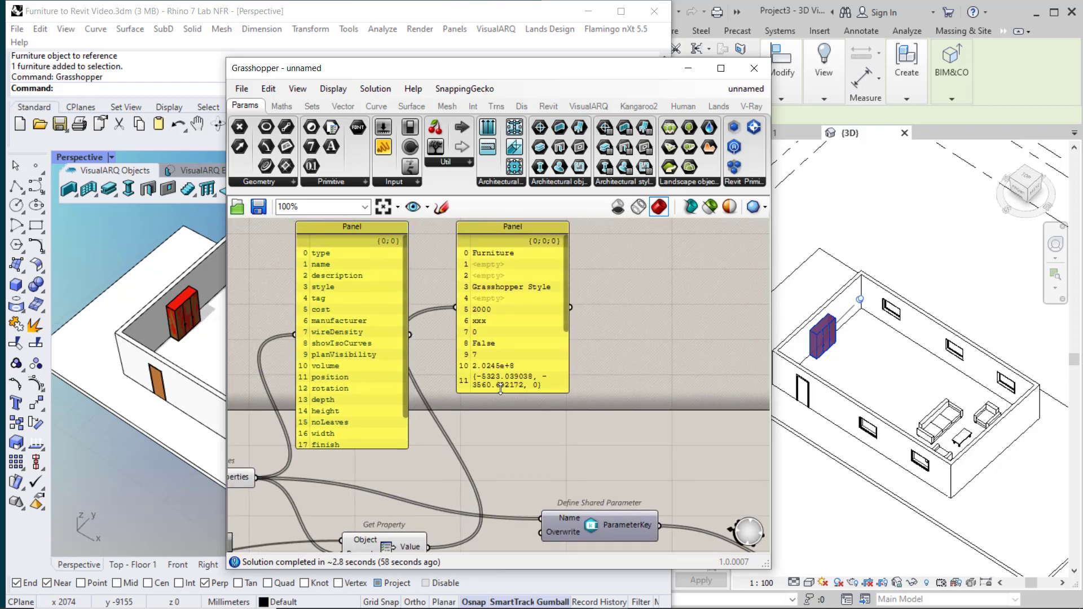
drag(494, 394, 491, 450)
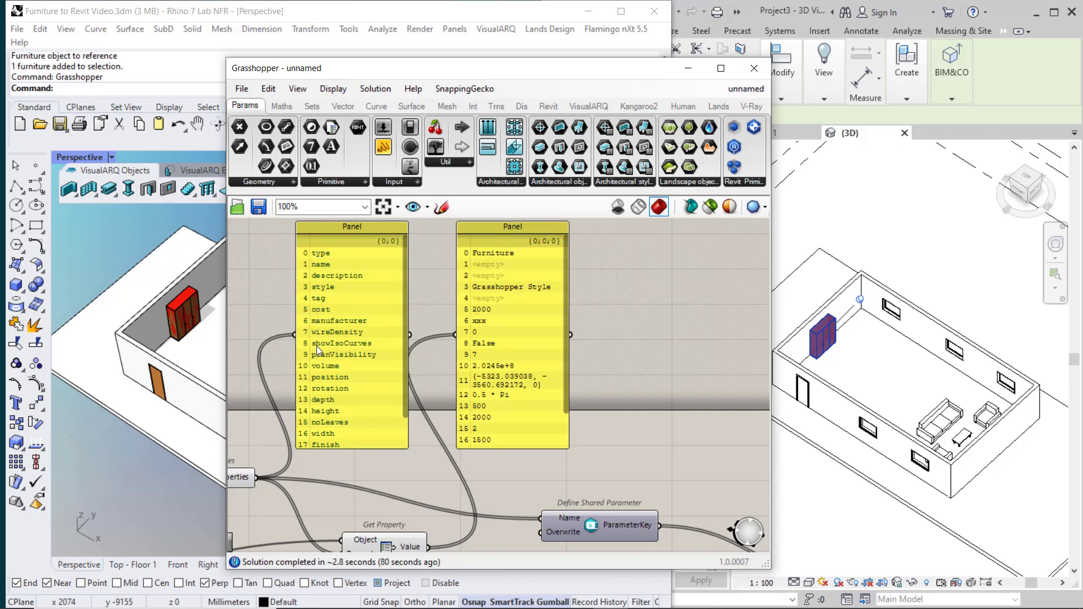
- Connect Get Property's Value output to the ParameterValue input of Set Element Parameter
scroll(592, 364, down, 2)
right_drag(564, 333, 496, 316)
drag(326, 391, 673, 431)
right_drag(715, 463, 486, 425)
scroll(505, 394, up, 2)
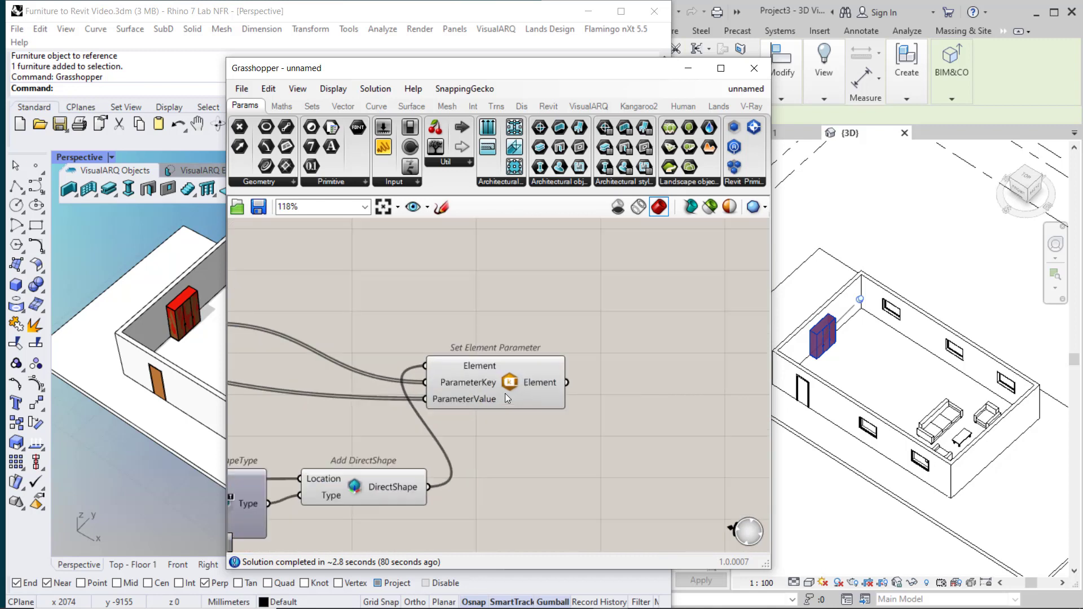
- Place a Create Set component after Set Element Parameter and feed the Element output into its List input
click(509, 383)
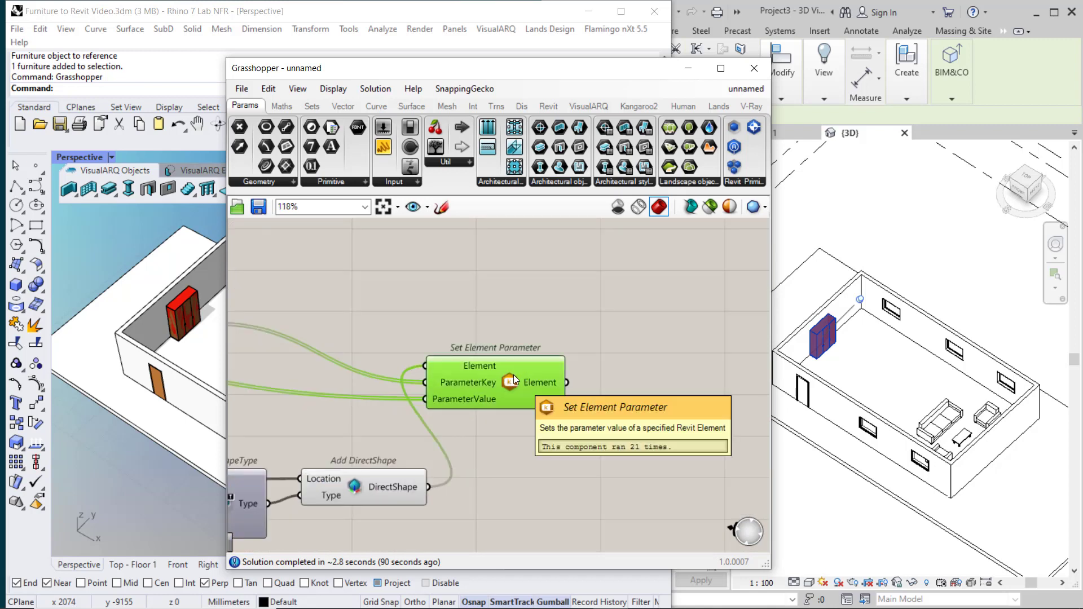
mouse_move(551, 383)
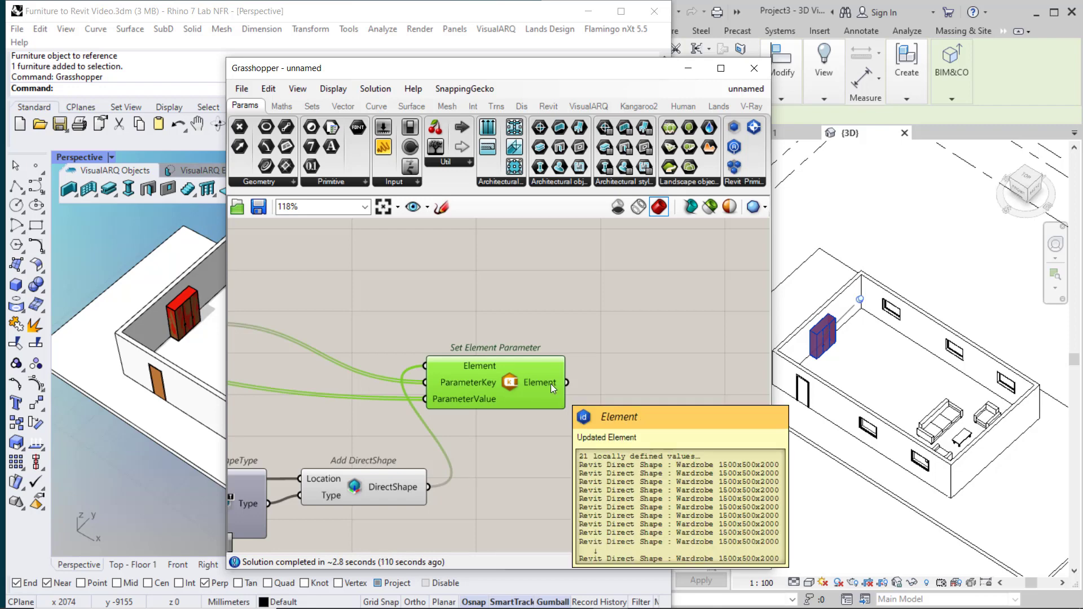
double_click(644, 364)
text(create set)
click(635, 348)
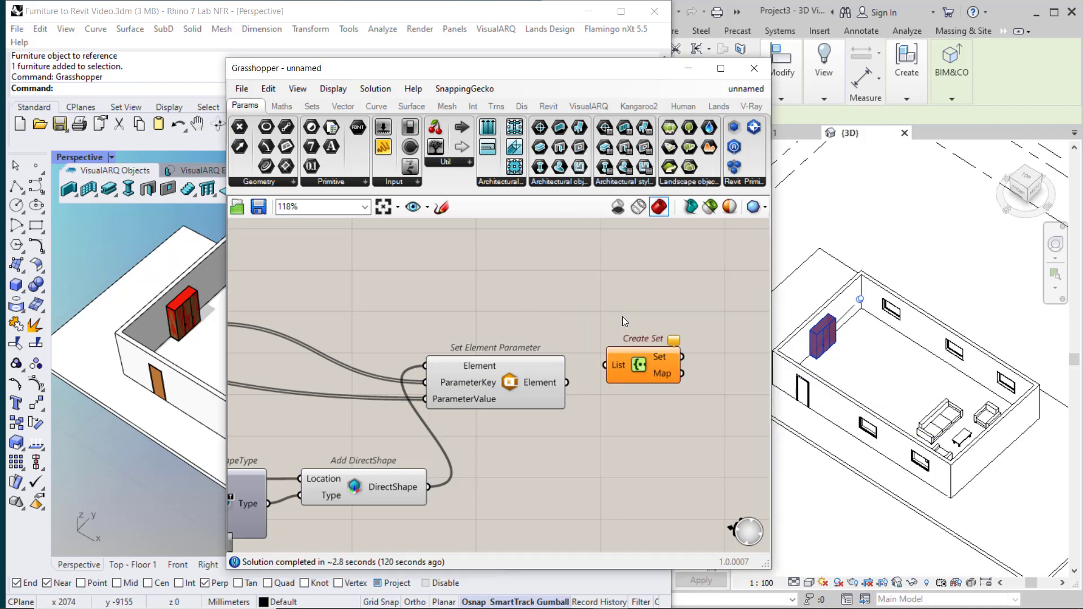
drag(567, 384, 628, 383)
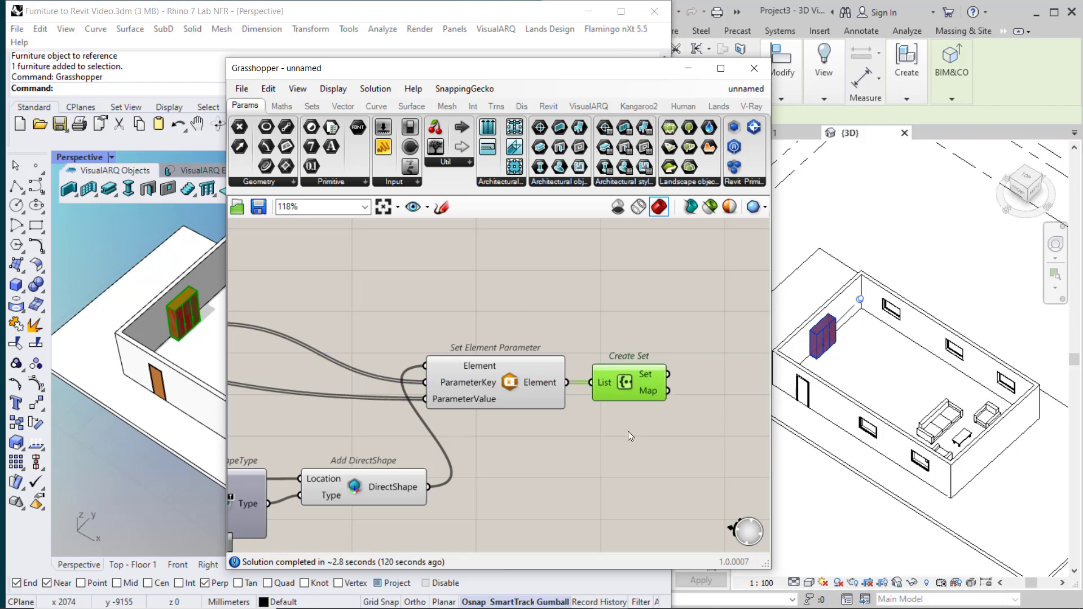
click(626, 431)
- Switch to Revit and select the wardrobe to examine its transferred Data parameters
click(822, 337)
click(826, 406)
click(823, 341)
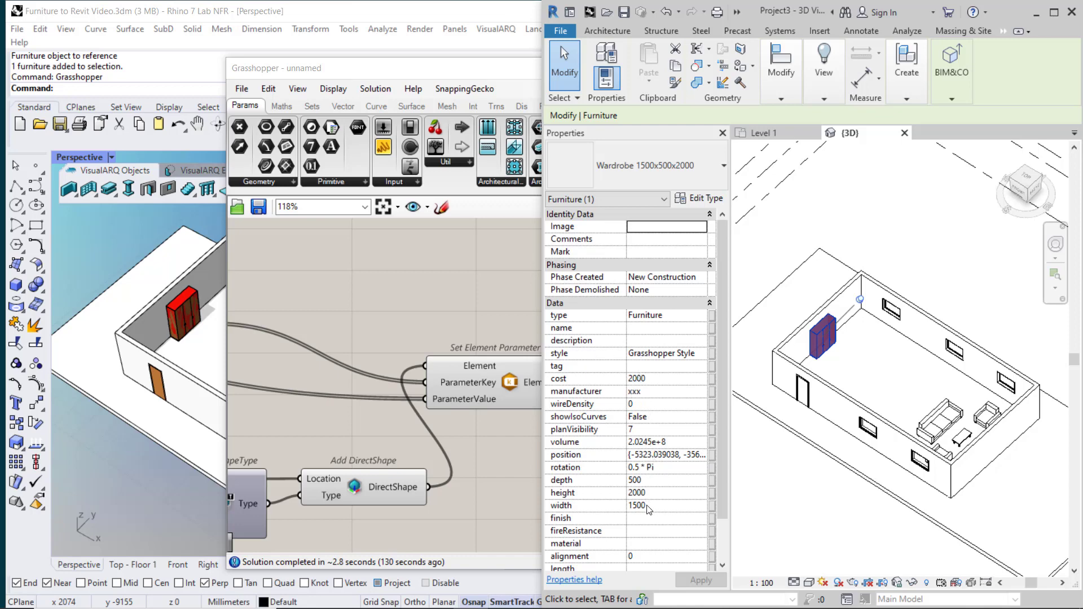
- Back in Grasshopper, place a VisualARQ Pipeline above the Furniture parameter and set its type filter to furniture
click(502, 444)
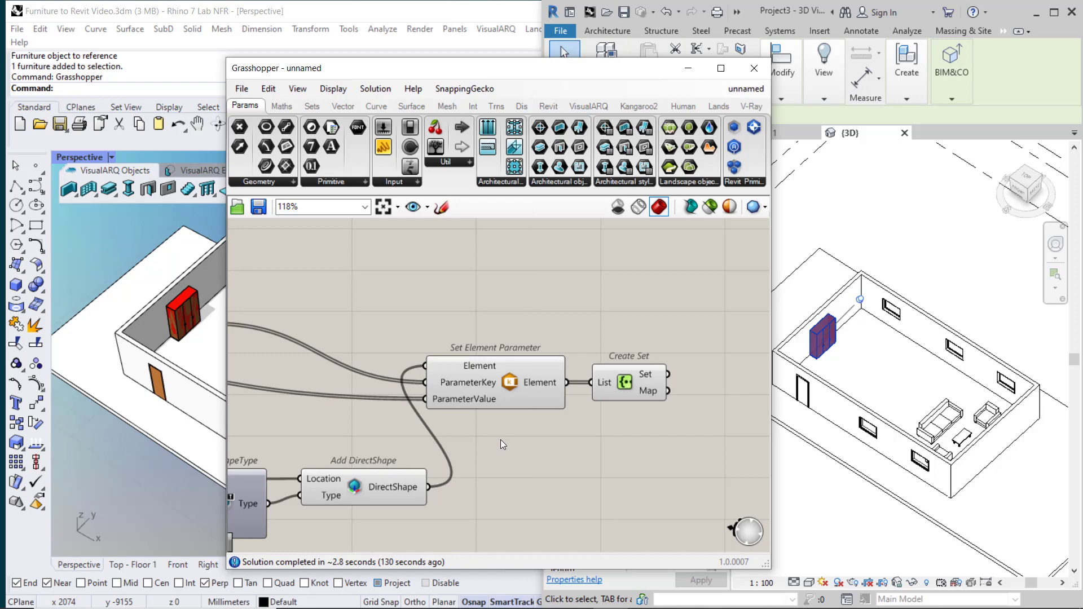
scroll(523, 378, down, 8)
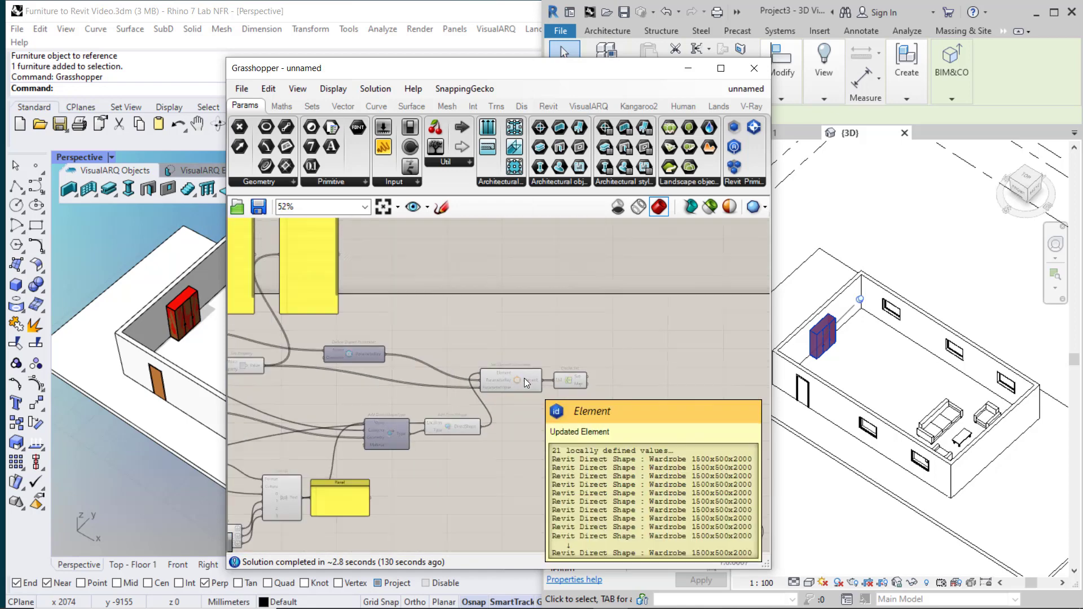
scroll(418, 395, up, 8)
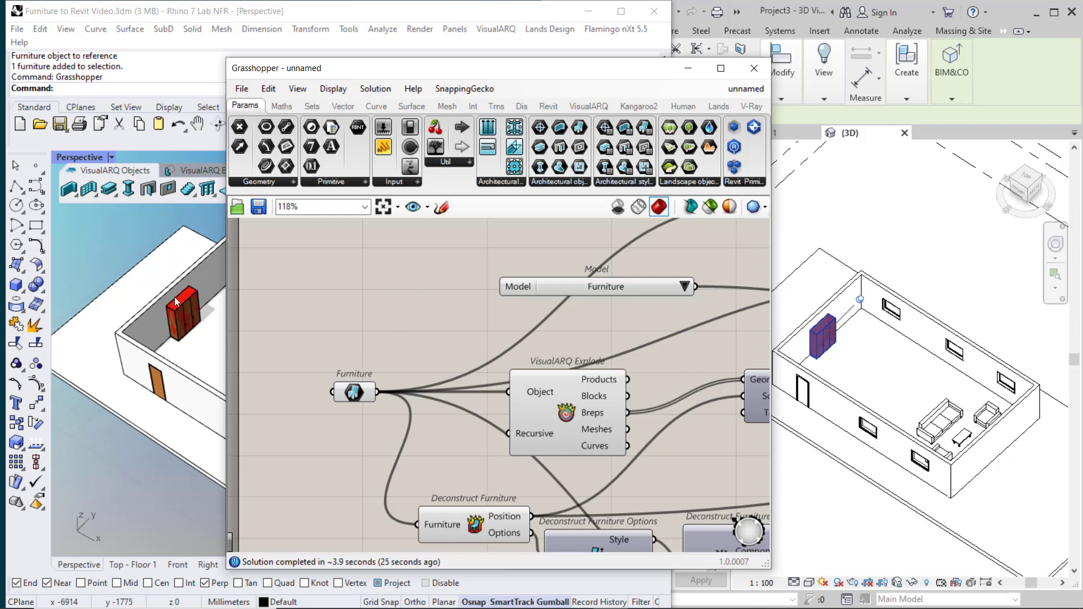
click(544, 181)
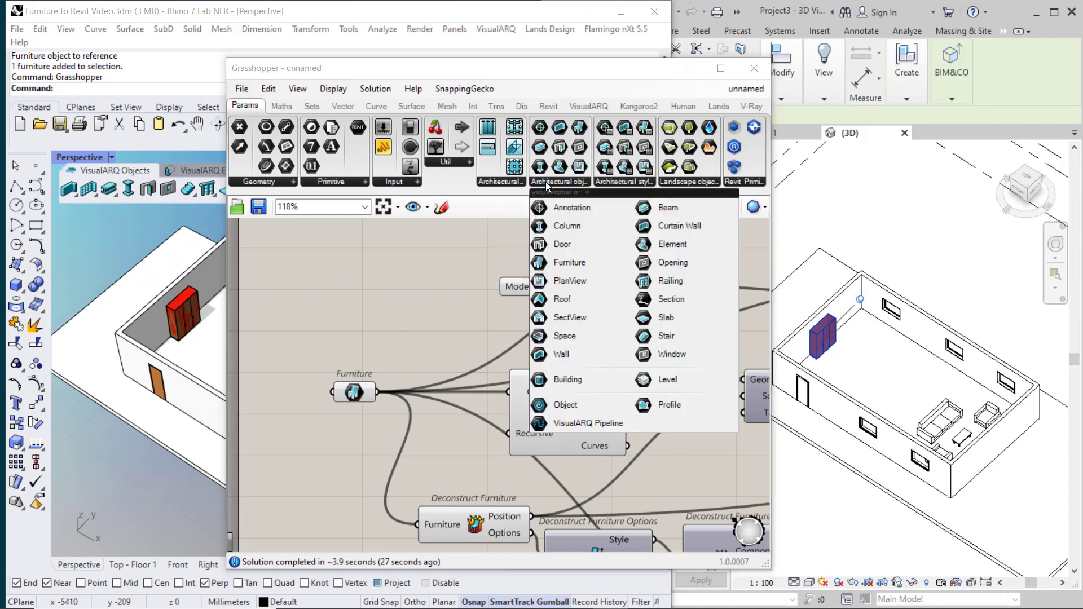
drag(573, 422, 408, 333)
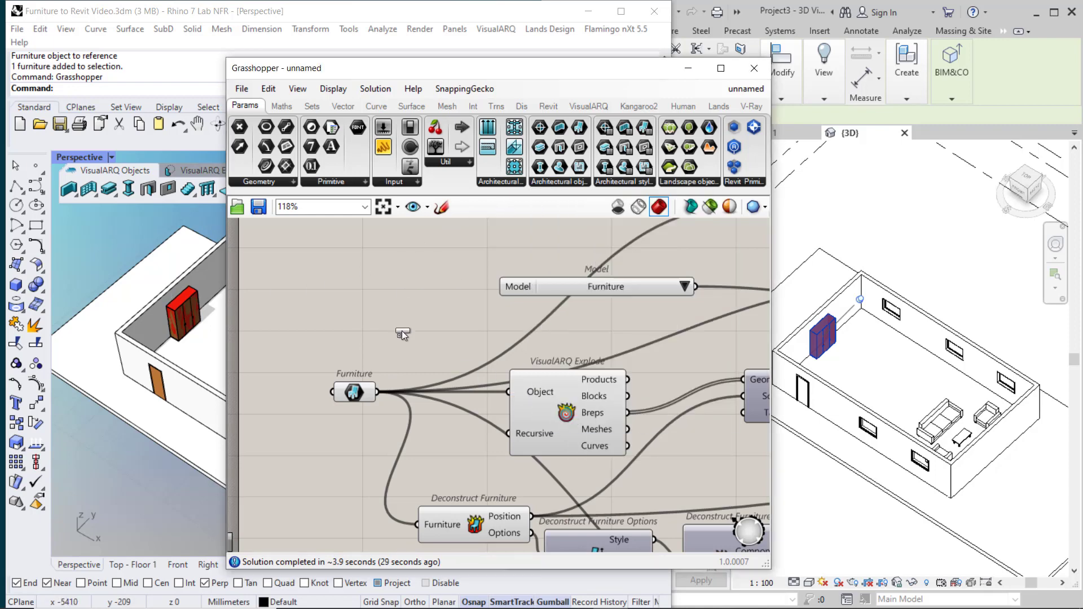
drag(326, 292, 326, 291)
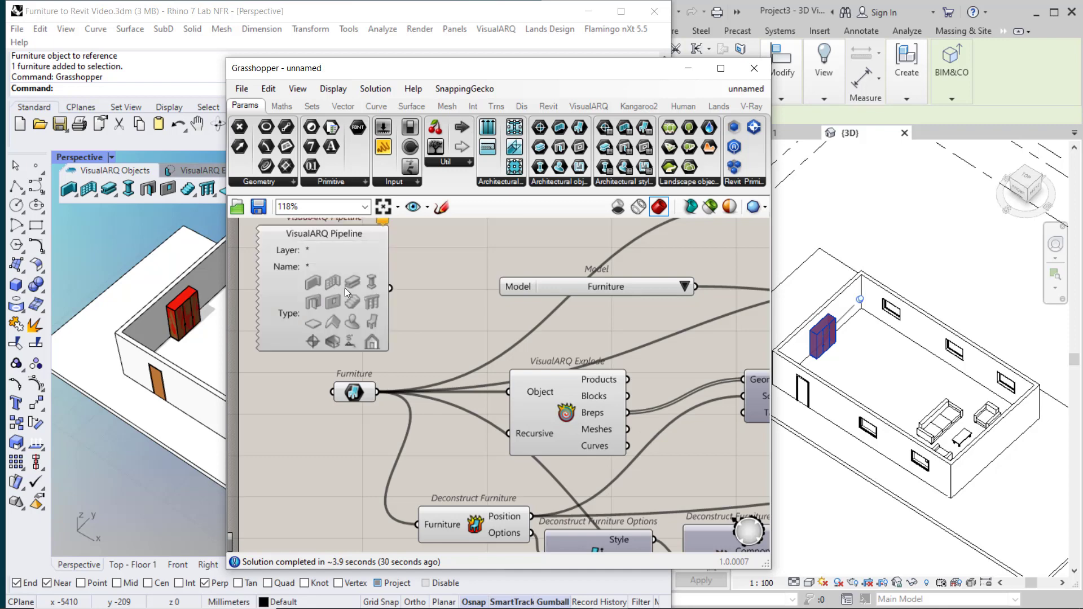
click(374, 323)
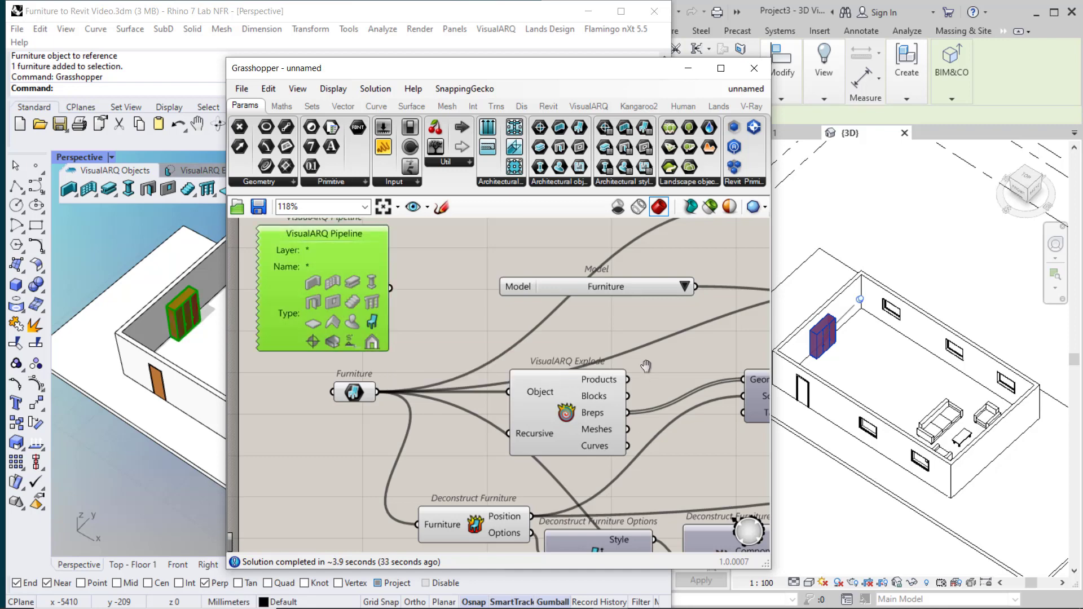
- Graft the Object input of the Property Names component
scroll(649, 366, down, 2)
right_drag(517, 400, 543, 354)
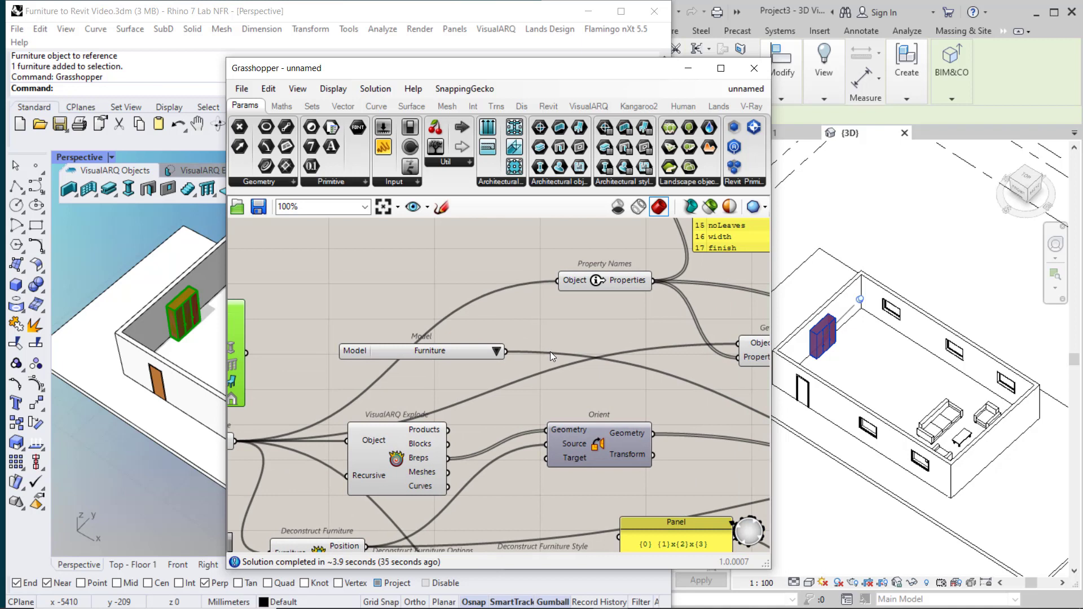
right_click(567, 280)
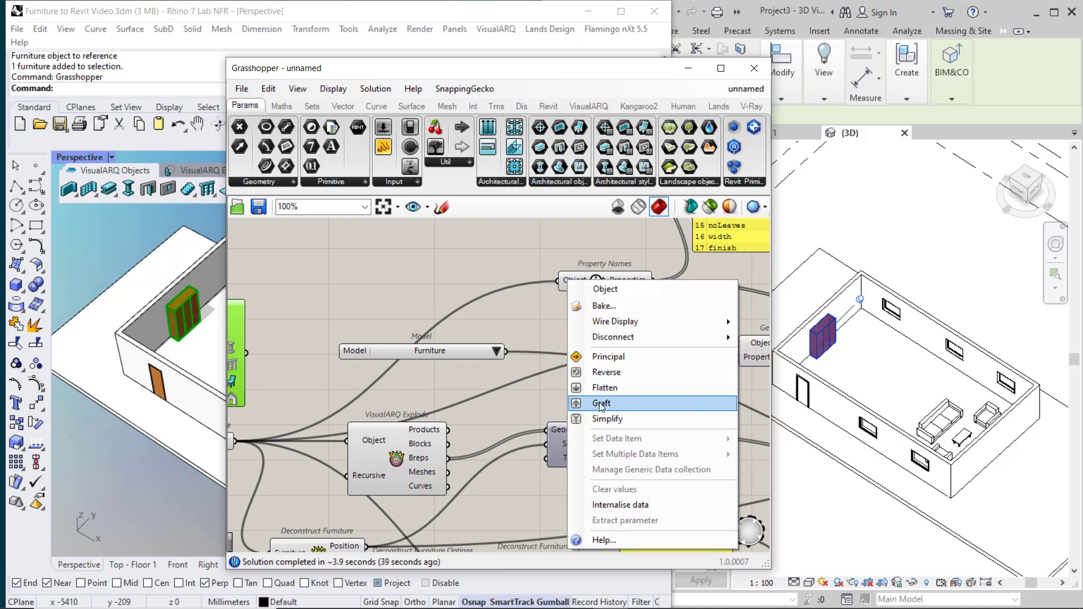
key(Escape)
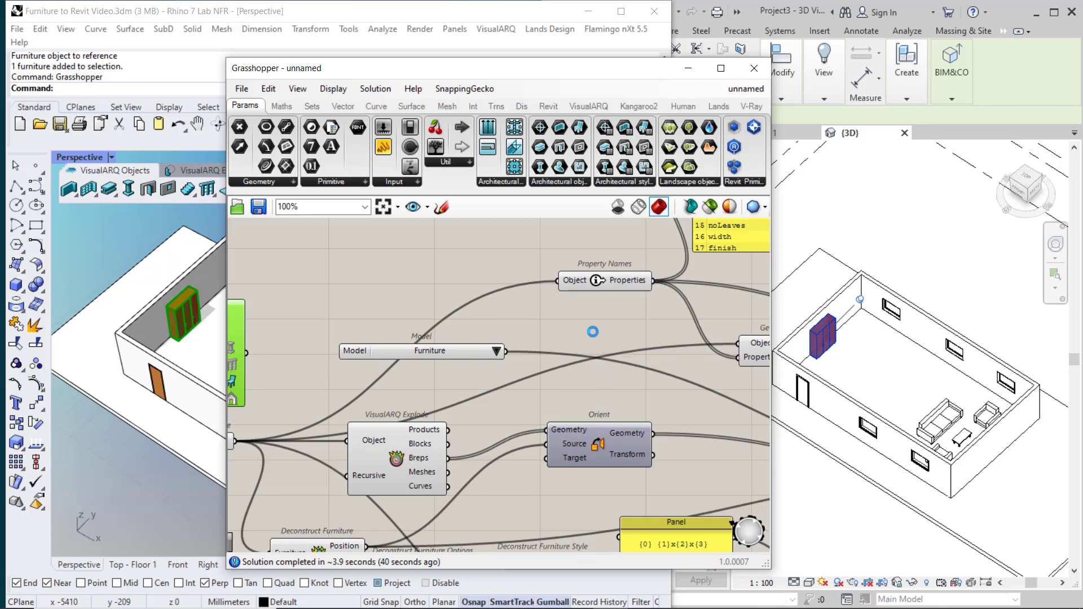
- Try grafting the Location input of Add DirectShape and remove the graft again
right_drag(638, 382, 406, 327)
scroll(422, 357, down, 1)
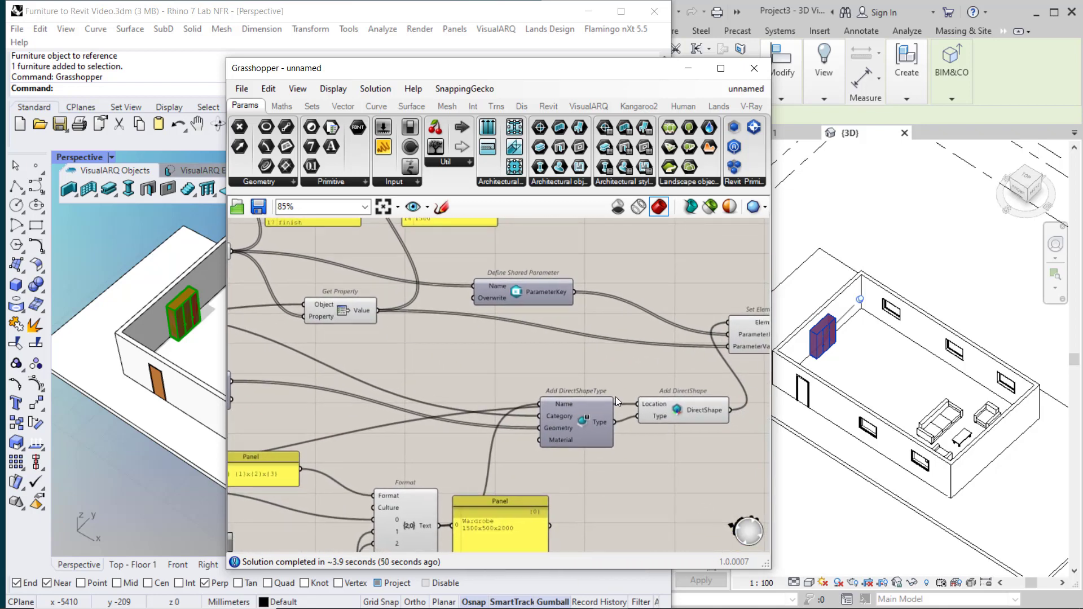
scroll(612, 395, up, 2)
click(662, 380)
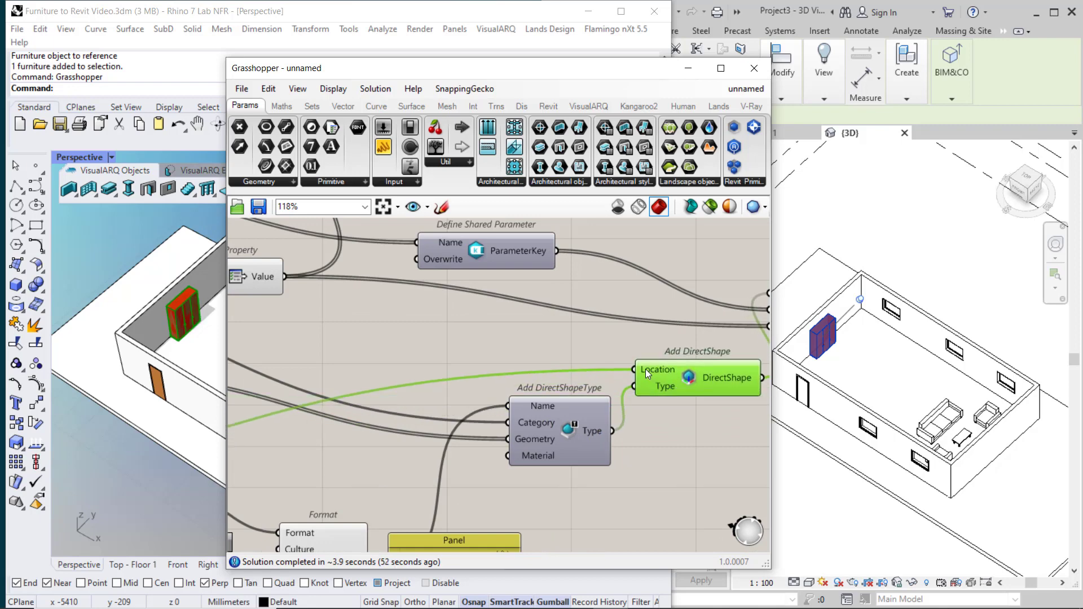
right_click(646, 369)
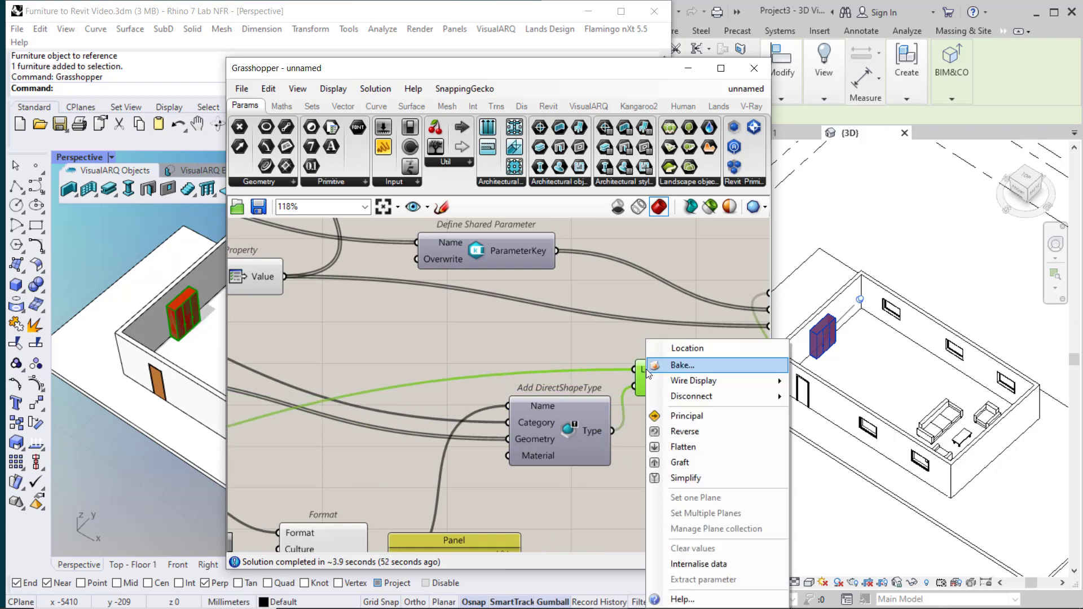
click(680, 462)
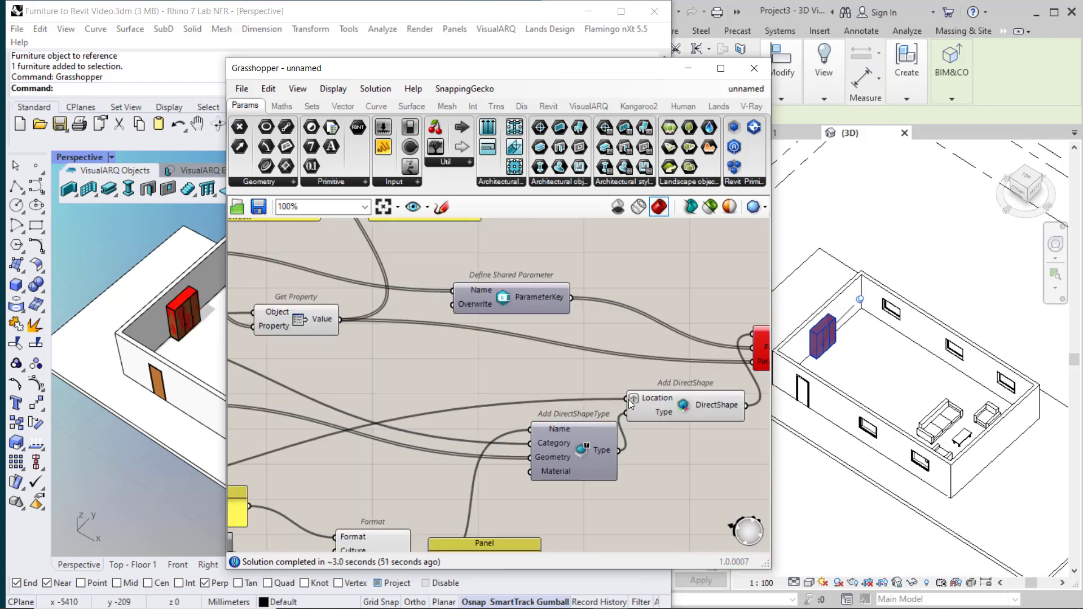
right_click(631, 399)
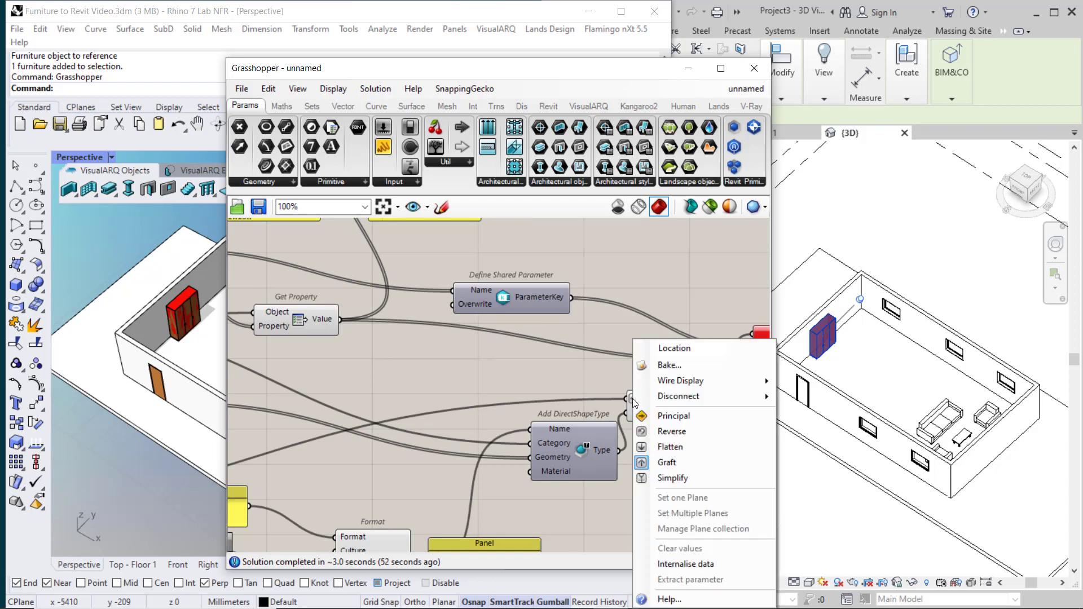
click(672, 458)
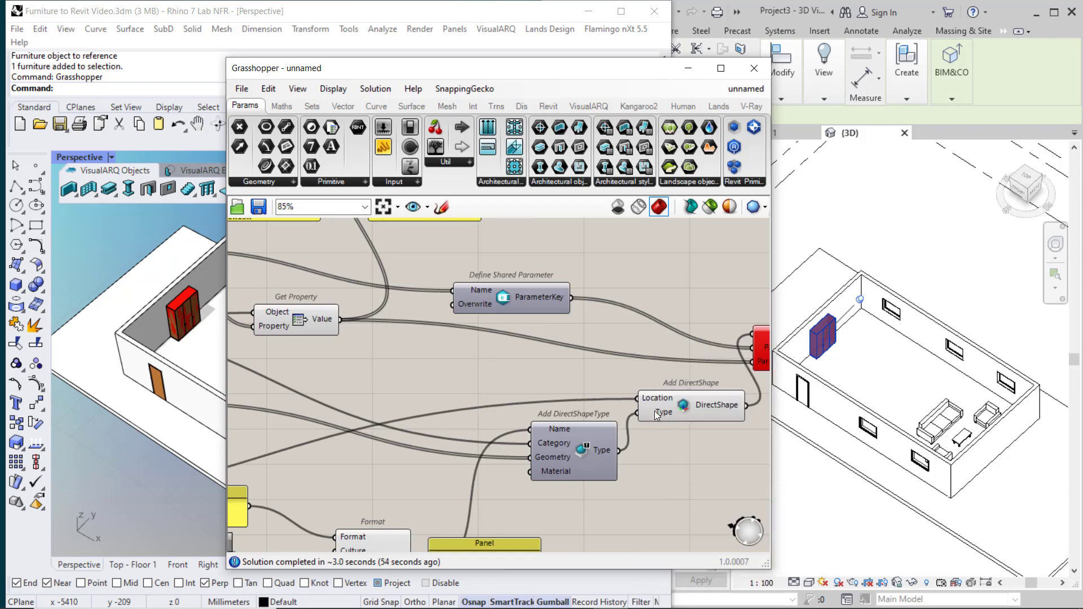
- Graft the Position output of the Deconstruct Furniture component
scroll(440, 405, down, 4)
scroll(382, 466, up, 3)
scroll(365, 462, up, 3)
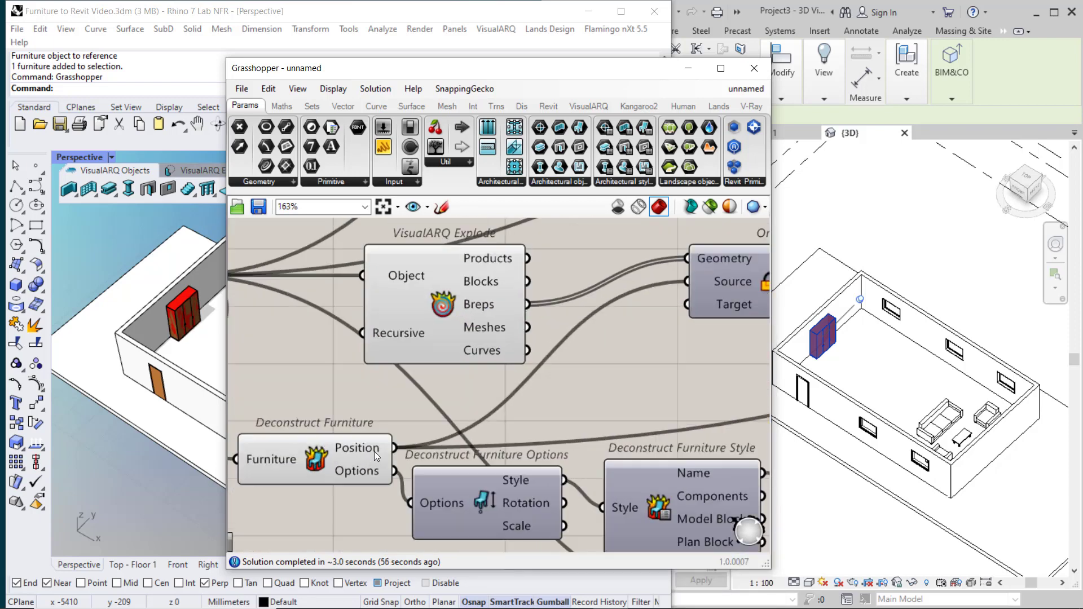
right_click(382, 449)
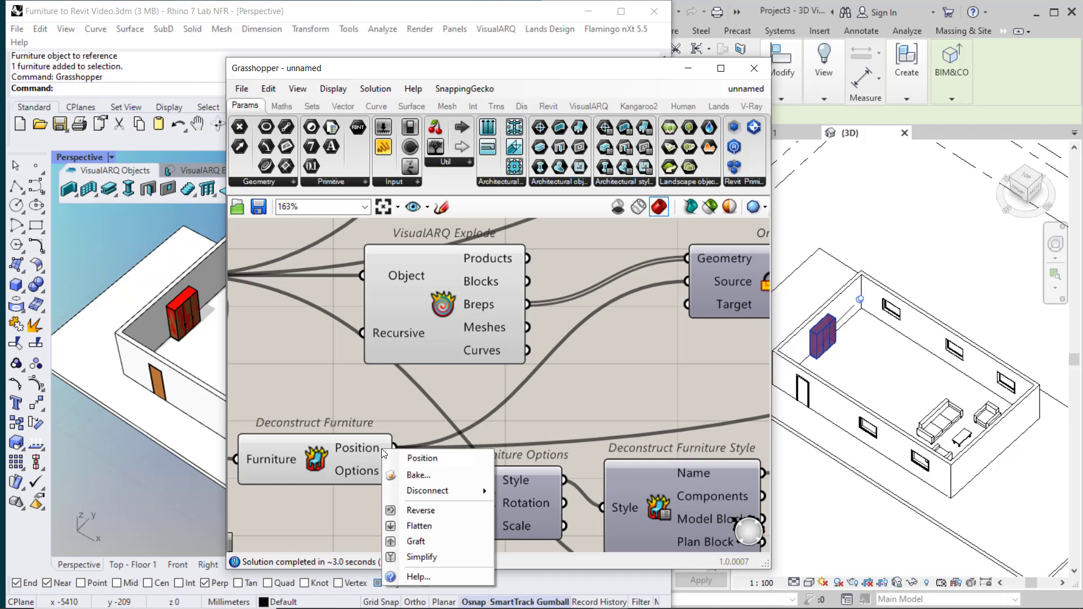
click(416, 541)
- Move all outgoing wires of the Furniture parameter to the VisualARQ Pipeline output
scroll(424, 445, down, 1)
scroll(425, 445, down, 1)
right_drag(378, 415, 440, 451)
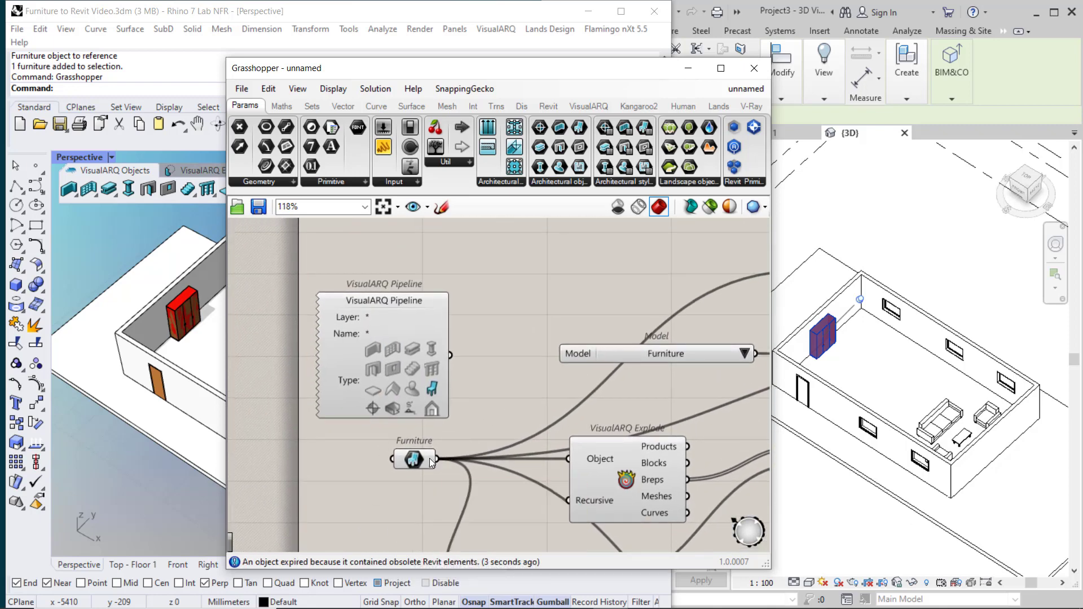
ctrl+shift+drag(440, 463, 456, 365)
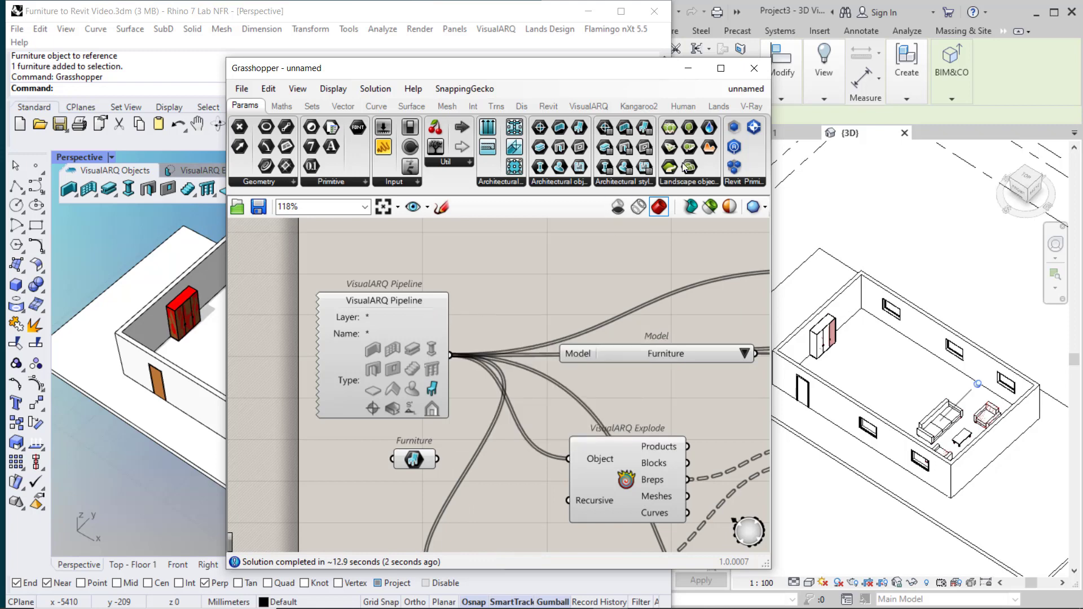
- Minimize Grasshopper and copy the wardrobe in Rhino along the same wall toward the far corner, with Ortho enabled
click(691, 70)
click(192, 314)
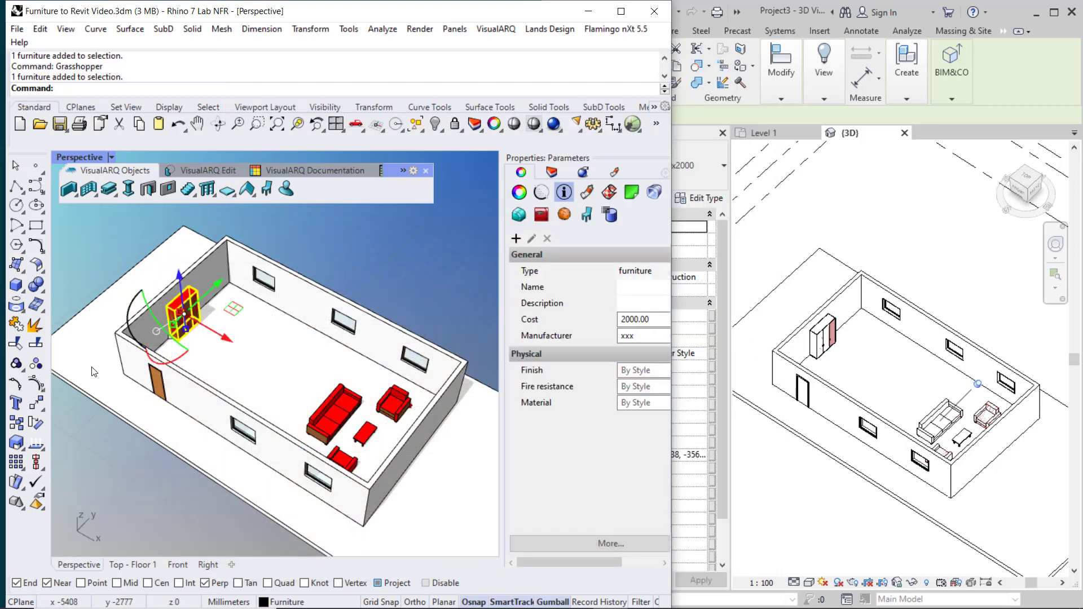
click(16, 423)
scroll(158, 361, up, 3)
click(203, 350)
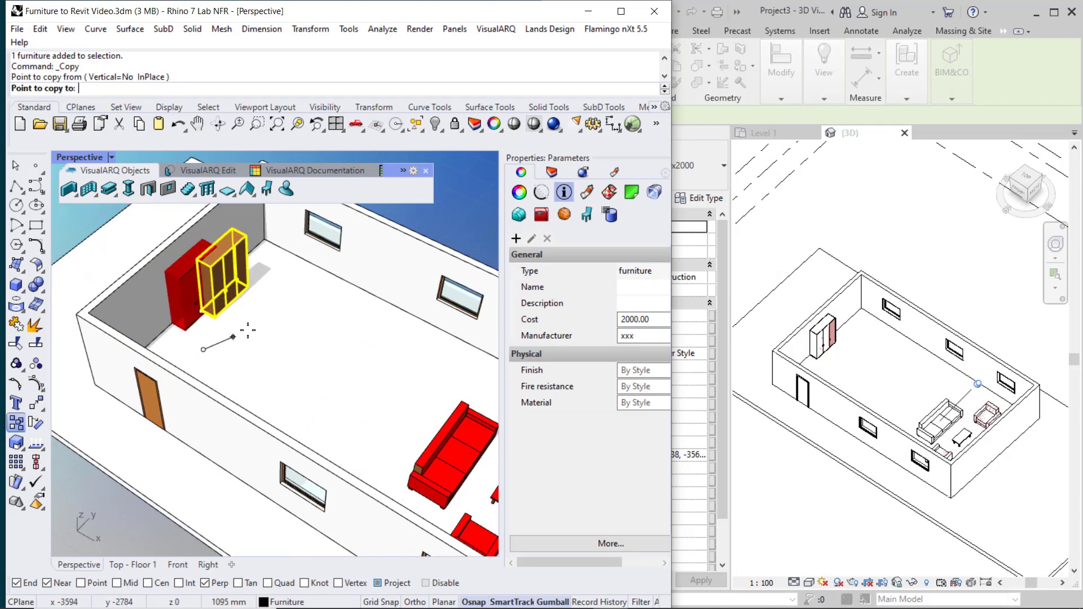
click(411, 601)
click(250, 305)
click(250, 305)
key(Return)
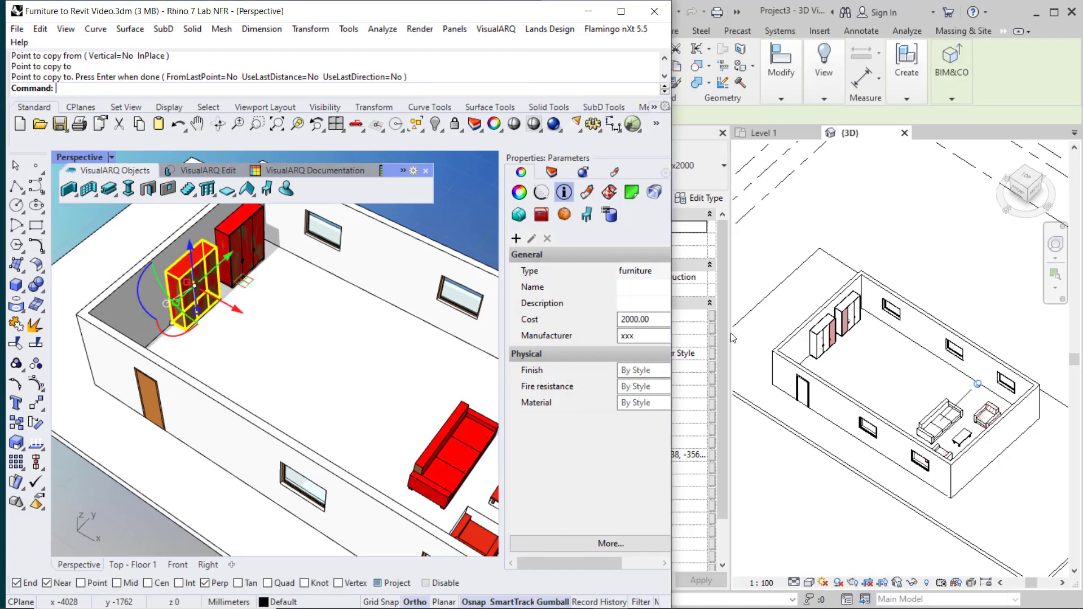
- Set the width of the wardrobe nearest the far corner to 2000 mm in its furniture properties
click(254, 264)
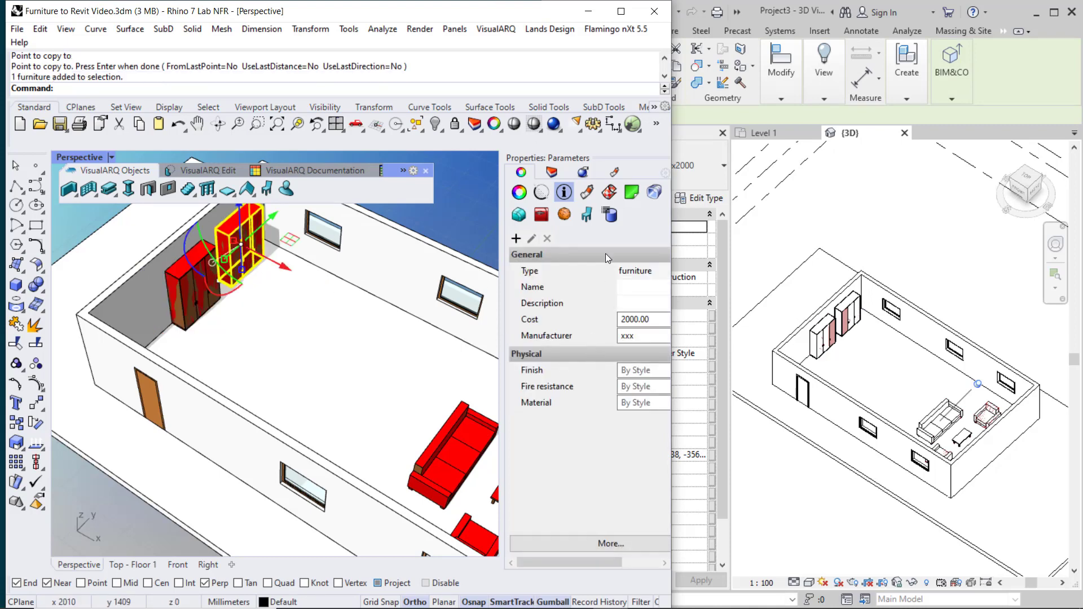
click(587, 215)
click(651, 487)
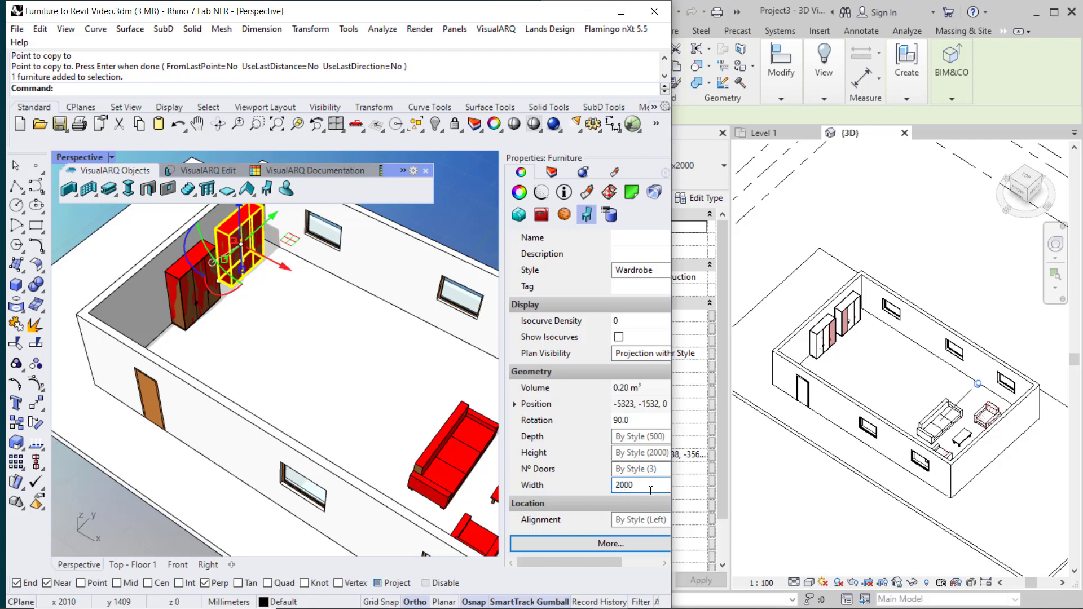
key(ctrl+z)
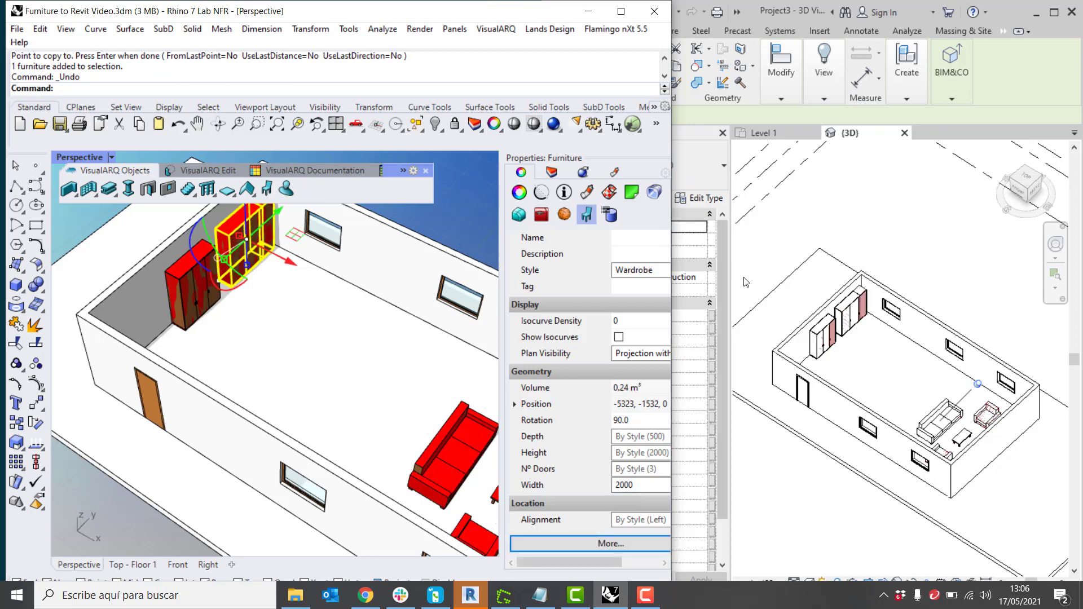
- Switch to Revit, select the matching wardrobe nearest the far corner to check its width and geometry, and return to Rhino
click(856, 324)
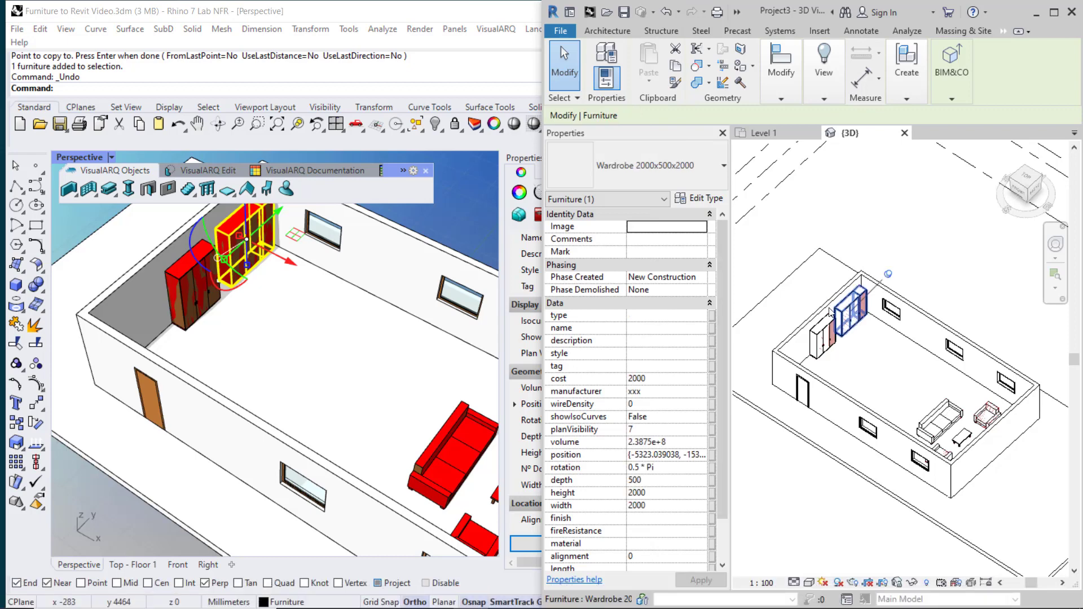
scroll(831, 308, up, 4)
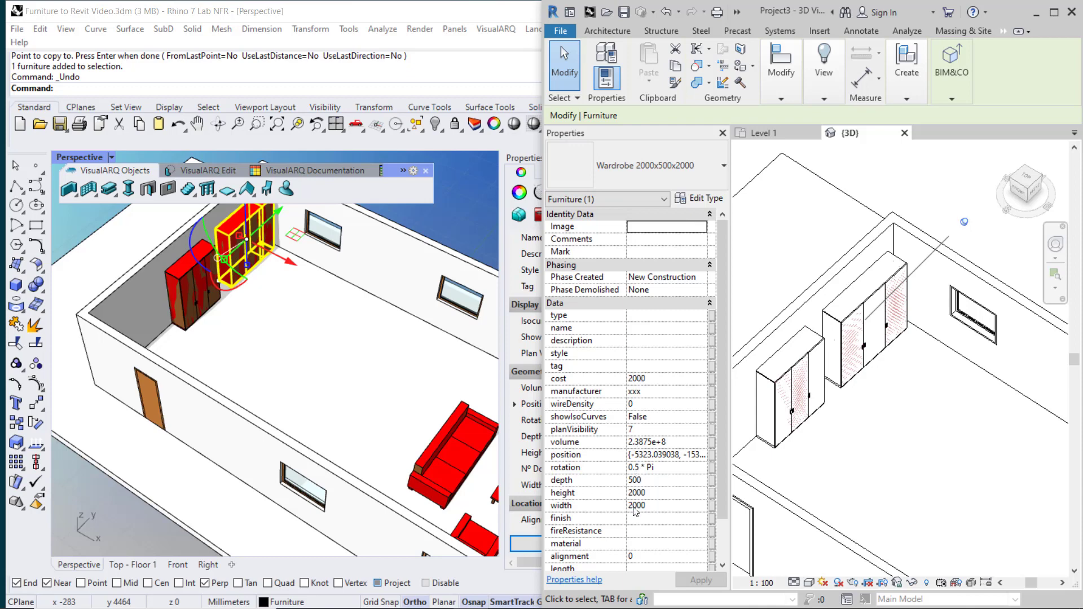
click(455, 229)
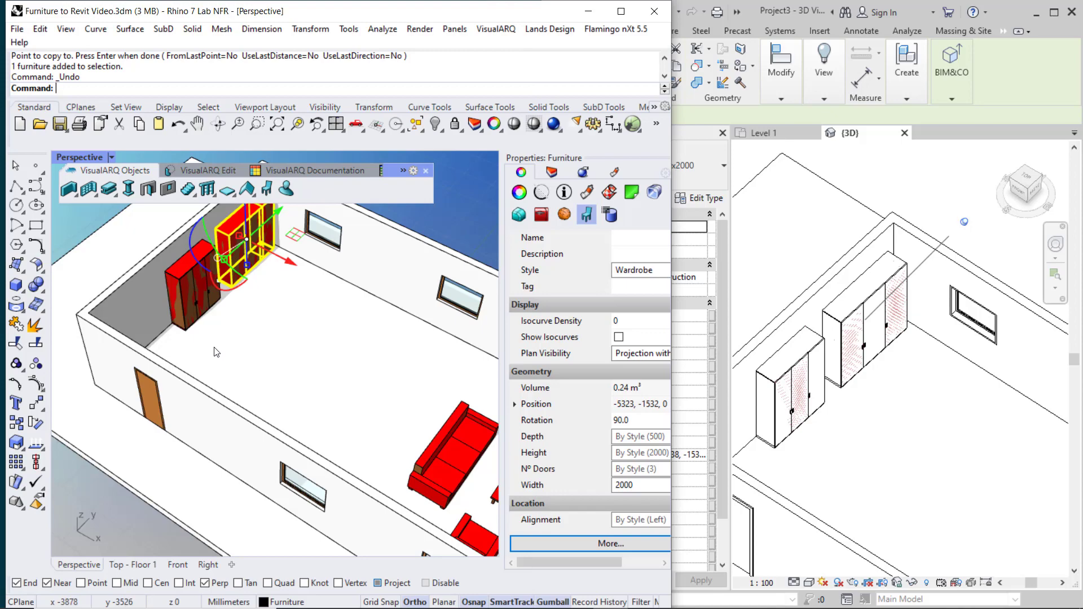
scroll(216, 353, down, 3)
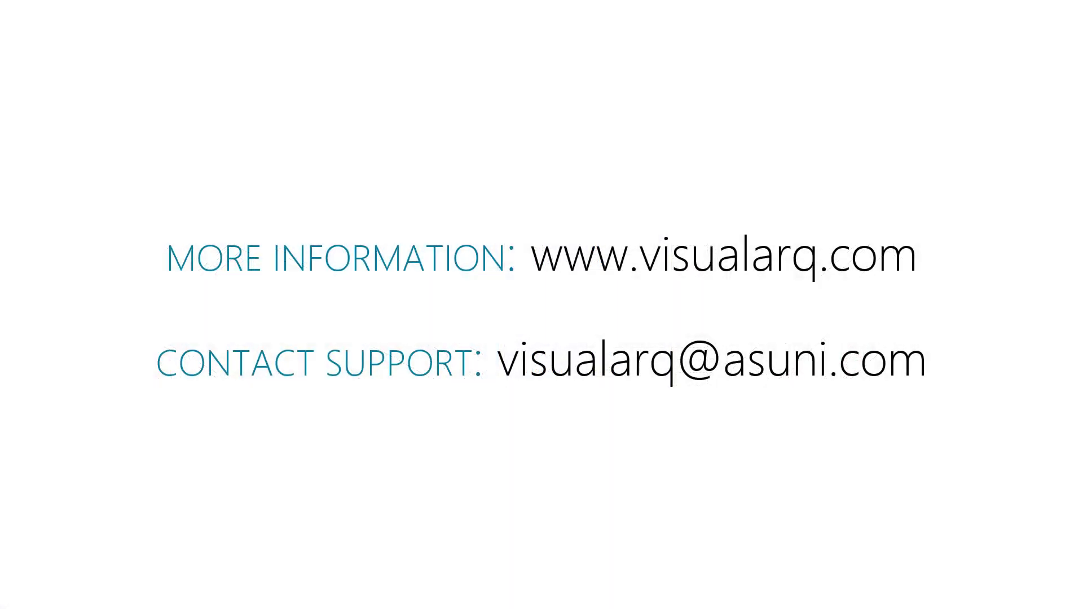